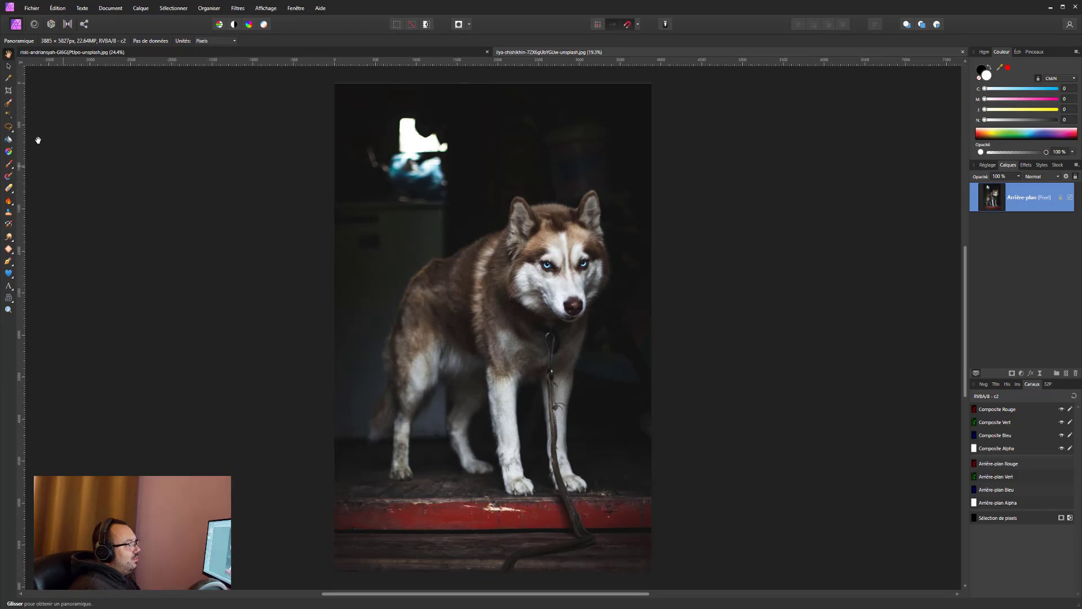
Lasso the husky's head and mask it, then undo the soft-edged mask
{"action": "left_click", "coordinate": [8, 129]}
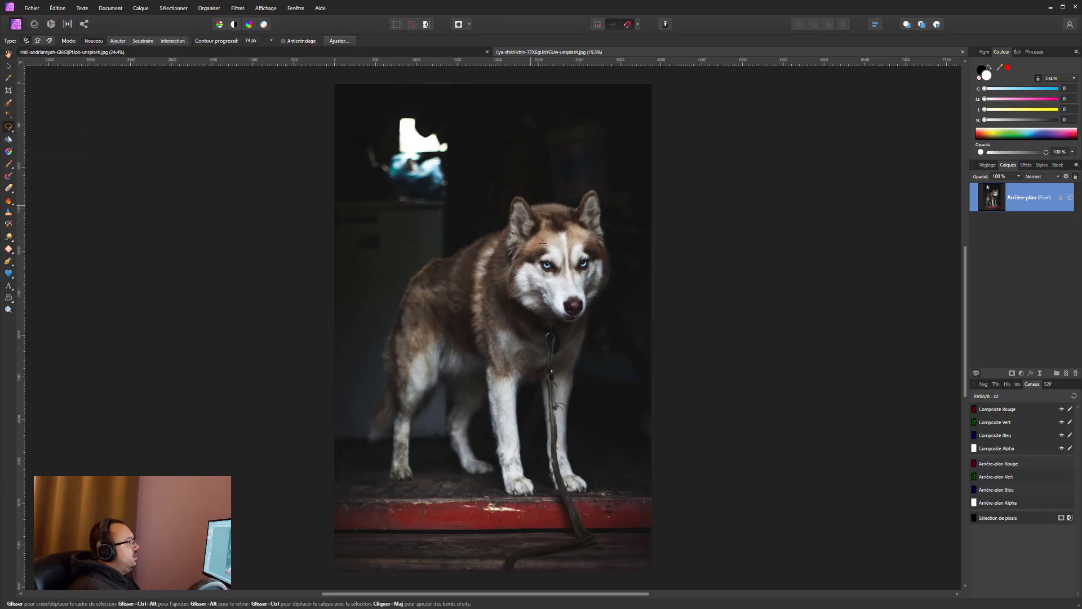
{"action": "scroll", "coordinate": [543, 258], "scroll_direction": "up", "scroll_amount": 1}
{"action": "scroll", "coordinate": [543, 257], "scroll_direction": "down", "scroll_amount": 2}
{"action": "scroll", "coordinate": [543, 257], "scroll_direction": "up", "scroll_amount": 1}
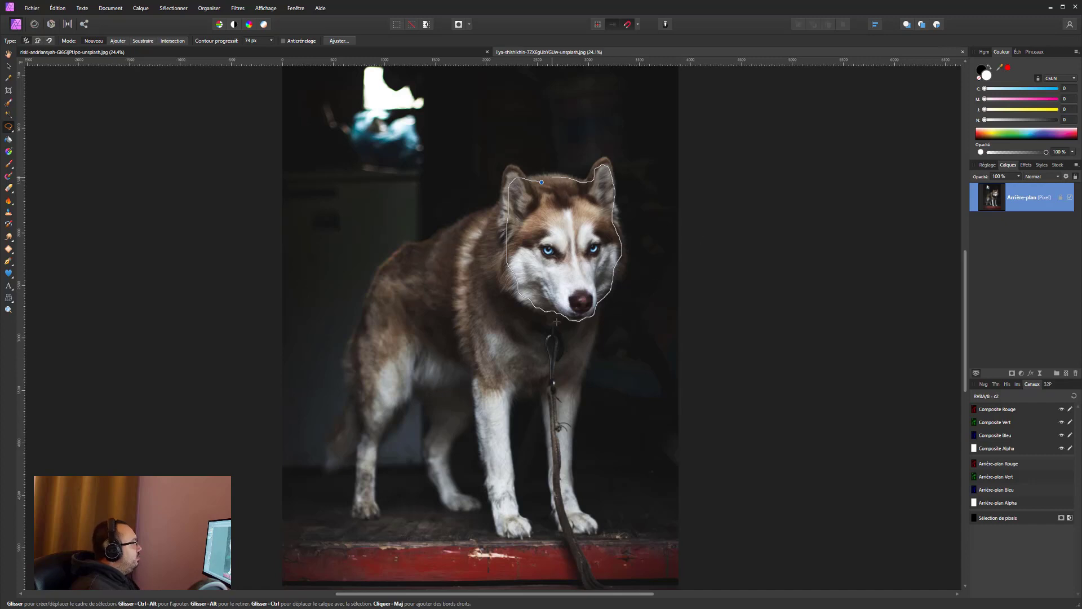
{"action": "left_click_drag", "start_coordinate": [556, 322], "coordinate": [557, 322]}
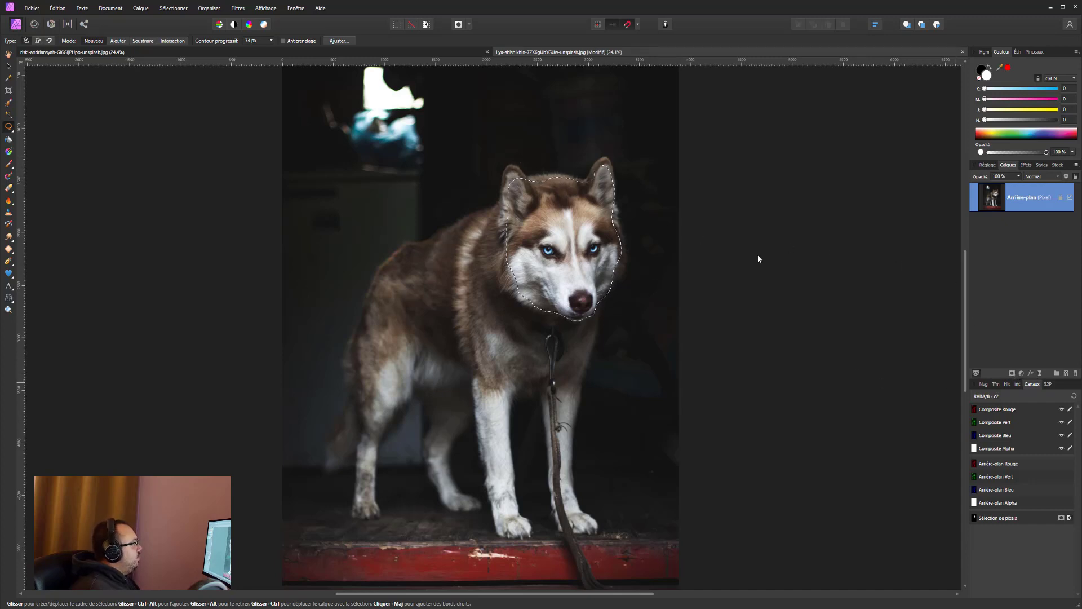
{"action": "key", "text": "ctrl+m"}
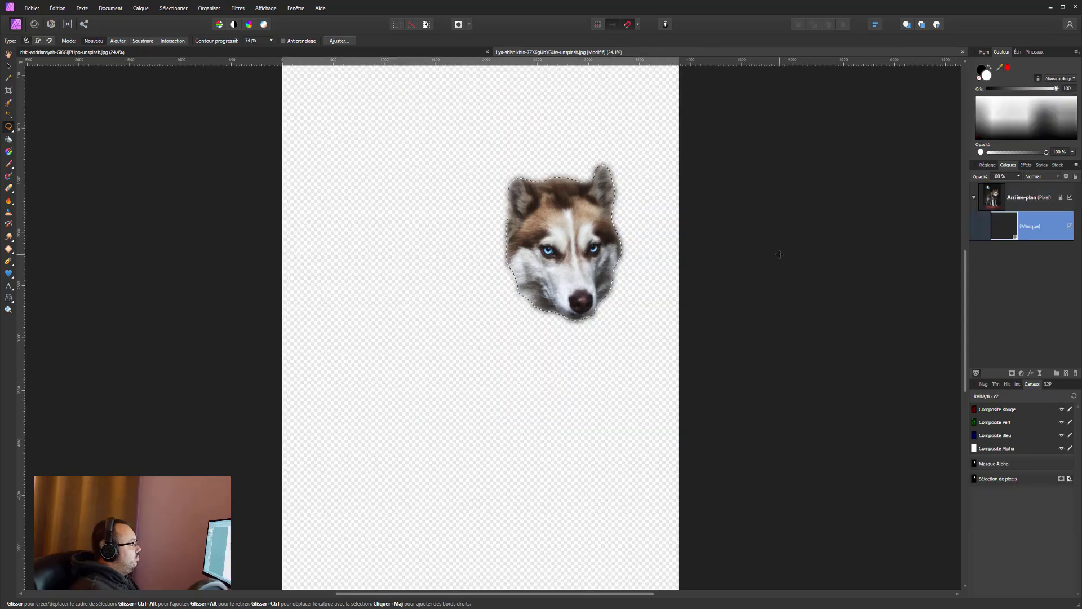
{"action": "key", "text": "ctrl+z"}
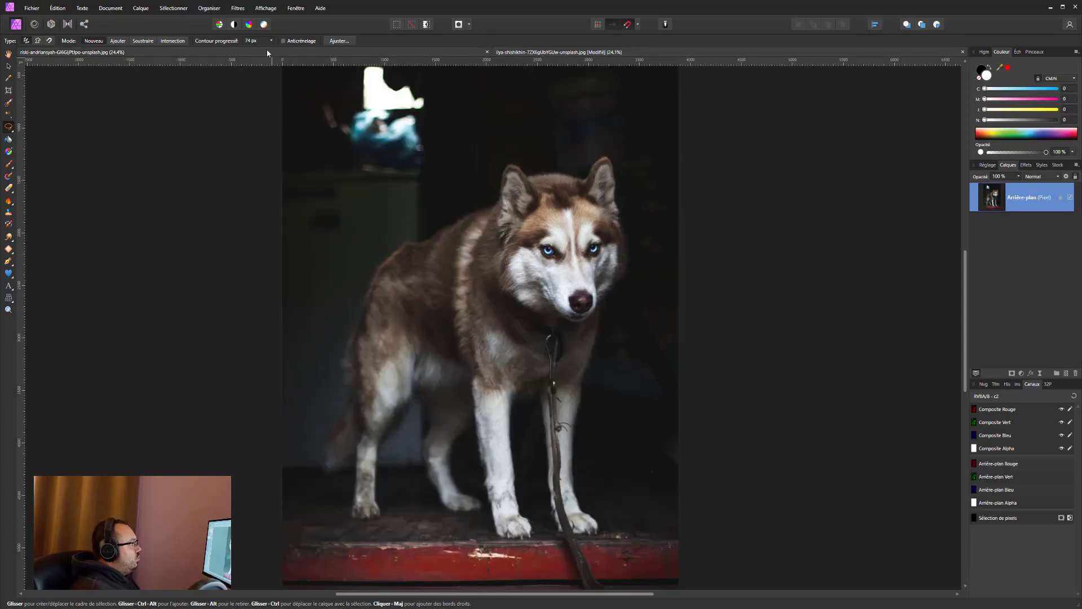
With Contour progressif at 0 px, re-lasso the head, mask it, and cut the layer
{"action": "left_click", "coordinate": [271, 41]}
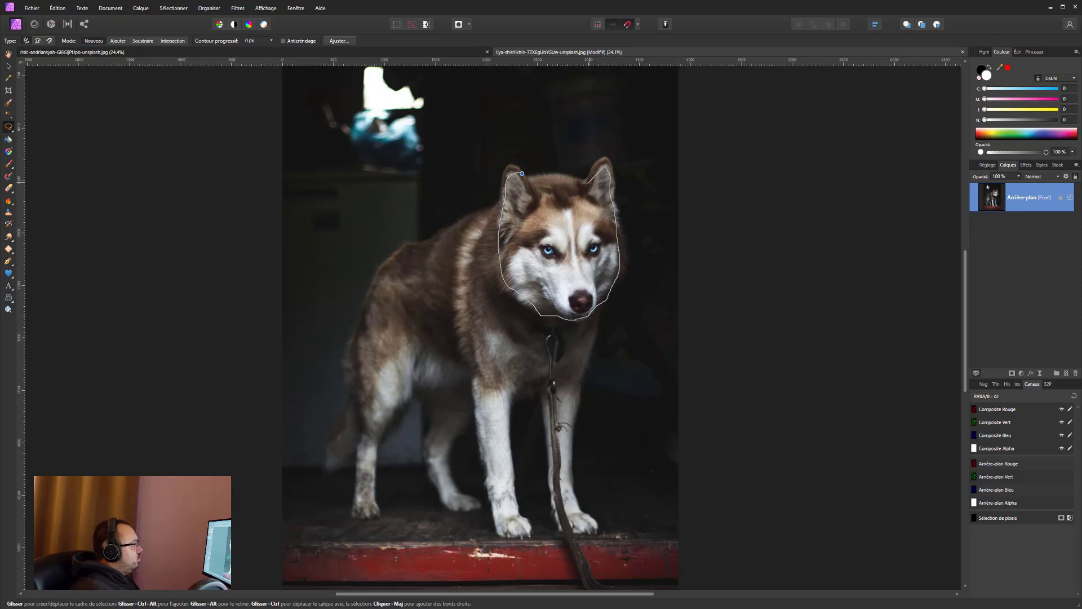
{"action": "left_click_drag", "start_coordinate": [562, 177], "coordinate": [564, 178]}
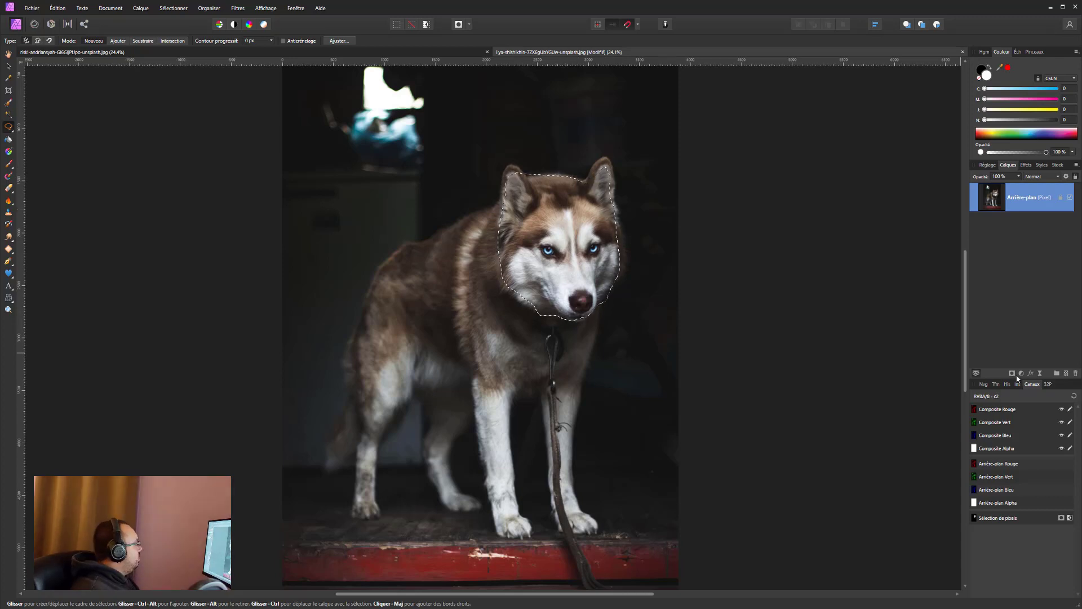
{"action": "key", "text": "ctrl+shift+m"}
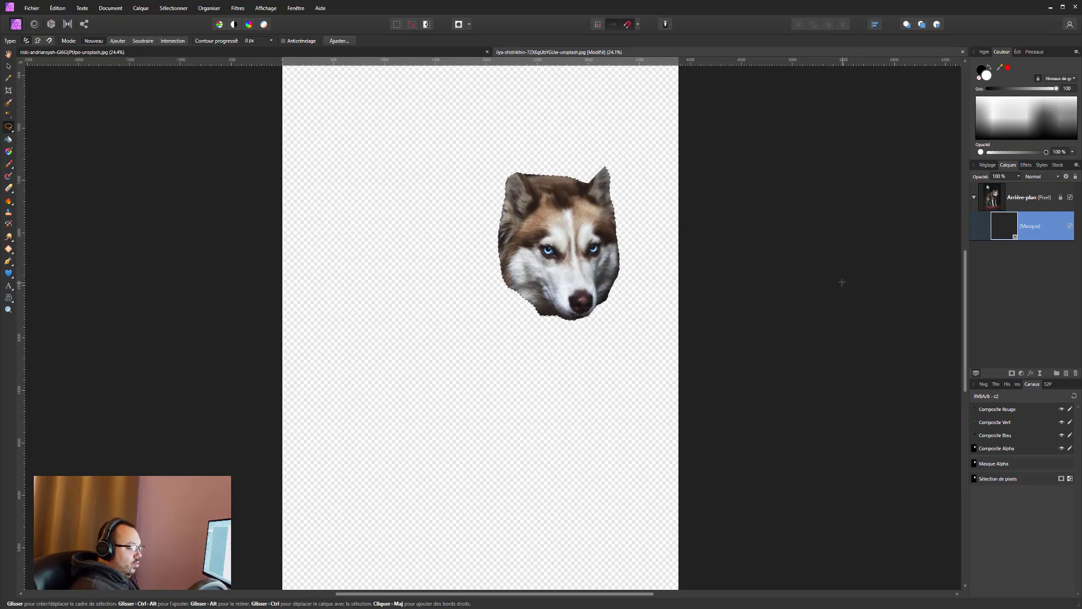
{"action": "left_click", "coordinate": [1028, 198]}
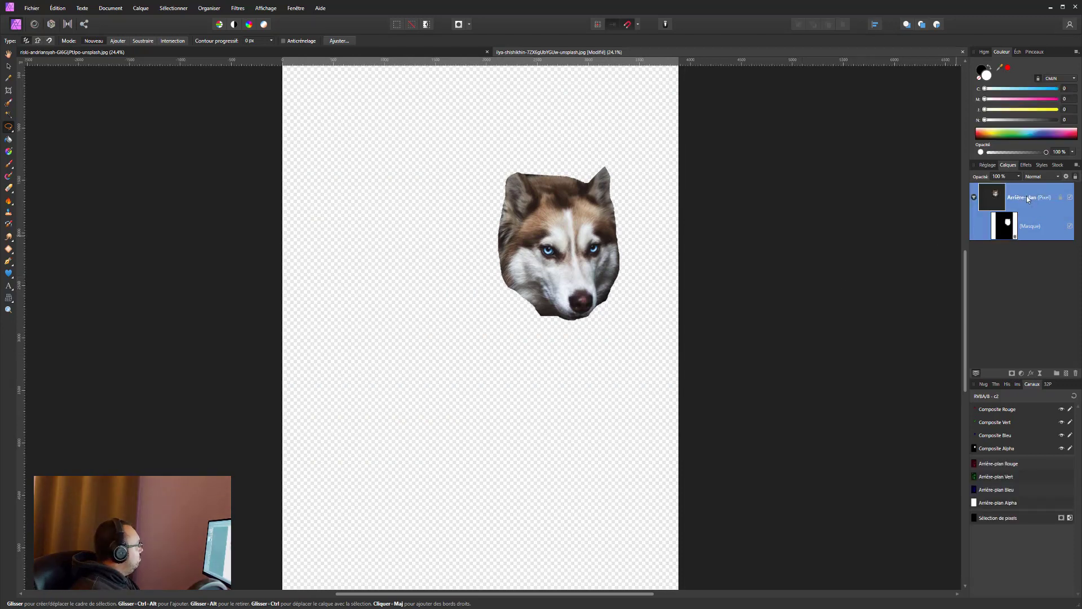
{"action": "key", "text": "Delete"}
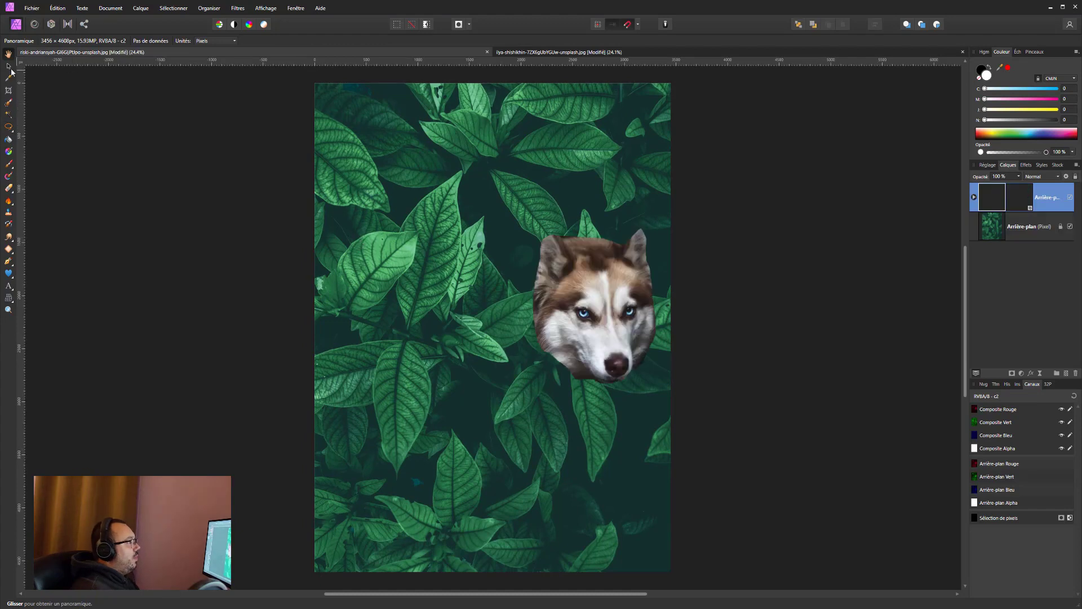
Move the husky head left over the leaves and scale it up
{"action": "left_click", "coordinate": [9, 66]}
{"action": "left_click_drag", "start_coordinate": [614, 318], "coordinate": [510, 319]}
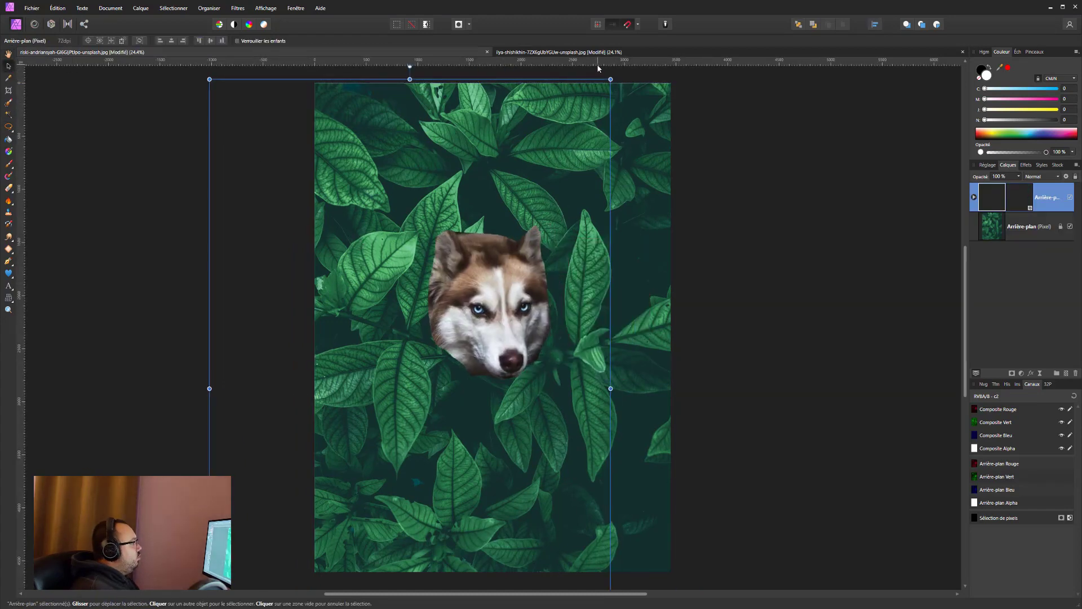
{"action": "mouse_move", "coordinate": [611, 79]}
{"action": "left_mouse_down"}
{"action": "mouse_move", "coordinate": [701, 23]}
{"action": "mouse_move", "coordinate": [558, 286]}
{"action": "left_mouse_up"}
{"action": "scroll", "coordinate": [542, 302], "scroll_direction": "down", "scroll_amount": 2}
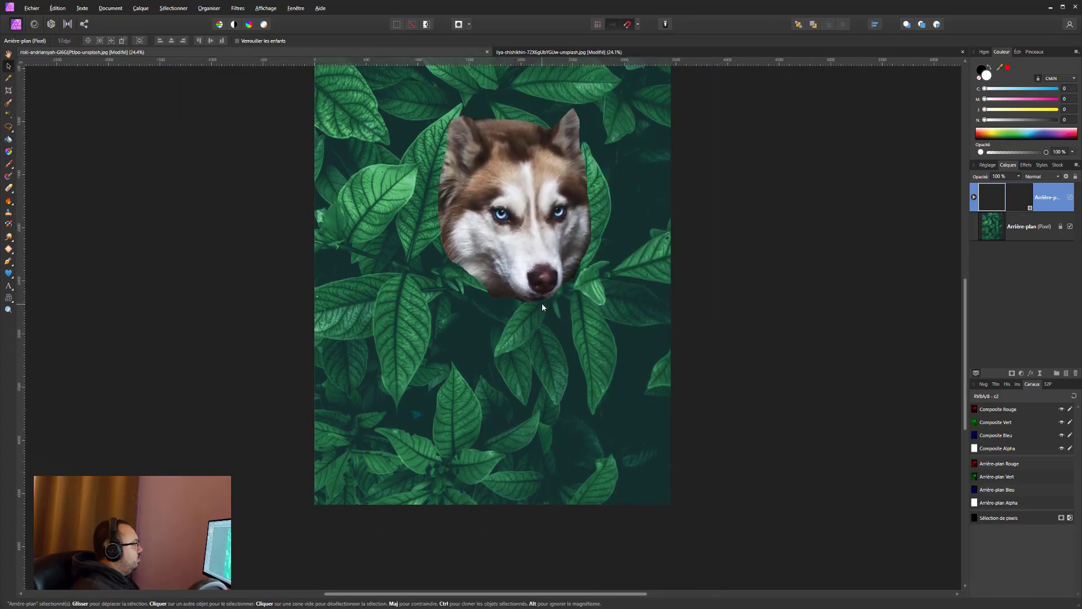
{"action": "scroll", "coordinate": [541, 327], "scroll_direction": "down", "scroll_amount": 5}
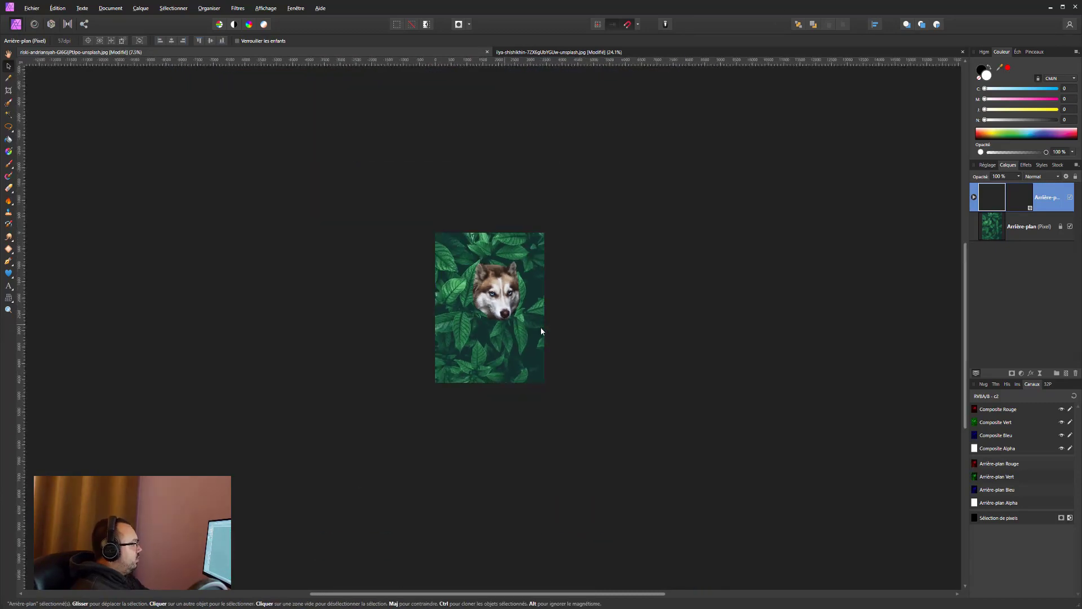
{"action": "scroll", "coordinate": [542, 331], "scroll_direction": "up", "scroll_amount": 1}
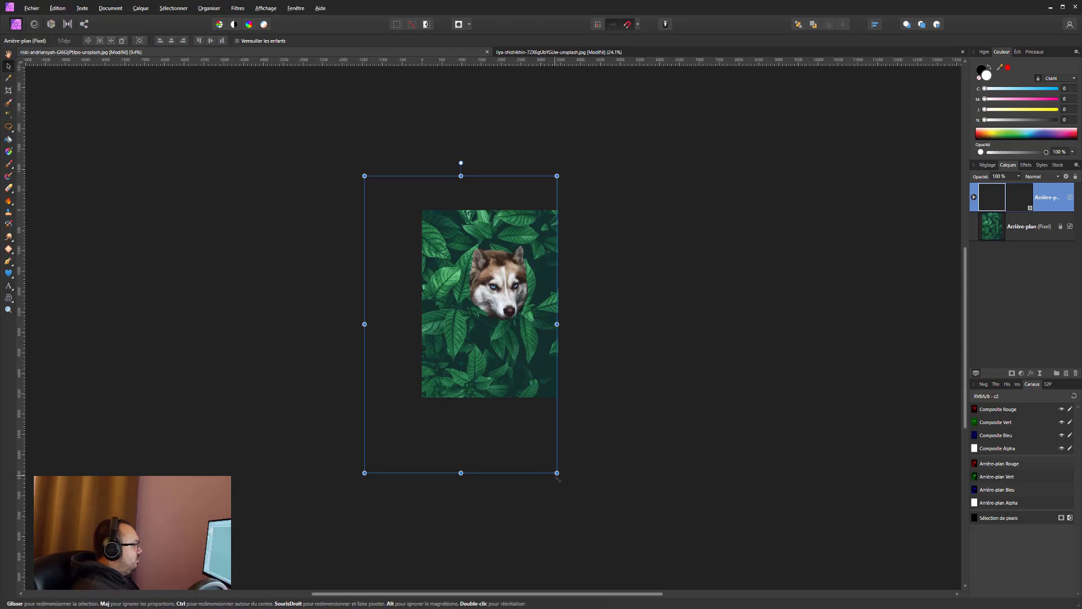
{"action": "left_click_drag", "start_coordinate": [556, 472], "coordinate": [753, 577]}
{"action": "key", "text": "ctrl+z"}
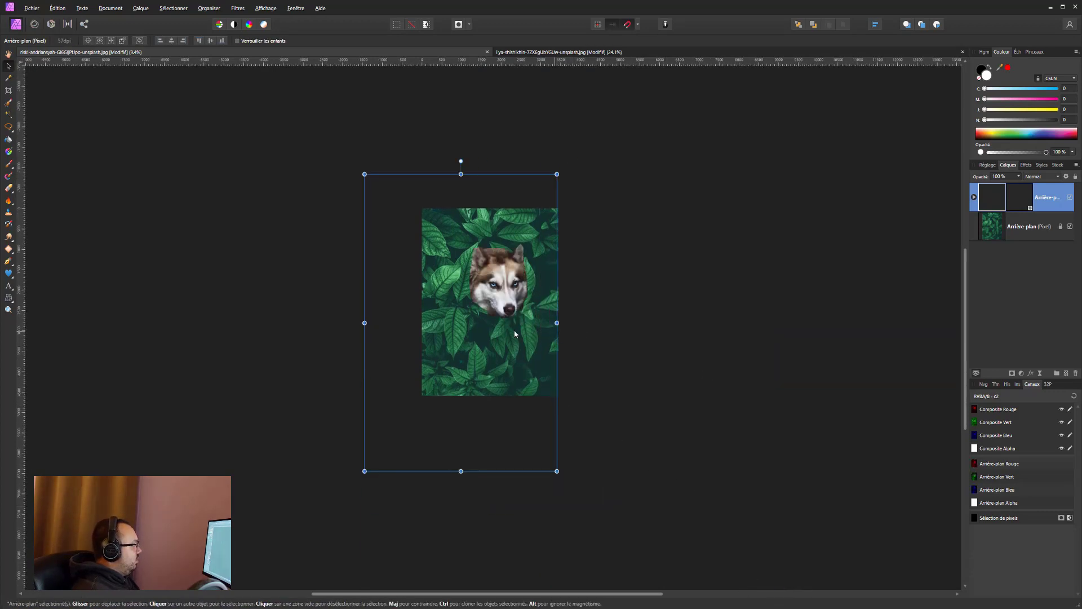
Enlarge and recentre the head so it fills most of the frame
{"action": "mouse_move", "coordinate": [545, 500]}
{"action": "left_mouse_down"}
{"action": "mouse_move", "coordinate": [463, 507]}
{"action": "mouse_move", "coordinate": [679, 536]}
{"action": "left_mouse_up"}
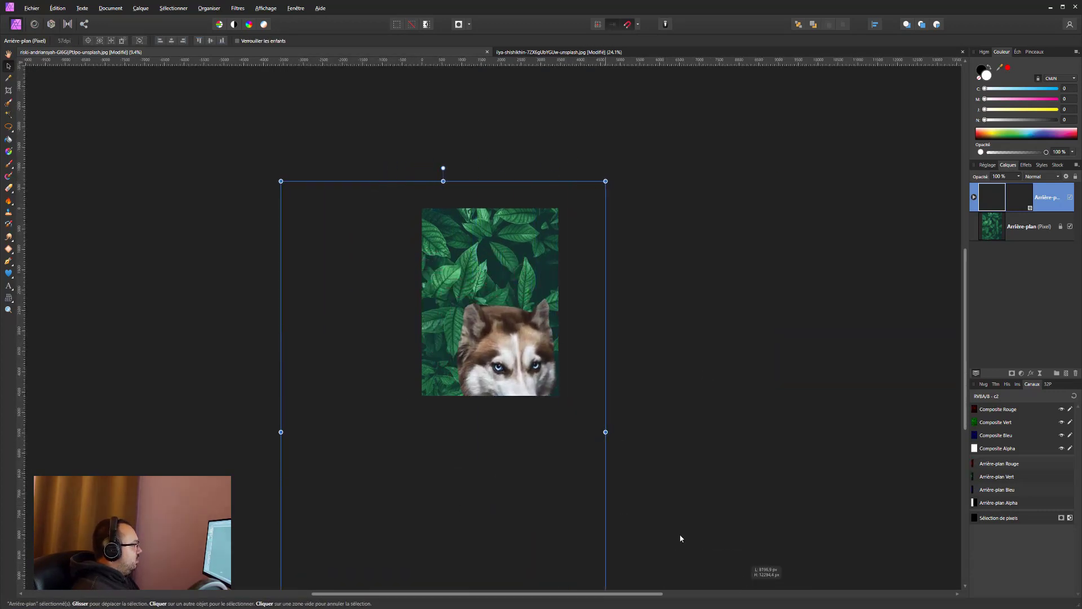
{"action": "left_click_drag", "start_coordinate": [489, 335], "coordinate": [472, 344]}
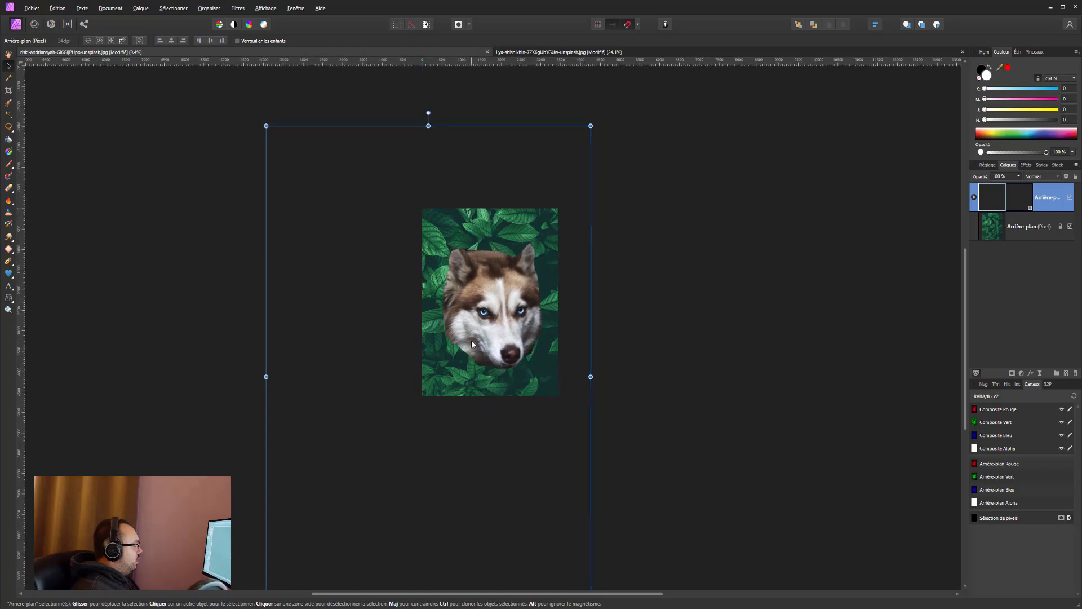
{"action": "scroll", "coordinate": [476, 337], "scroll_direction": "up", "scroll_amount": 2}
{"action": "scroll", "coordinate": [476, 337], "scroll_direction": "up", "scroll_amount": 2}
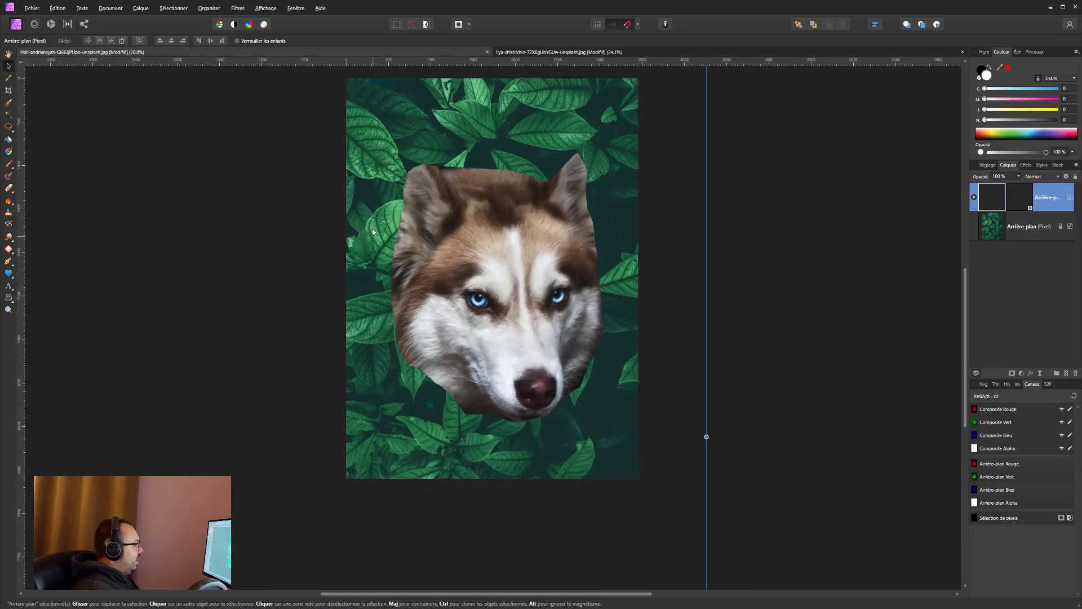
{"action": "left_click_drag", "start_coordinate": [373, 231], "coordinate": [370, 211]}
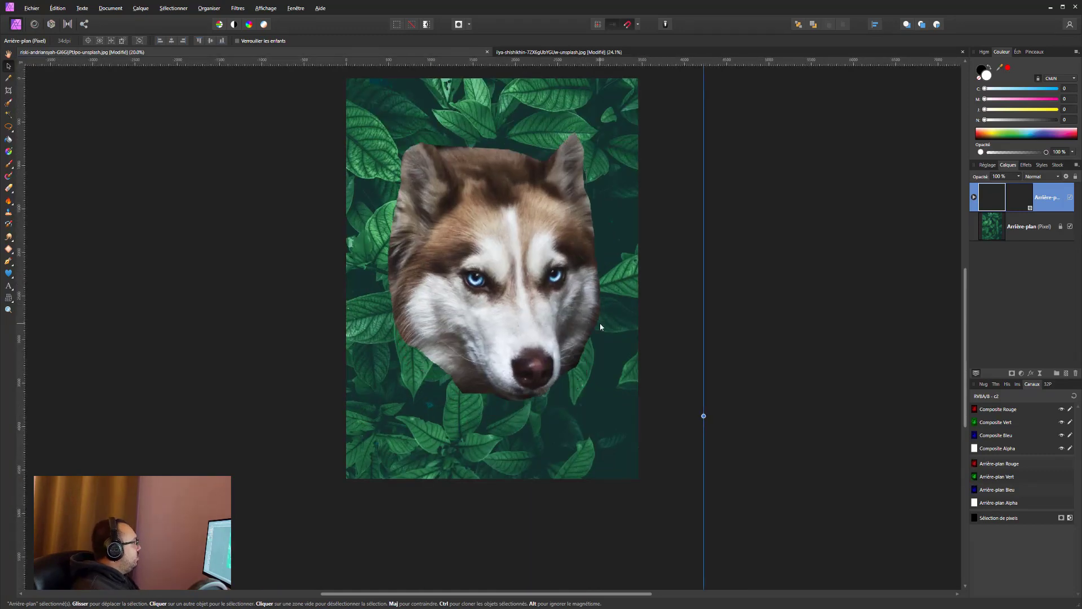
Select the husky layer's mask and lower its Opacity to about 50%
{"action": "left_click", "coordinate": [974, 198]}
{"action": "left_click", "coordinate": [1006, 229]}
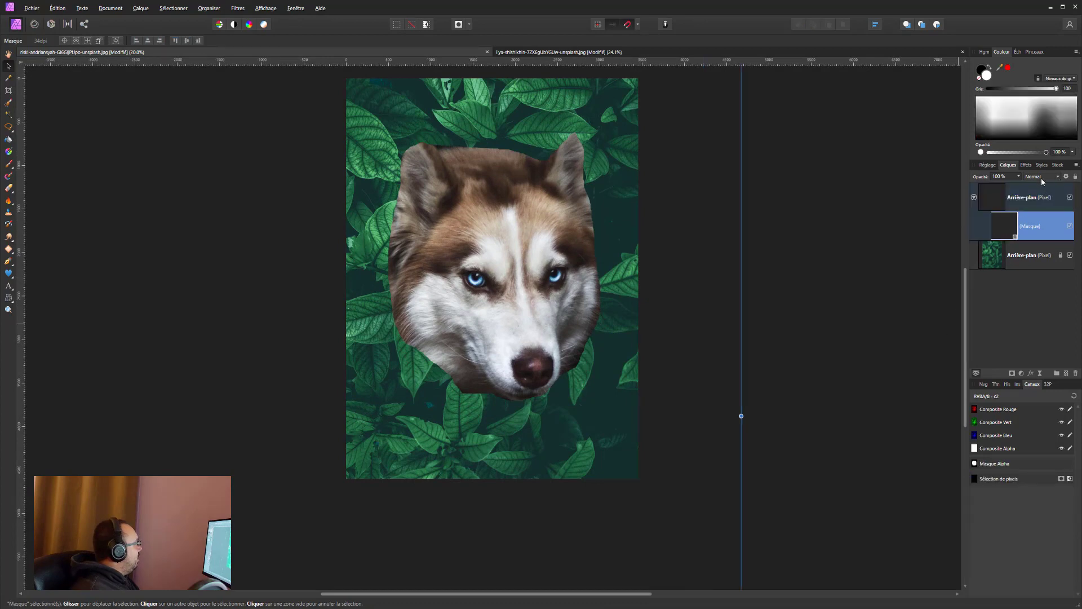
{"action": "left_click_drag", "start_coordinate": [1008, 187], "coordinate": [991, 186]}
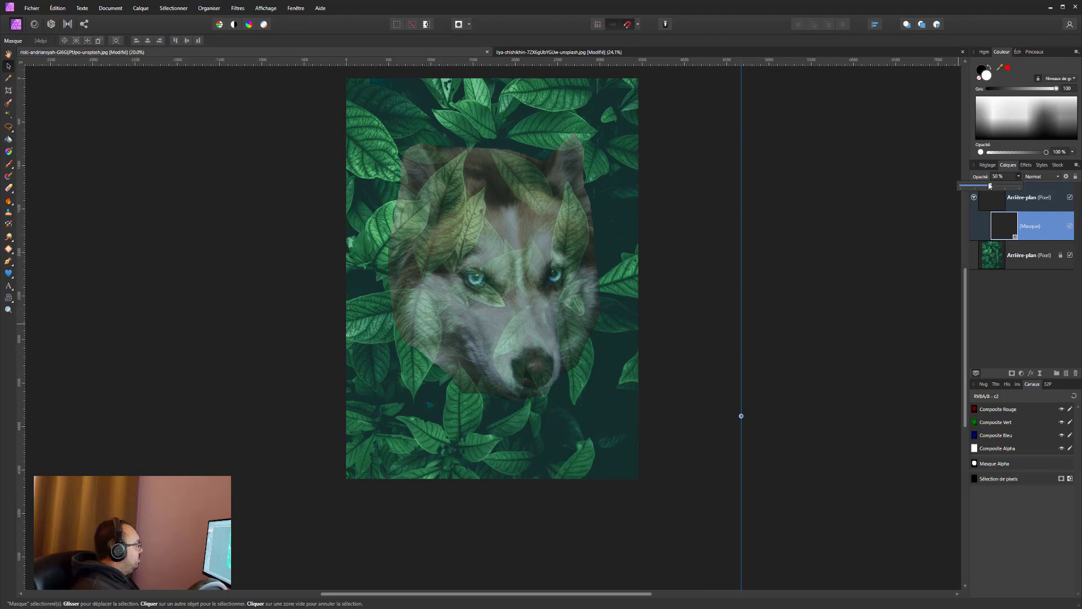
{"action": "scroll", "coordinate": [445, 236], "scroll_direction": "up", "scroll_amount": 3}
{"action": "scroll", "coordinate": [461, 240], "scroll_direction": "down", "scroll_amount": 2}
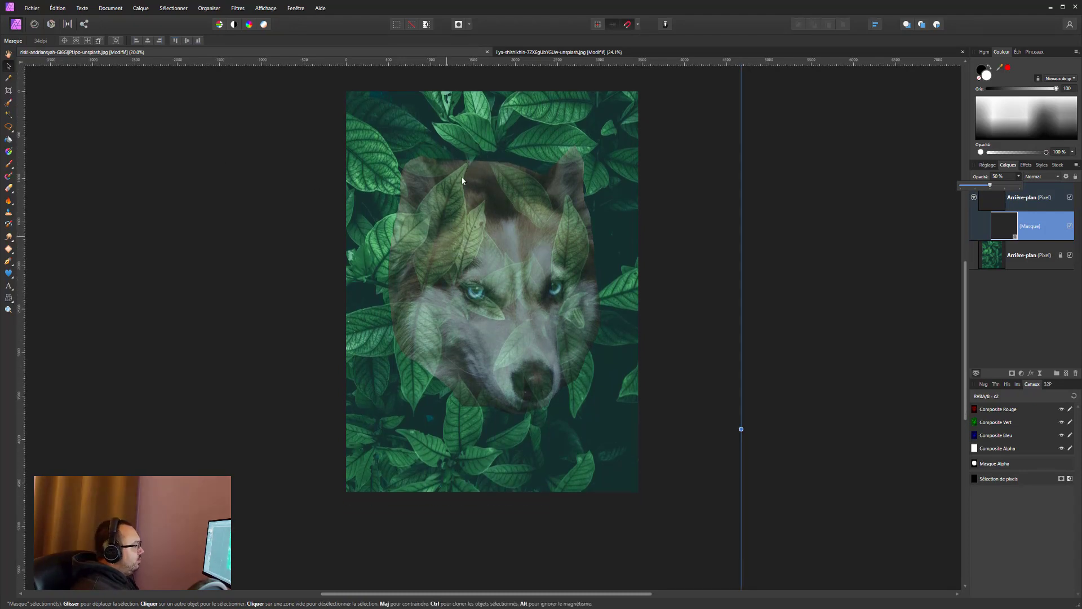
{"action": "left_click", "coordinate": [5, 62]}
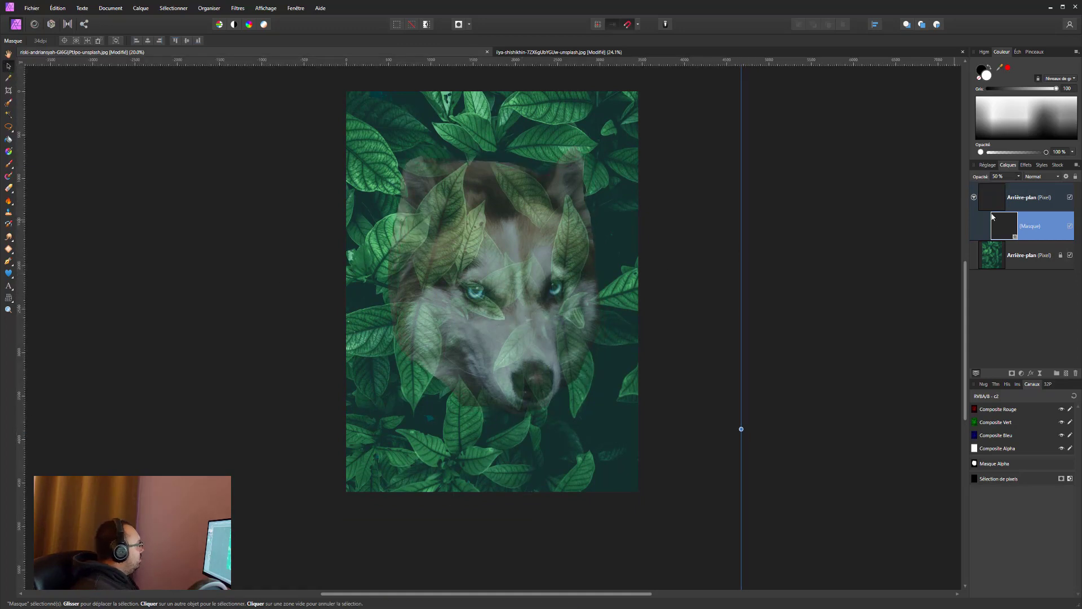
{"action": "left_click_drag", "start_coordinate": [537, 266], "coordinate": [543, 270]}
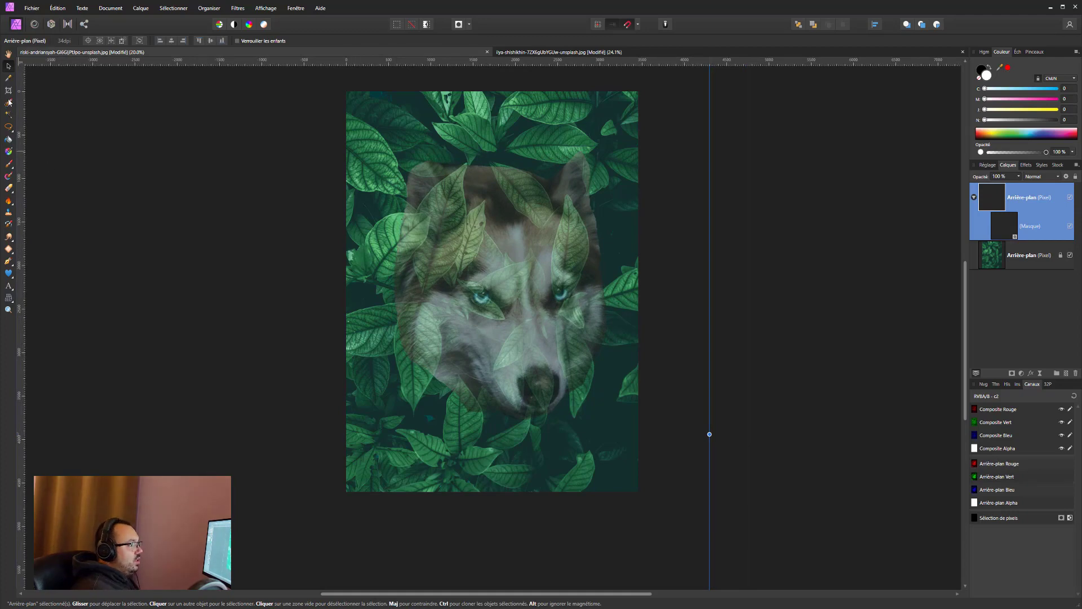
Trace and close a pen outline around the leaf on the husky's left cheek
{"action": "left_click", "coordinate": [9, 261]}
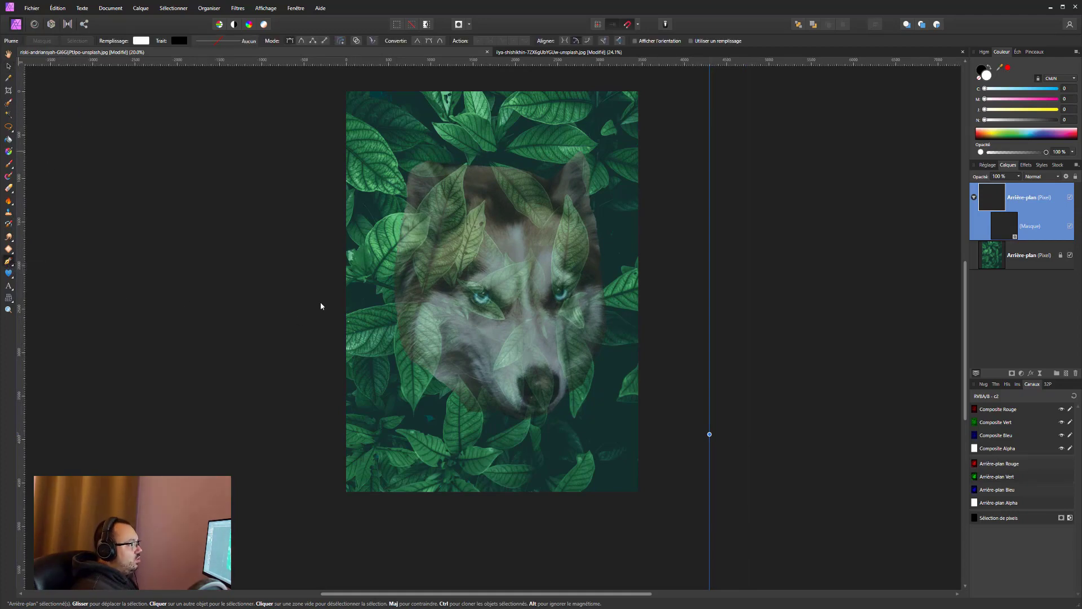
{"action": "scroll", "coordinate": [321, 306], "scroll_direction": "up", "scroll_amount": 3}
{"action": "scroll", "coordinate": [372, 324], "scroll_direction": "down", "scroll_amount": 2}
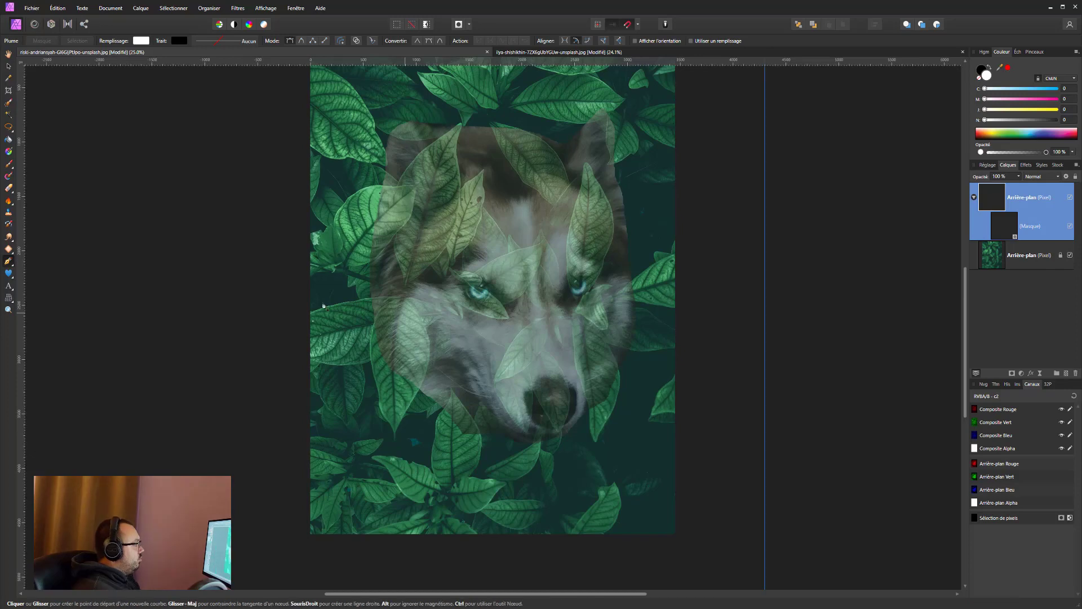
{"action": "left_click", "coordinate": [407, 300]}
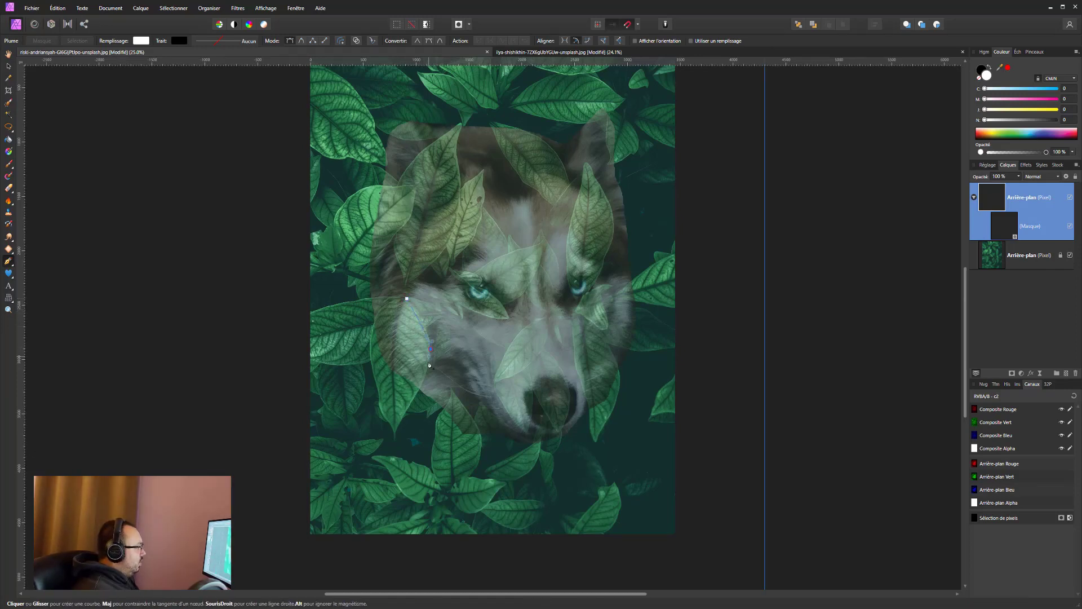
{"action": "left_click_drag", "start_coordinate": [430, 372], "coordinate": [429, 370]}
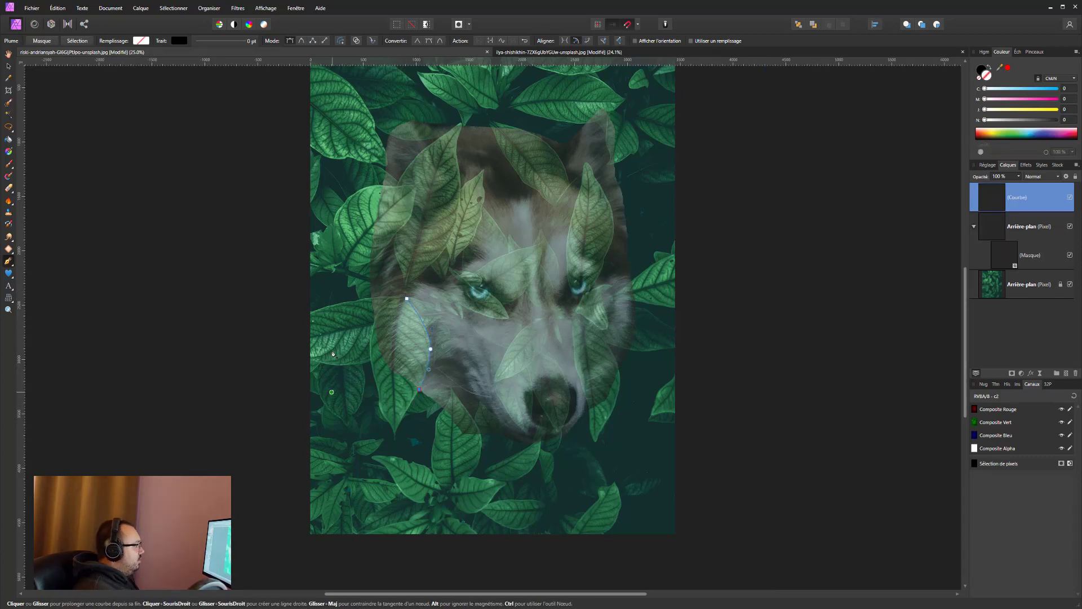
{"action": "left_click", "coordinate": [370, 332]}
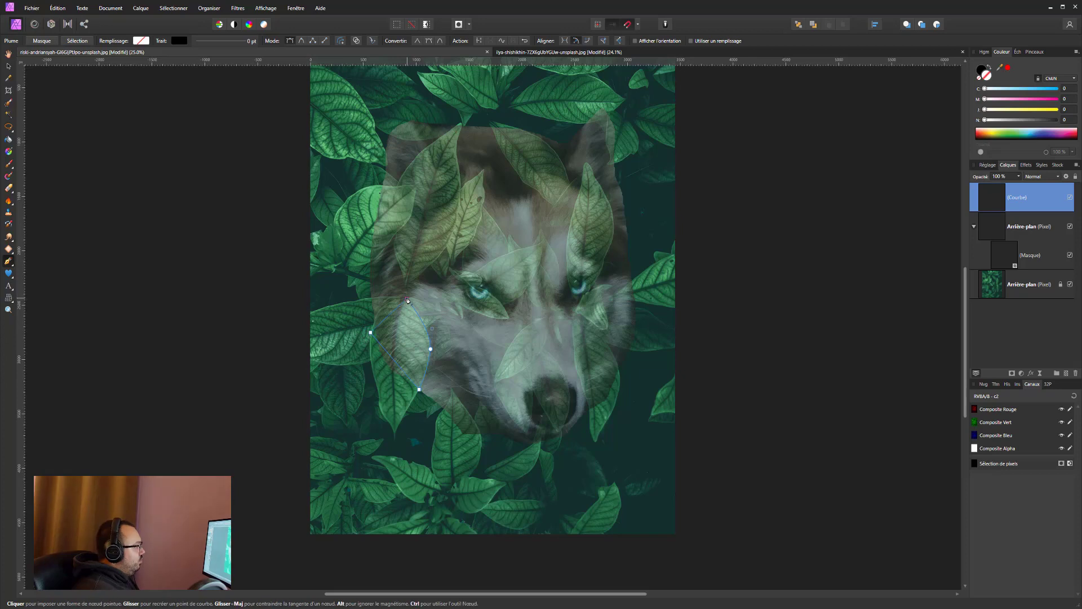
{"action": "left_click", "coordinate": [442, 300]}
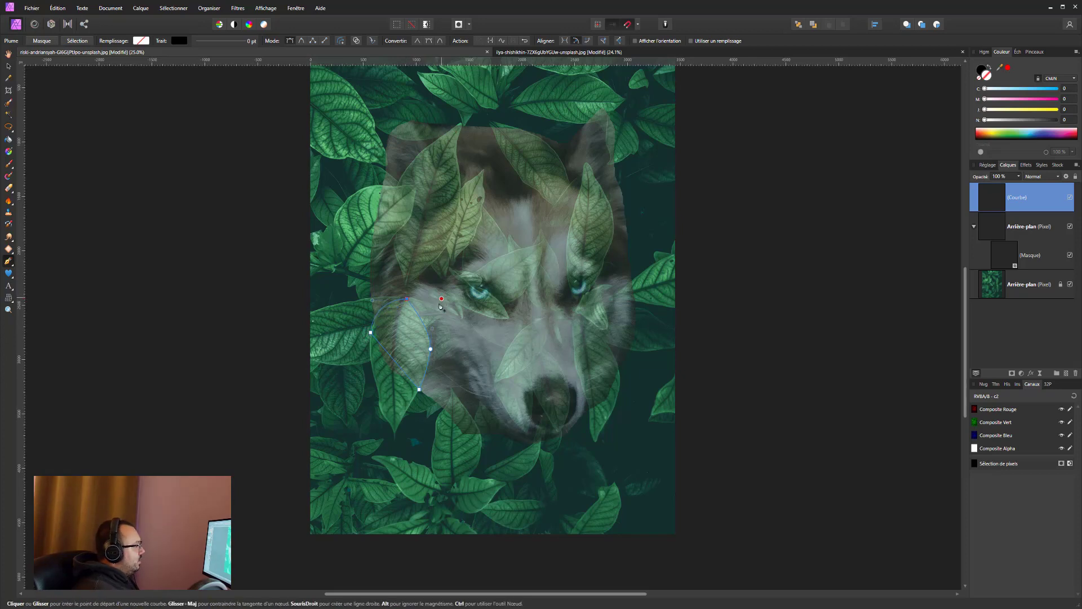
Start a new outline along the leaf below the muzzle, removing a misplaced node
{"action": "left_click", "coordinate": [444, 409]}
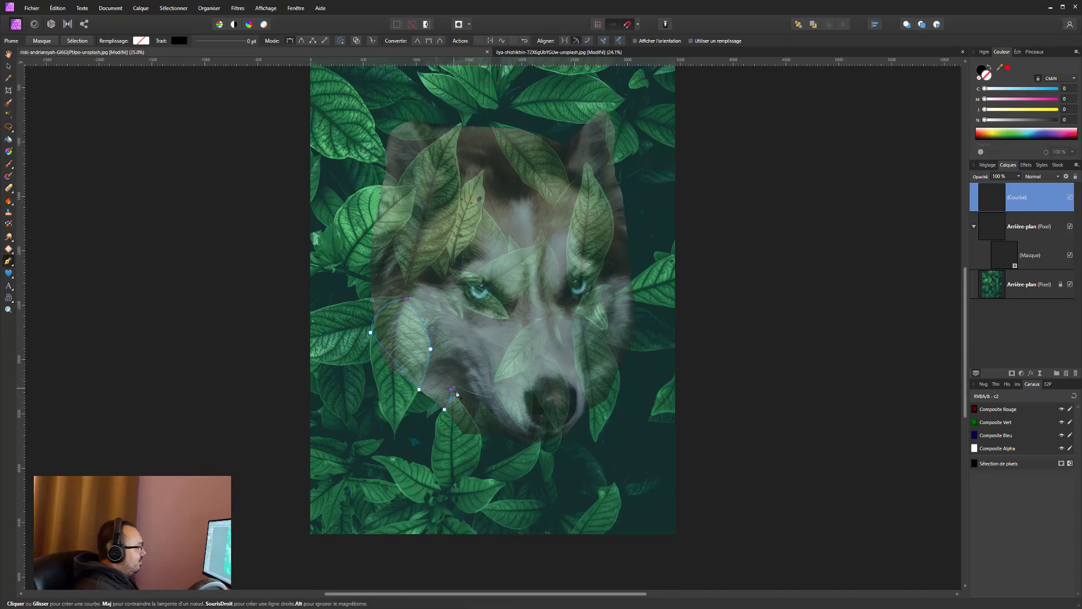
{"action": "left_click_drag", "start_coordinate": [451, 389], "coordinate": [457, 394]}
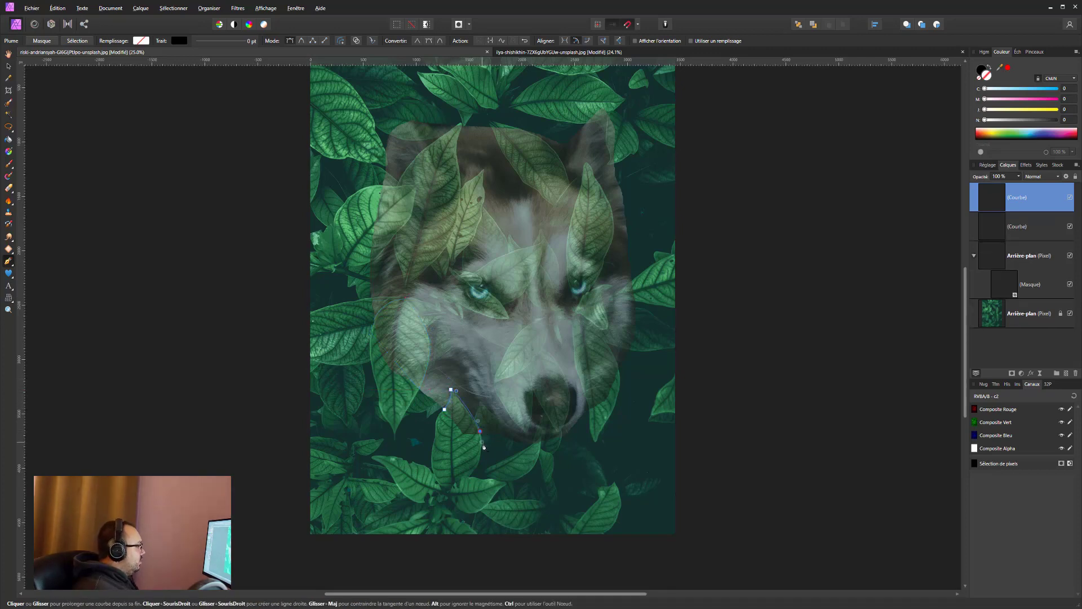
{"action": "left_click_drag", "start_coordinate": [484, 447], "coordinate": [491, 450]}
{"action": "key", "text": "ctrl+z"}
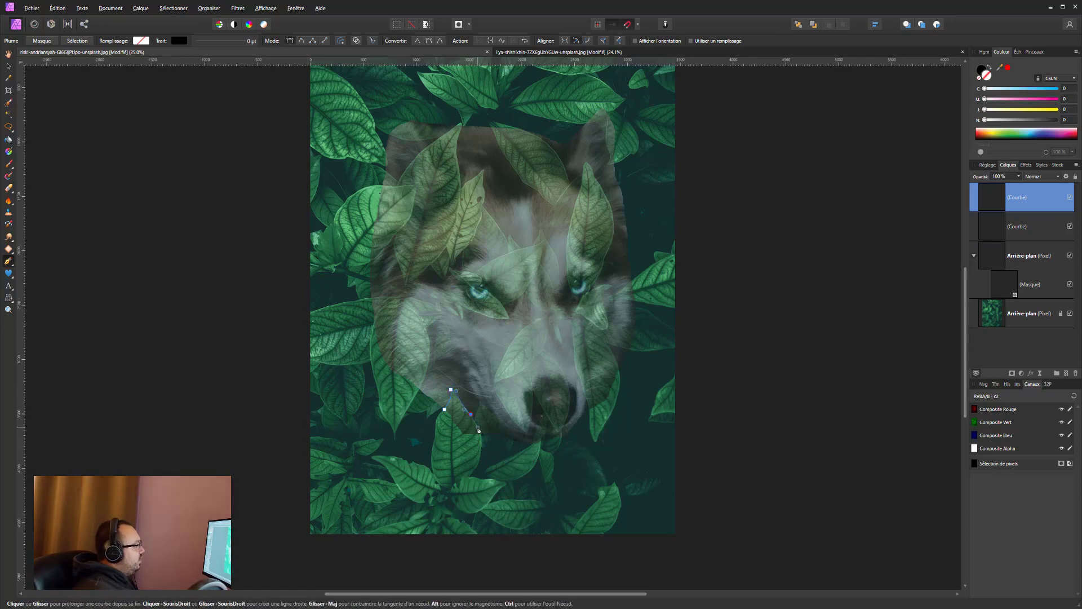
{"action": "scroll", "coordinate": [480, 415], "scroll_direction": "up", "scroll_amount": 1}
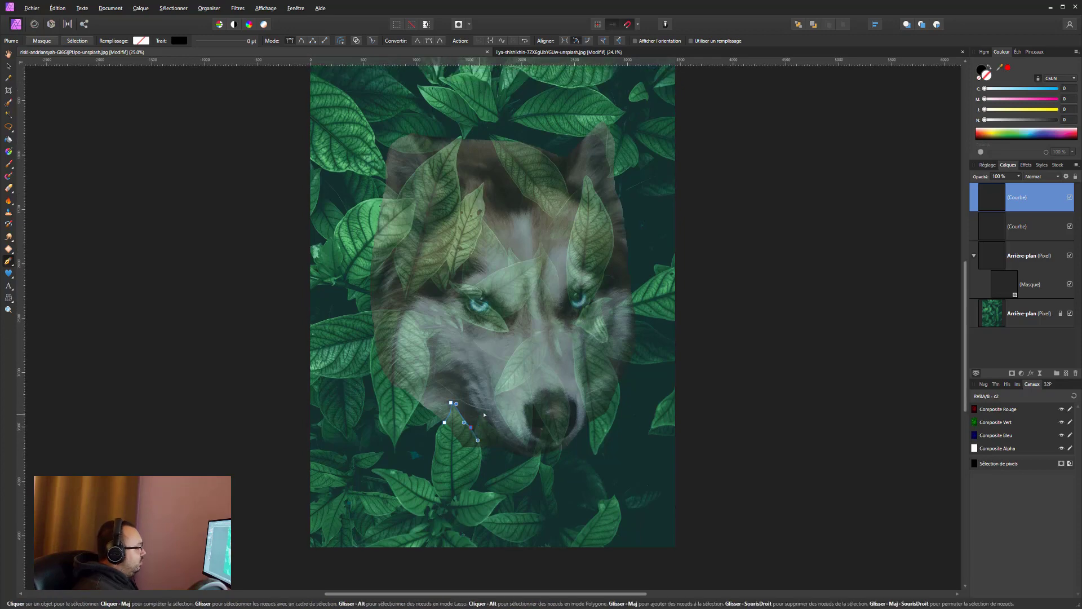
{"action": "scroll", "coordinate": [481, 416], "scroll_direction": "up", "scroll_amount": 2}
{"action": "scroll", "coordinate": [481, 415], "scroll_direction": "up", "scroll_amount": 1}
Zoom in on the muzzle and trace nodes down the lower leaf's edge
{"action": "mouse_move", "coordinate": [460, 438]}
{"action": "left_mouse_down"}
{"action": "mouse_move", "coordinate": [400, 226]}
{"action": "mouse_move", "coordinate": [403, 313]}
{"action": "left_mouse_up"}
{"action": "left_click_drag", "start_coordinate": [410, 275], "coordinate": [412, 349]}
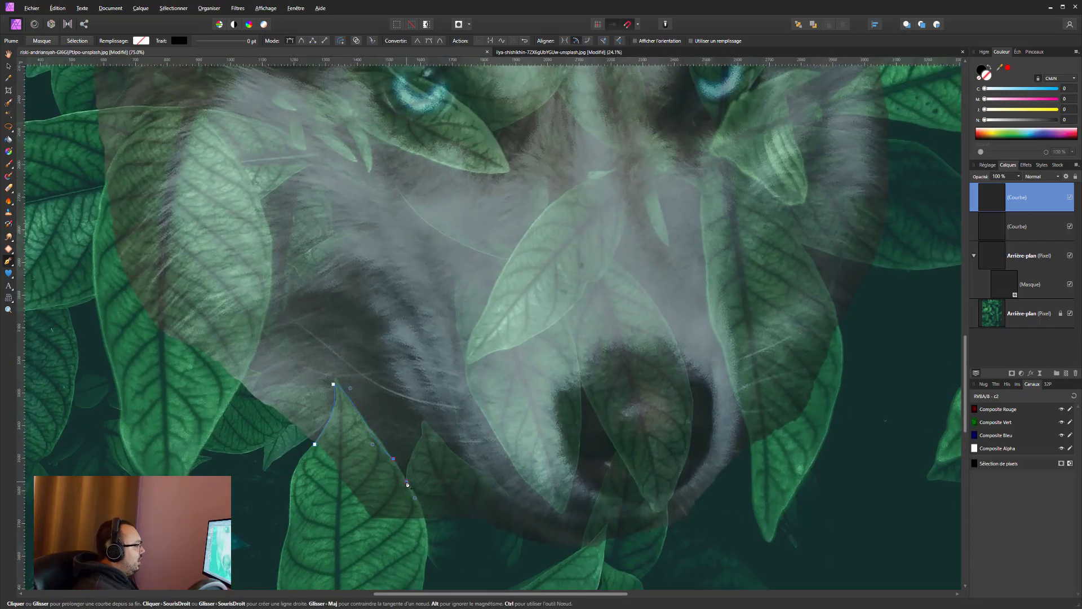
{"action": "left_click_drag", "start_coordinate": [419, 442], "coordinate": [431, 433]}
{"action": "left_click", "coordinate": [423, 417]}
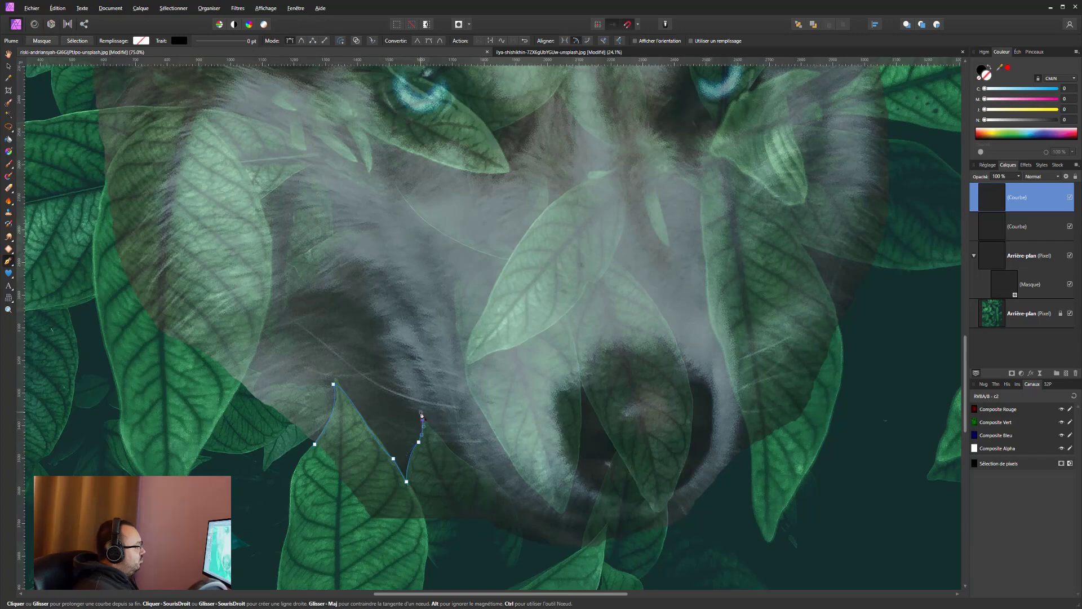
{"action": "left_click_drag", "start_coordinate": [444, 441], "coordinate": [453, 451]}
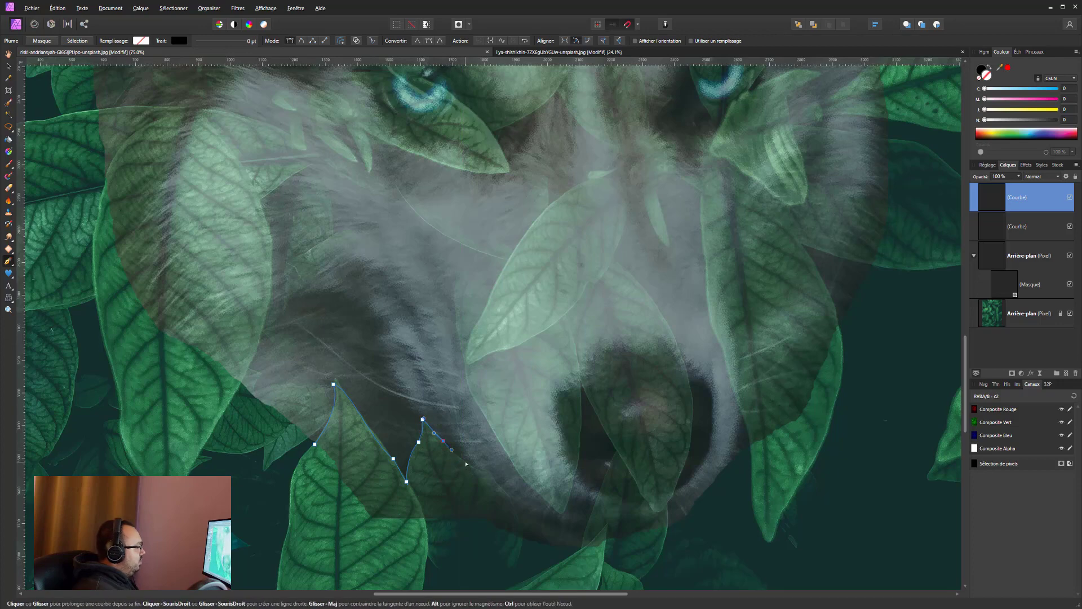
{"action": "left_click", "coordinate": [466, 463]}
{"action": "left_click", "coordinate": [487, 470]}
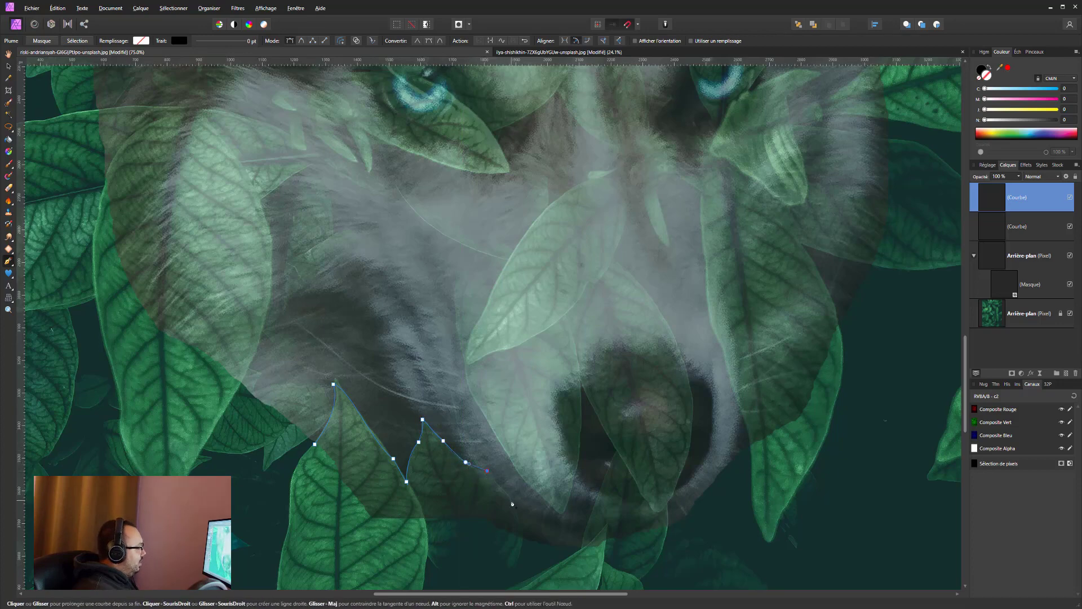
{"action": "left_click_drag", "start_coordinate": [510, 498], "coordinate": [511, 509]}
{"action": "left_click", "coordinate": [523, 542]}
Redo the bottom node, close the outline, try Selection, then undo and delete the outline
{"action": "key", "text": "ctrl+z"}
{"action": "left_click_drag", "start_coordinate": [523, 545], "coordinate": [517, 564]}
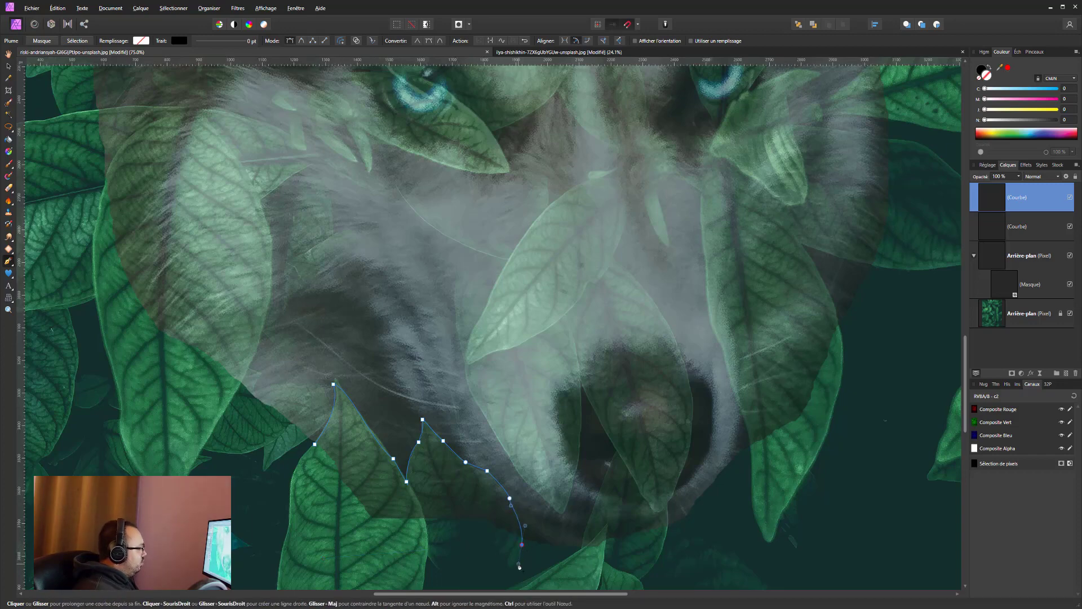
{"action": "left_click", "coordinate": [317, 441]}
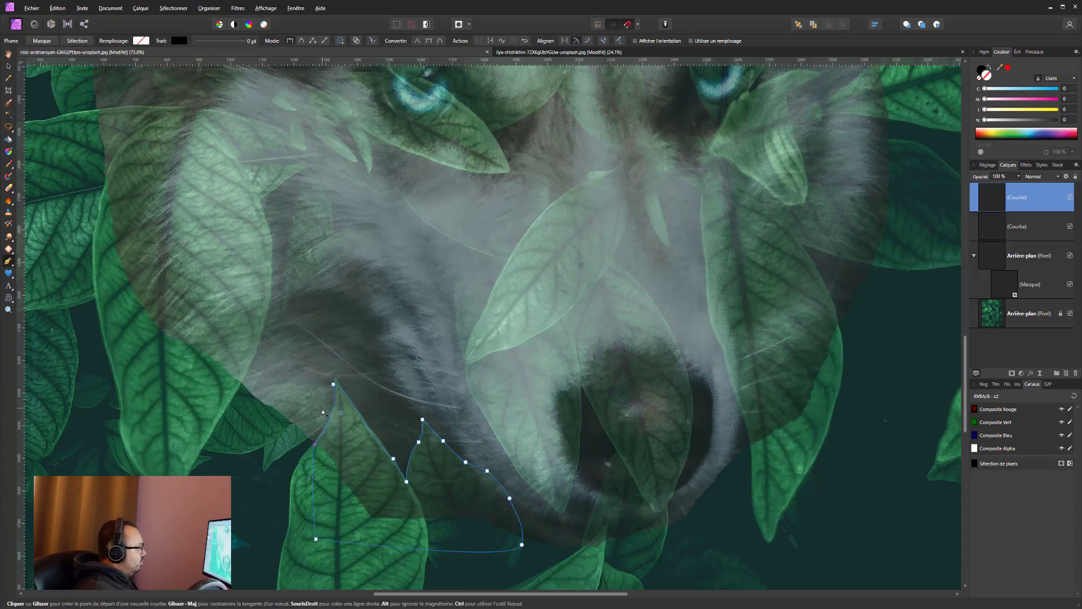
{"action": "key", "text": "ctrl+minus"}
{"action": "key", "text": "ctrl+minus"}
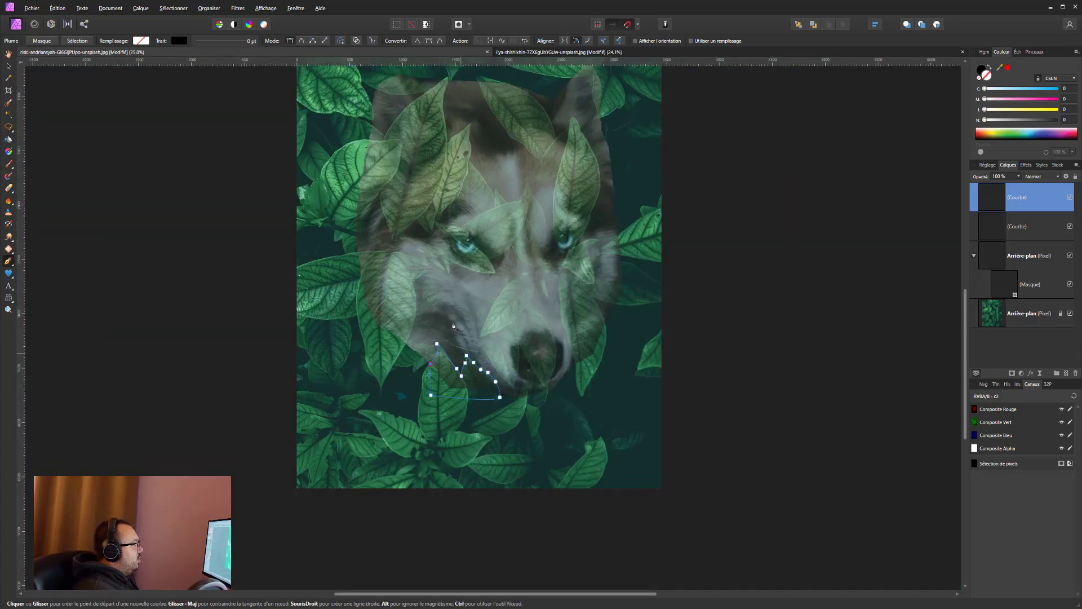
{"action": "left_click", "coordinate": [77, 41]}
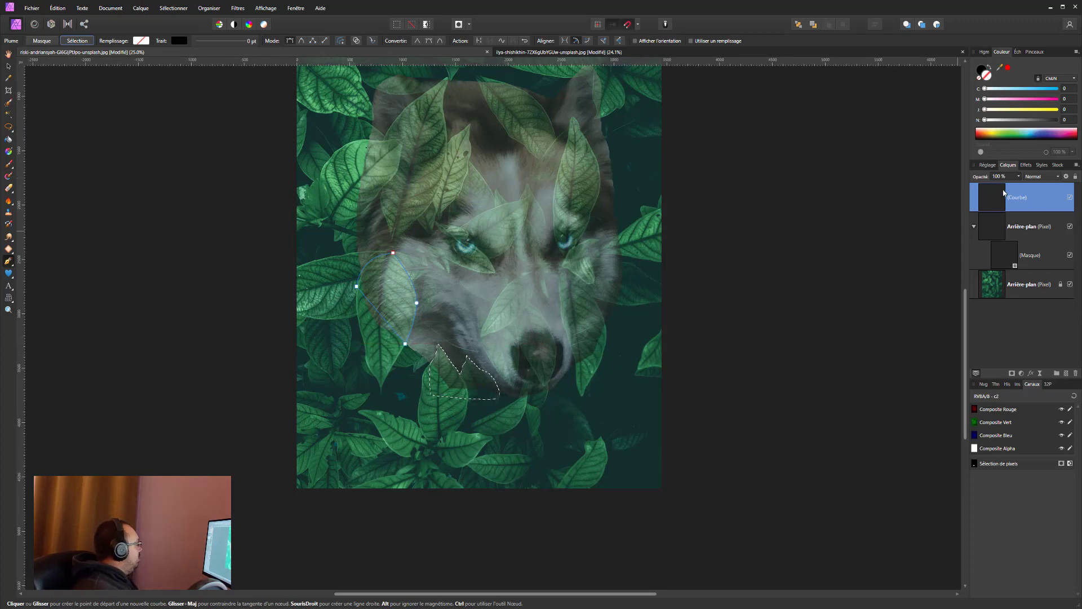
{"action": "key", "text": "ctrl+z"}
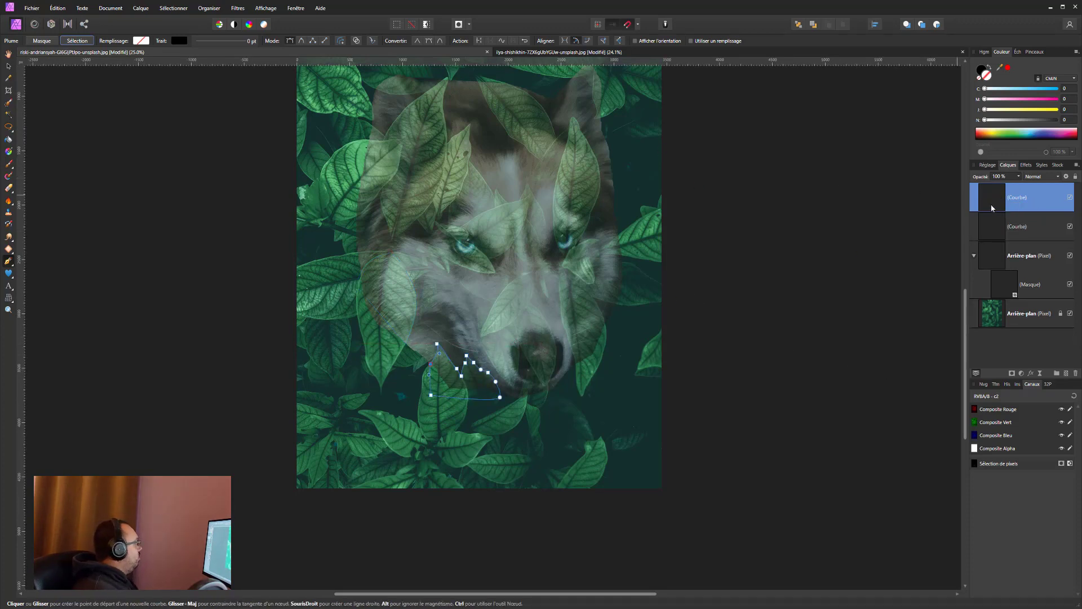
{"action": "key", "text": "ctrl+z"}
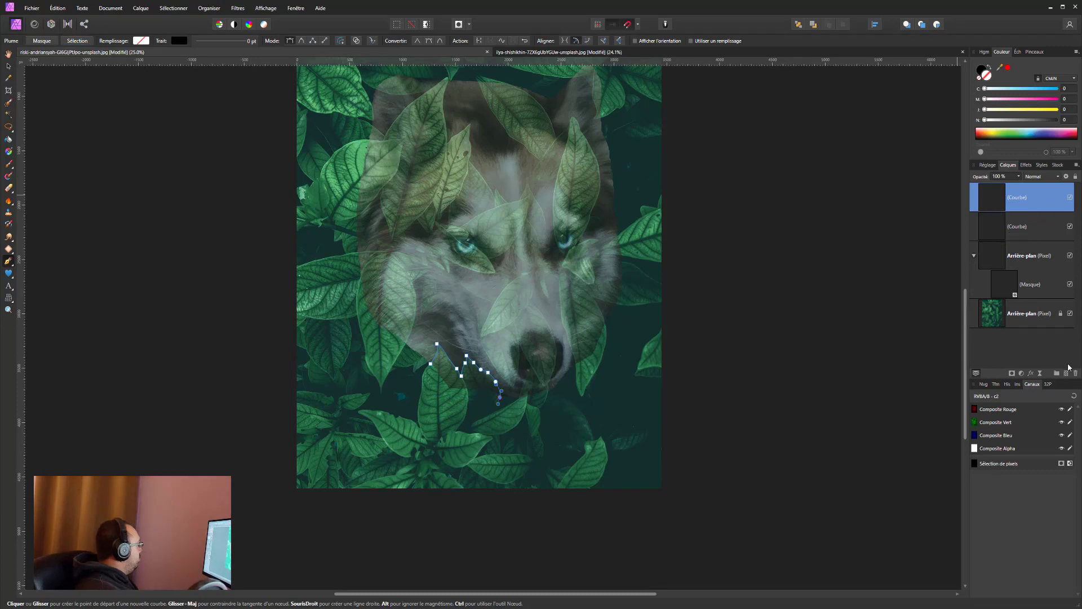
{"action": "left_click", "coordinate": [1075, 374]}
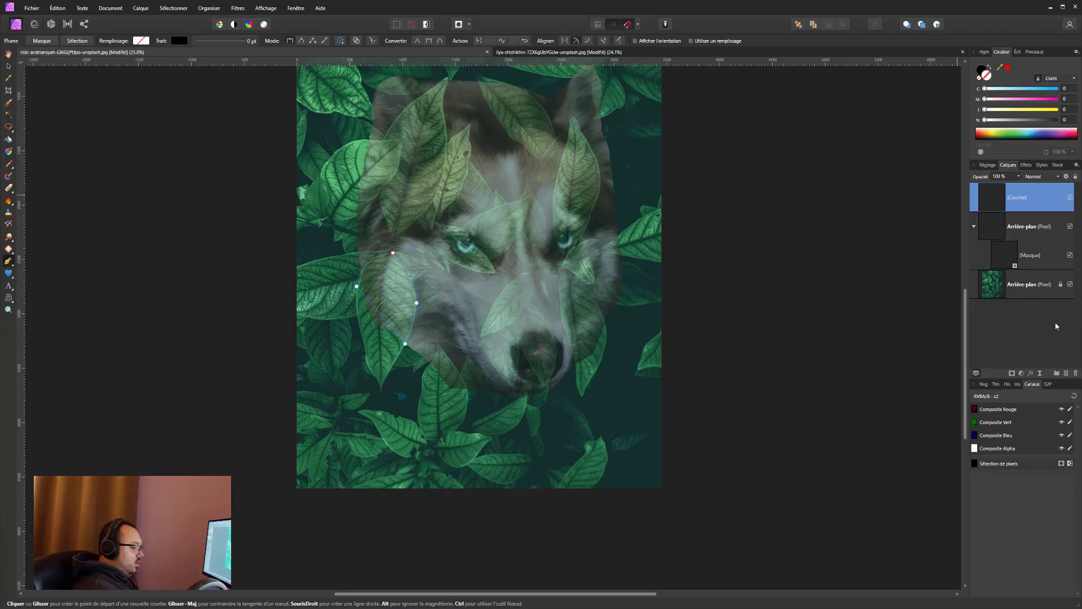
Restore and close the lower-leaf outline, turn it into a selection, and fill the husky mask black
{"action": "key", "text": "ctrl+z"}
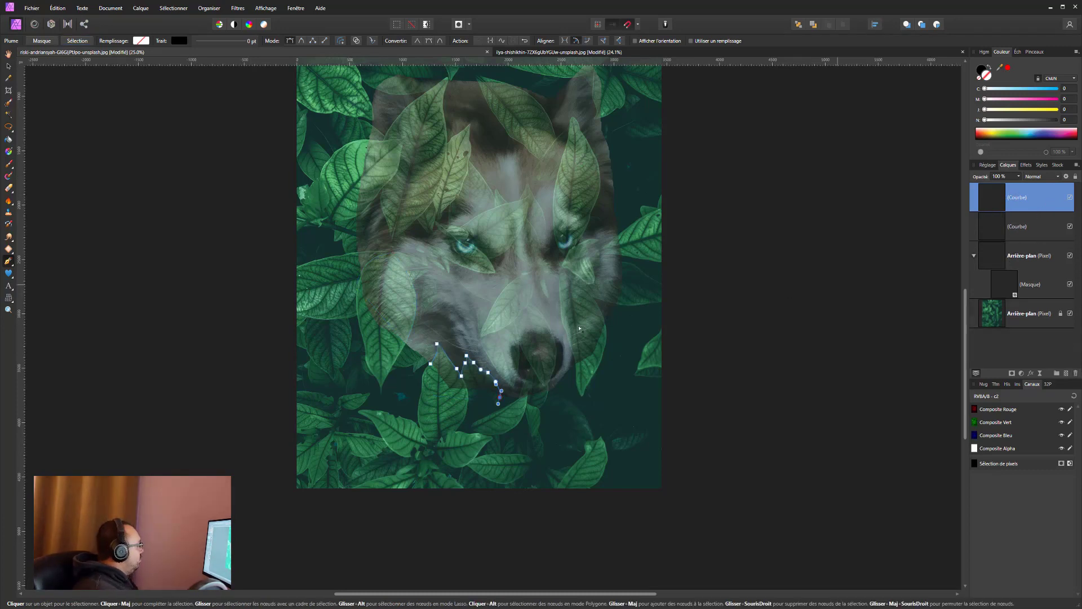
{"action": "left_click", "coordinate": [456, 402]}
{"action": "left_click", "coordinate": [430, 364]}
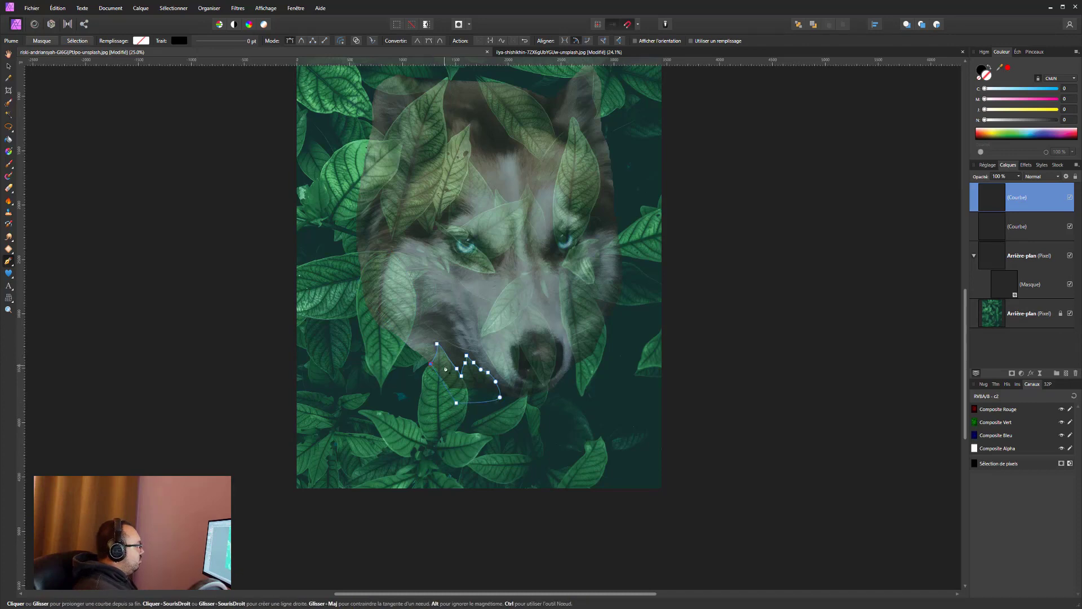
{"action": "left_click", "coordinate": [78, 41]}
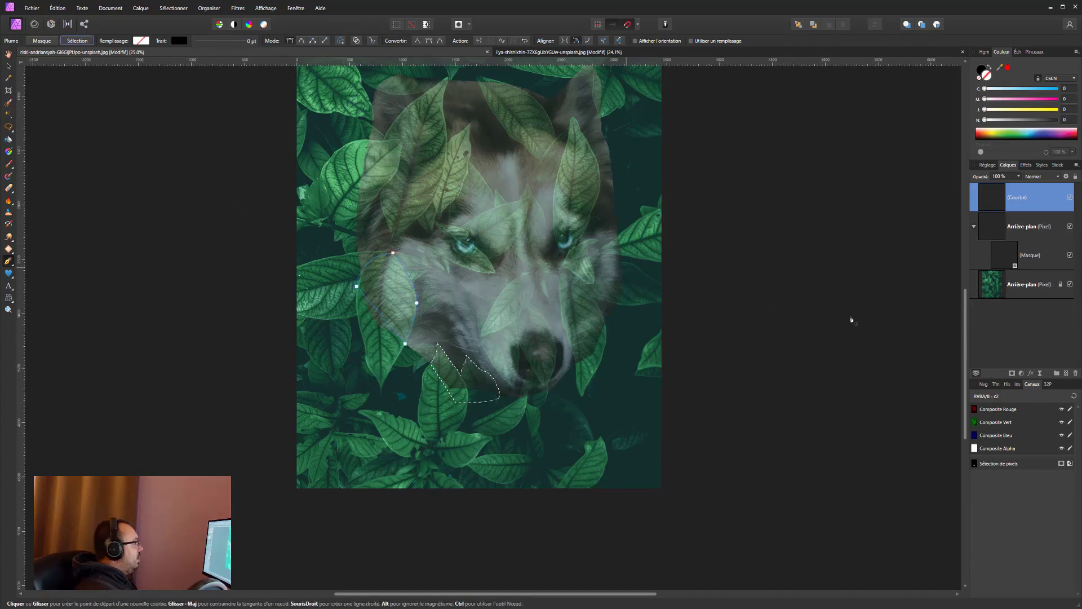
{"action": "left_click", "coordinate": [1037, 260]}
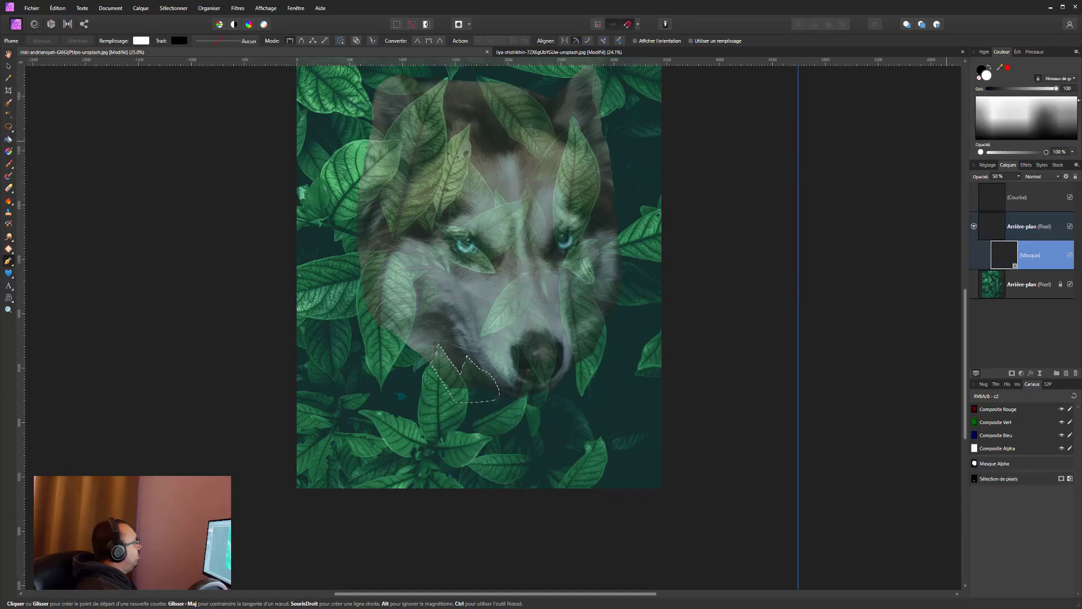
{"action": "left_click", "coordinate": [990, 69]}
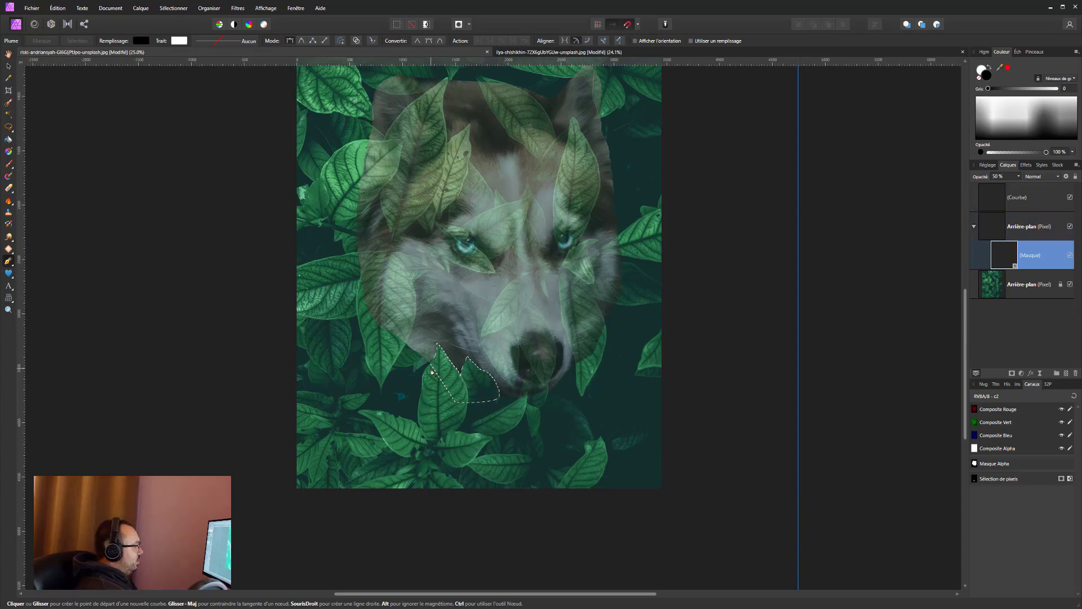
Turn the cheek-leaf outline into a selection on the husky mask, then deselect
{"action": "left_click", "coordinate": [1024, 199]}
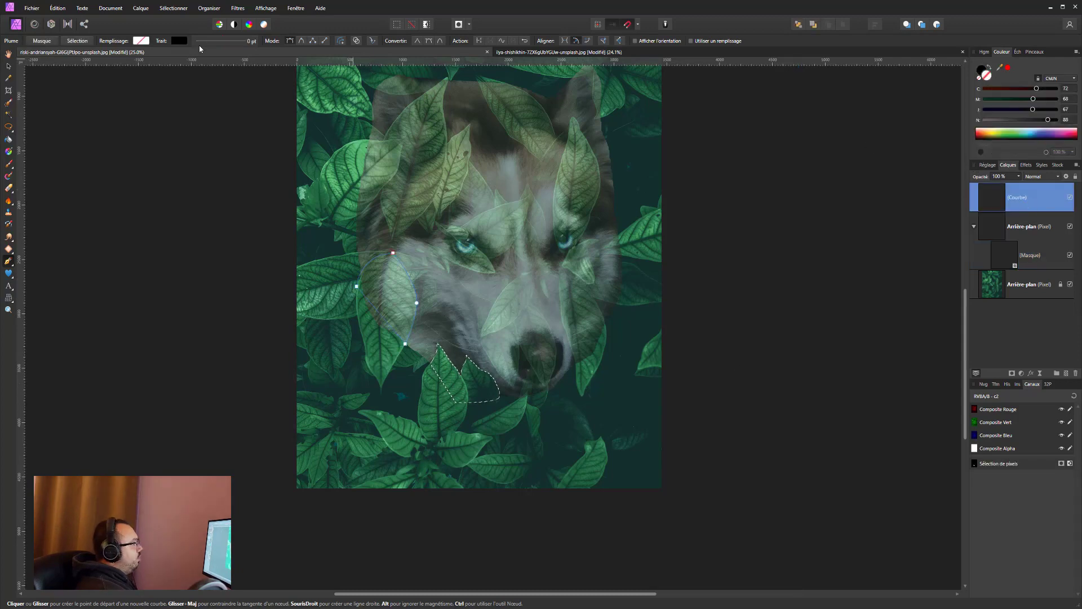
{"action": "left_click", "coordinate": [77, 42]}
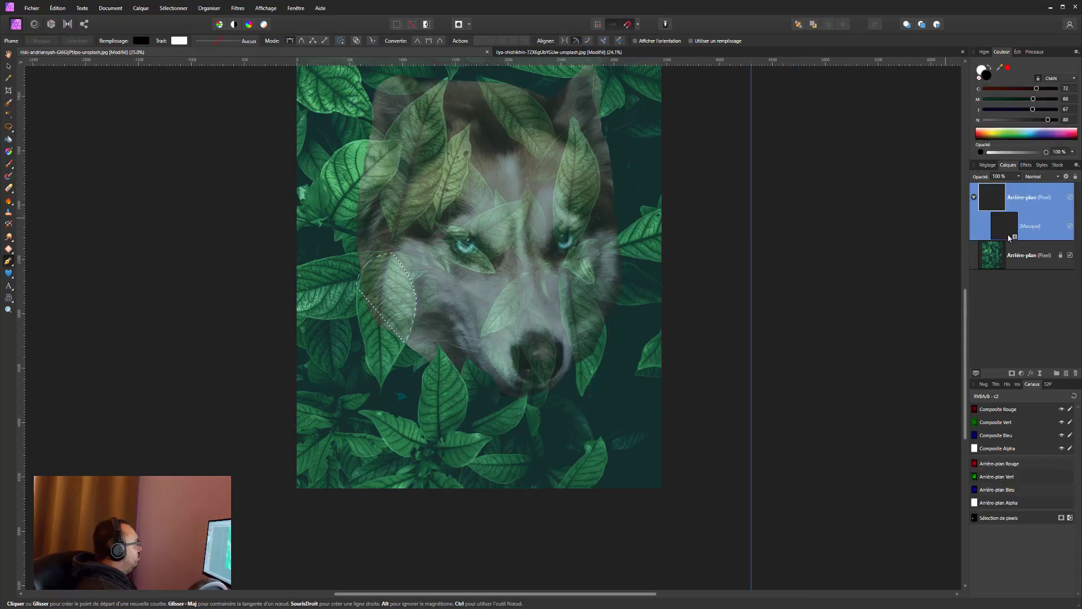
{"action": "left_click", "coordinate": [1011, 231]}
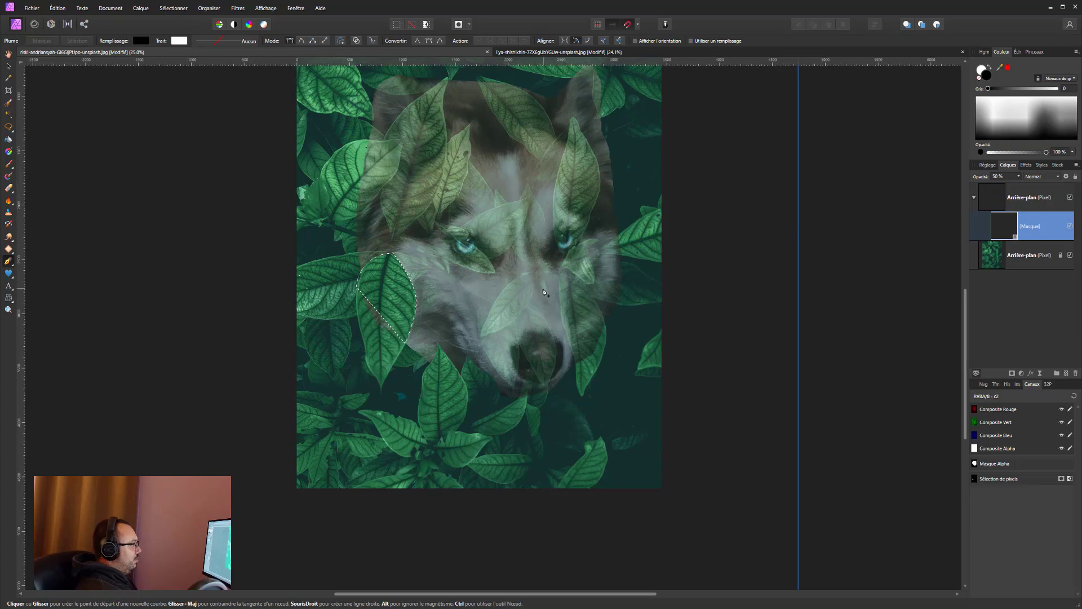
{"action": "key", "text": "ctrl+d"}
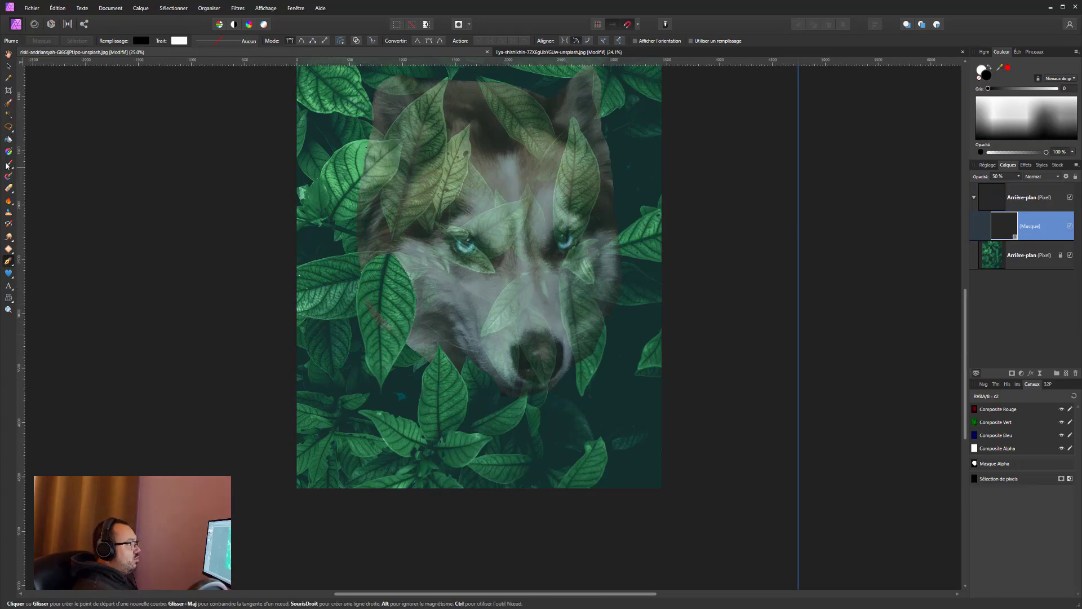
{"action": "key", "text": "b"}
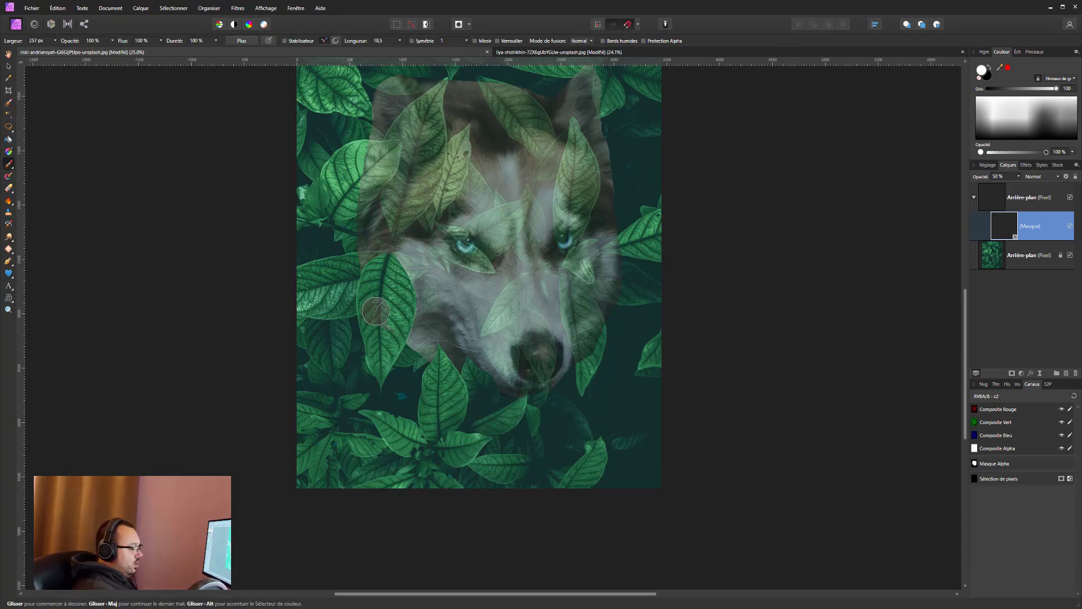
Paint black on the husky mask over the cheek leaf, then zoom in
{"action": "key", "text": "x"}
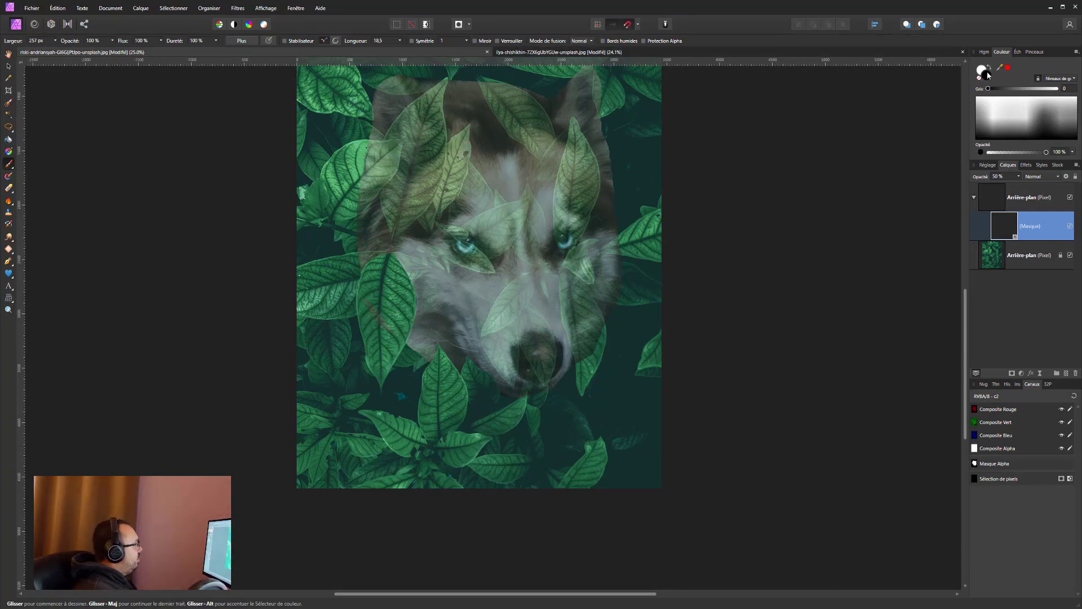
{"action": "left_click_drag", "start_coordinate": [375, 313], "coordinate": [376, 320]}
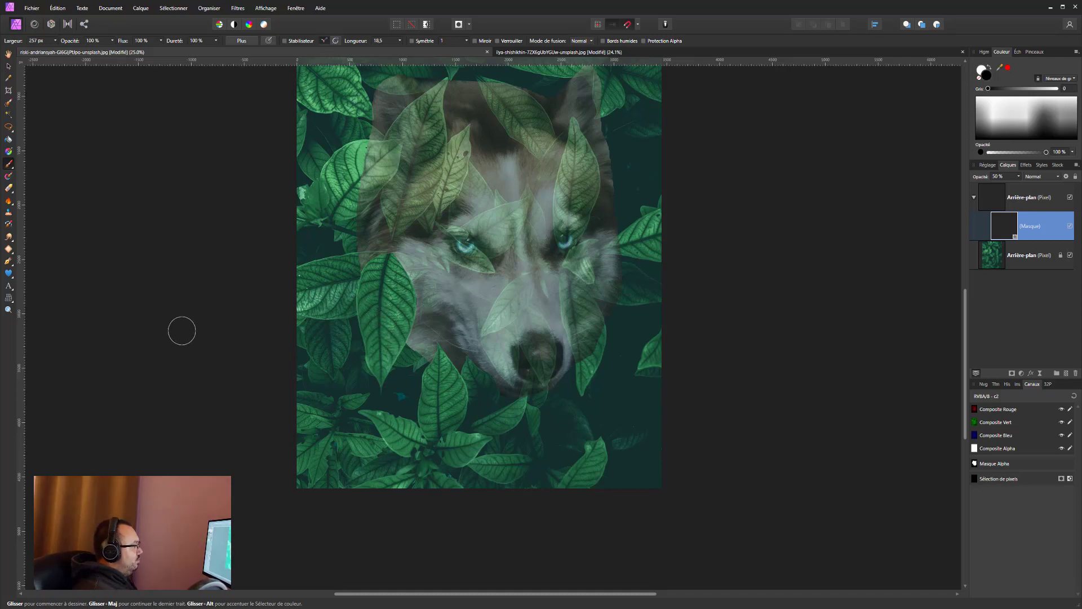
{"action": "scroll", "coordinate": [361, 309], "scroll_direction": "up", "scroll_amount": 1}
{"action": "scroll", "coordinate": [360, 310], "scroll_direction": "down", "scroll_amount": 1}
{"action": "scroll", "coordinate": [403, 311], "scroll_direction": "up", "scroll_amount": 1}
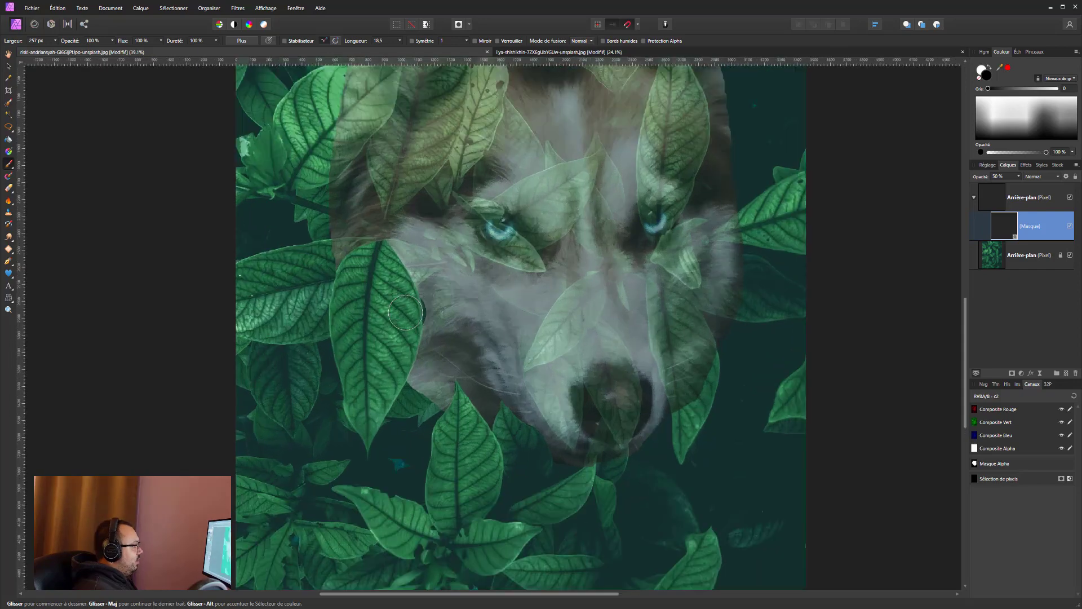
{"action": "scroll", "coordinate": [405, 313], "scroll_direction": "up", "scroll_amount": 1}
{"action": "scroll", "coordinate": [395, 304], "scroll_direction": "up", "scroll_amount": 2}
{"action": "scroll", "coordinate": [282, 225], "scroll_direction": "up", "scroll_amount": 4}
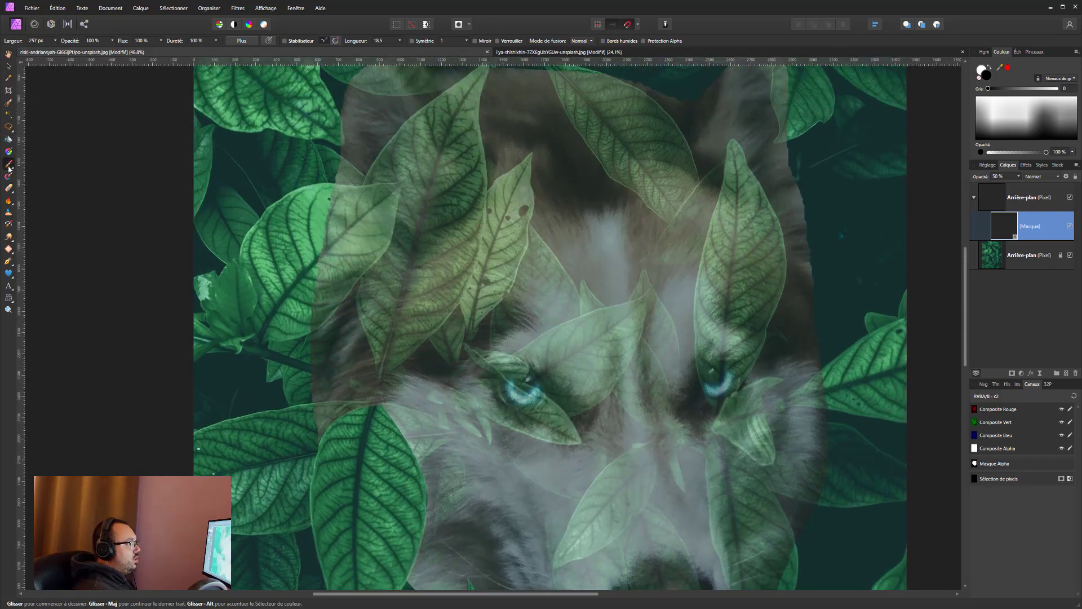
Trace a closed pen outline around the large leaf on the husky's upper-left side
{"action": "left_click", "coordinate": [8, 261]}
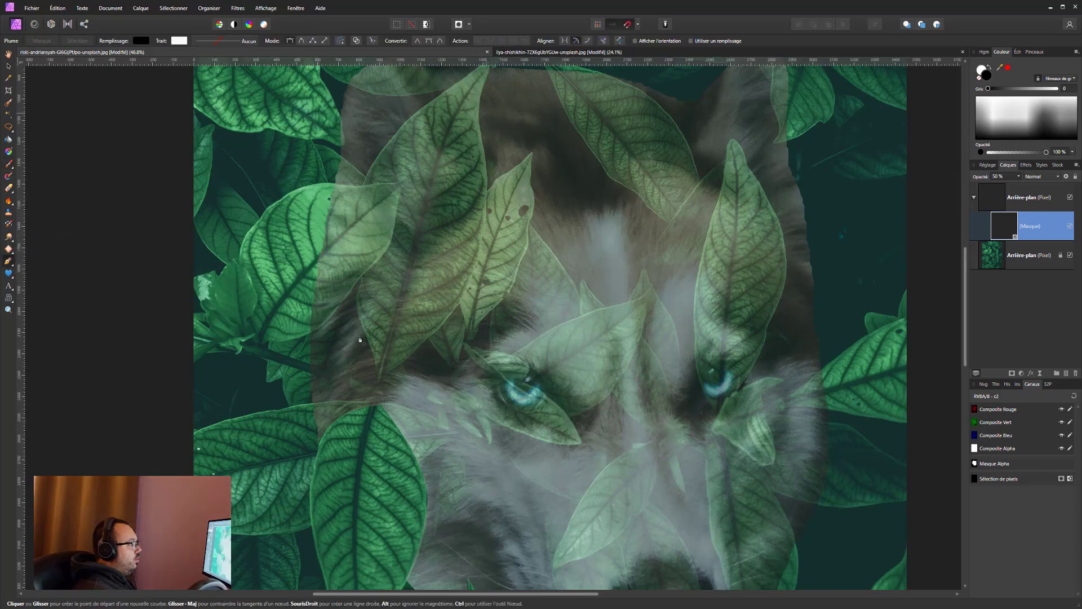
{"action": "left_click", "coordinate": [298, 332]}
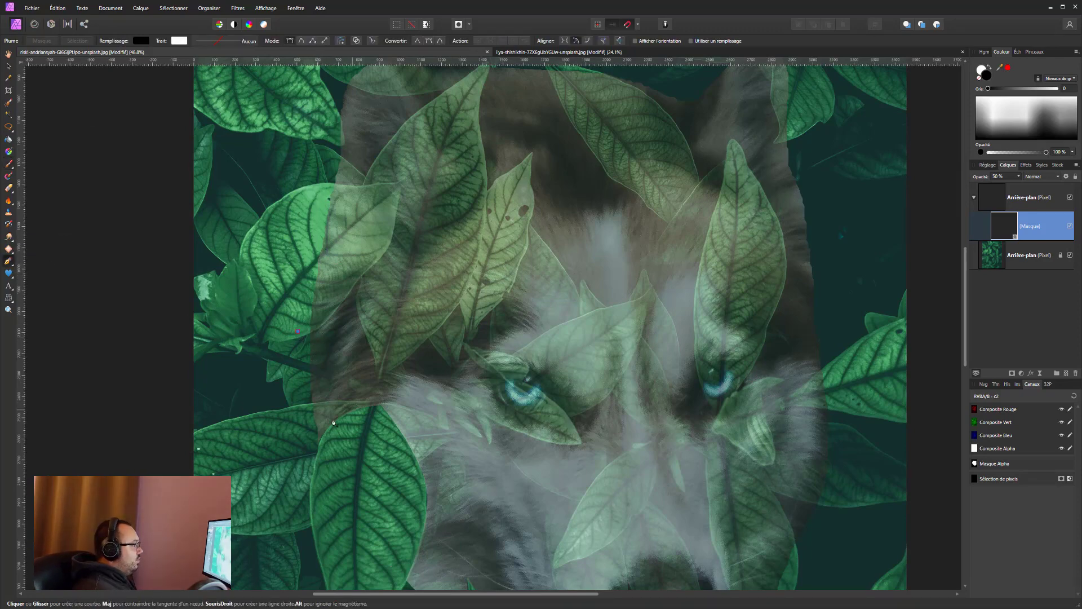
{"action": "left_click", "coordinate": [309, 448]}
{"action": "key", "text": "ctrl+z"}
{"action": "left_click_drag", "start_coordinate": [306, 438], "coordinate": [323, 453]}
{"action": "left_click_drag", "start_coordinate": [386, 375], "coordinate": [396, 368]}
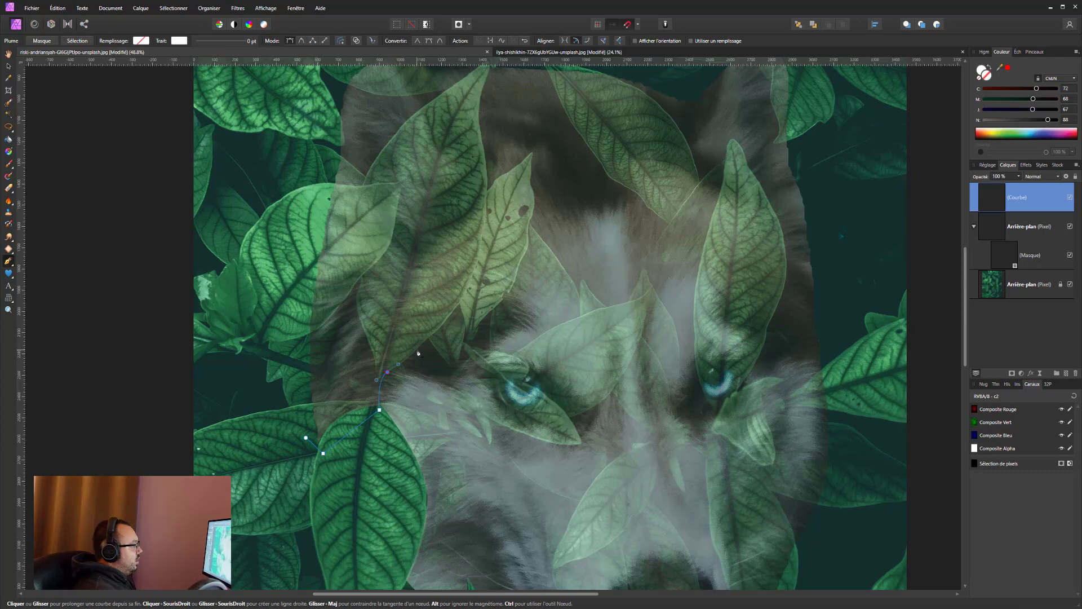
{"action": "left_click_drag", "start_coordinate": [469, 287], "coordinate": [473, 274]}
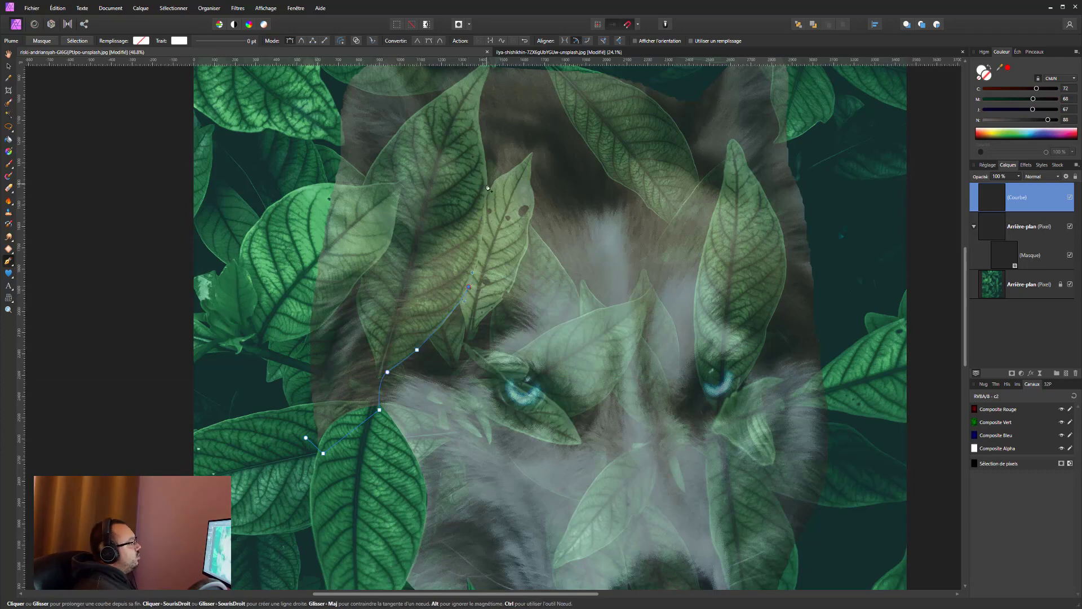
{"action": "left_click_drag", "start_coordinate": [487, 184], "coordinate": [486, 178]}
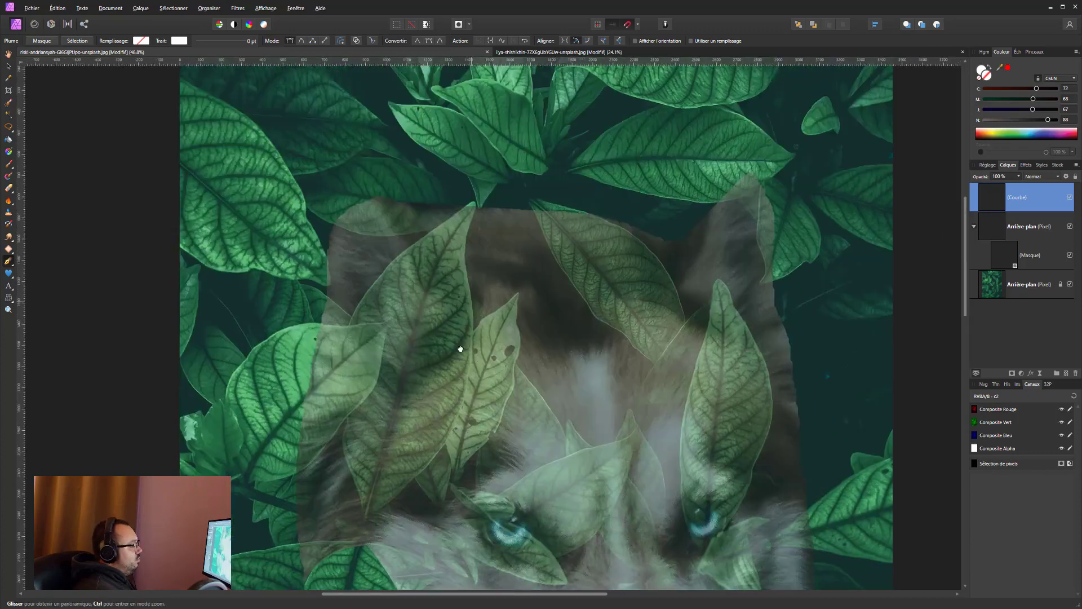
{"action": "mouse_move", "coordinate": [487, 162]}
{"action": "left_mouse_down"}
{"action": "mouse_move", "coordinate": [447, 329]}
{"action": "mouse_move", "coordinate": [445, 305]}
{"action": "left_mouse_up"}
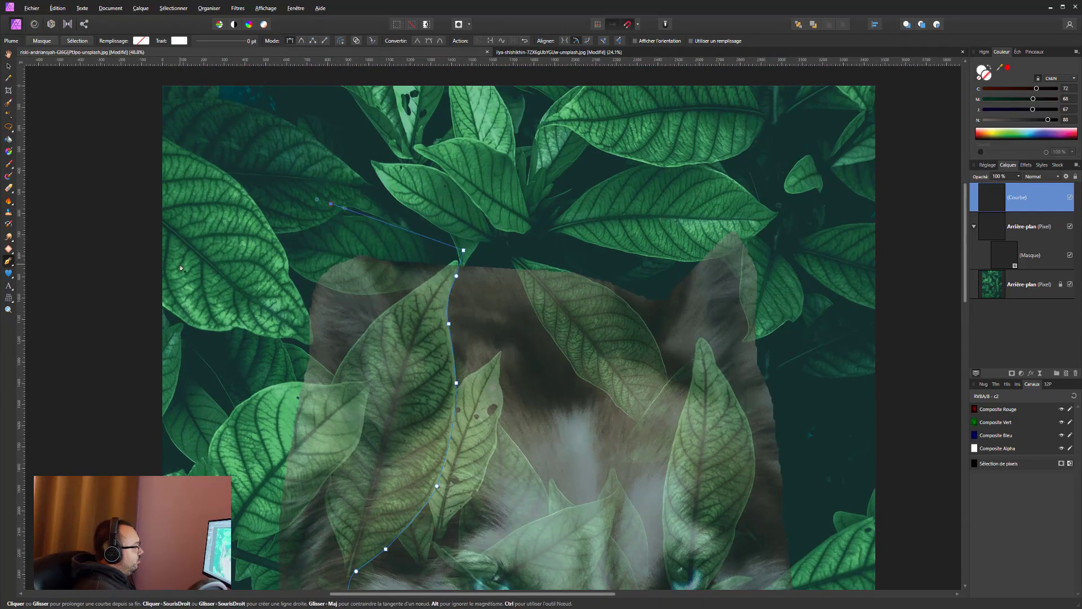
{"action": "scroll", "coordinate": [232, 214], "scroll_direction": "down", "scroll_amount": 5}
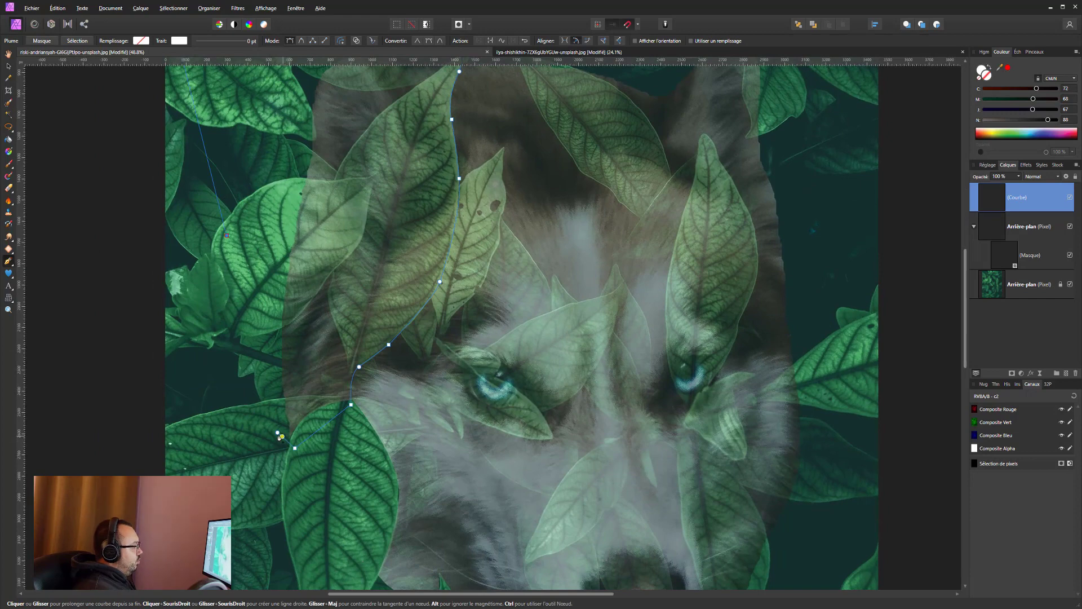
{"action": "left_click", "coordinate": [280, 436]}
Convert the leaf path to a selection, hide the husky there on its mask, and deselect
{"action": "right_click", "coordinate": [328, 342]}
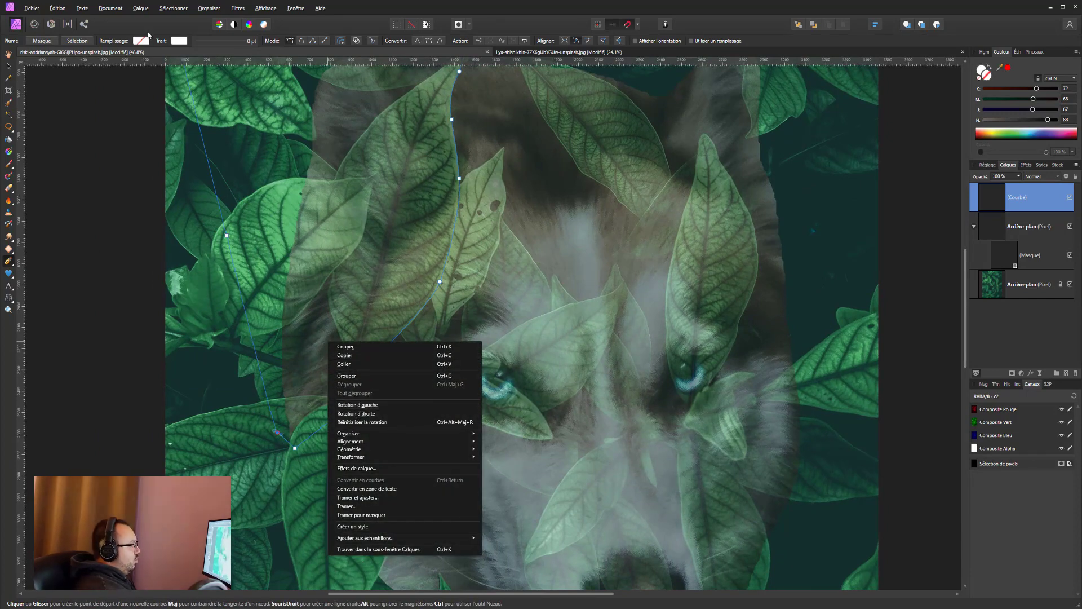
{"action": "left_click", "coordinate": [78, 41]}
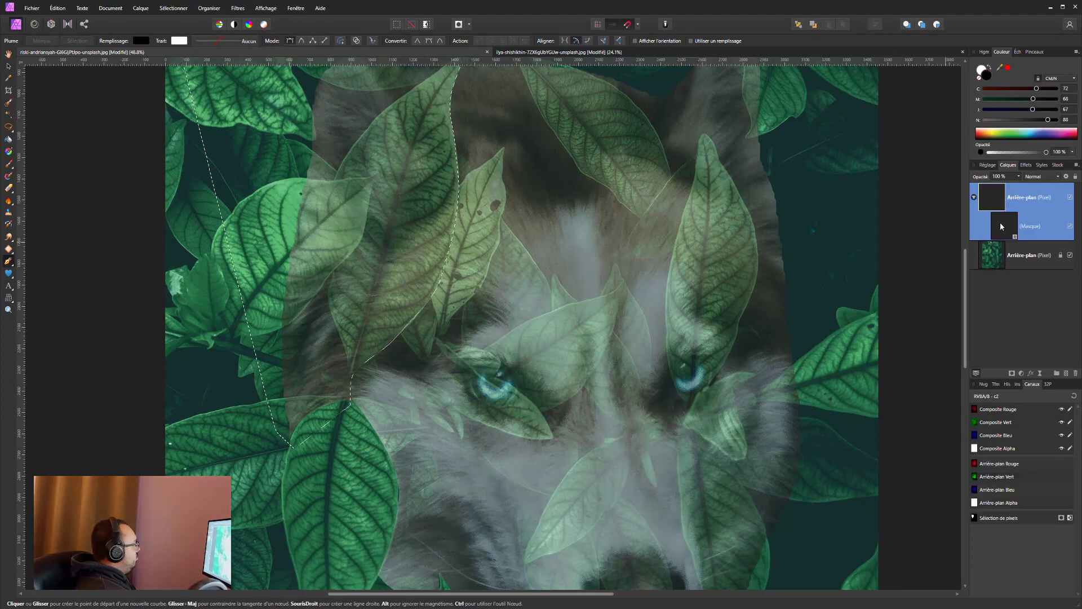
{"action": "left_click", "coordinate": [1002, 226]}
{"action": "key", "text": "Delete"}
{"action": "scroll", "coordinate": [411, 388], "scroll_direction": "down", "scroll_amount": 1}
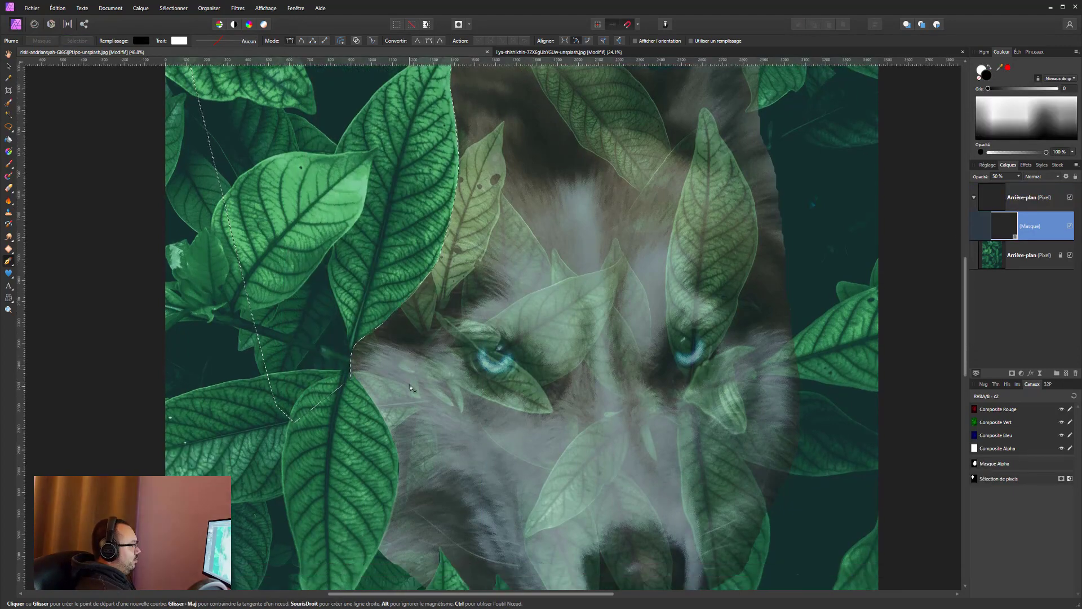
{"action": "key", "text": "ctrl+minus"}
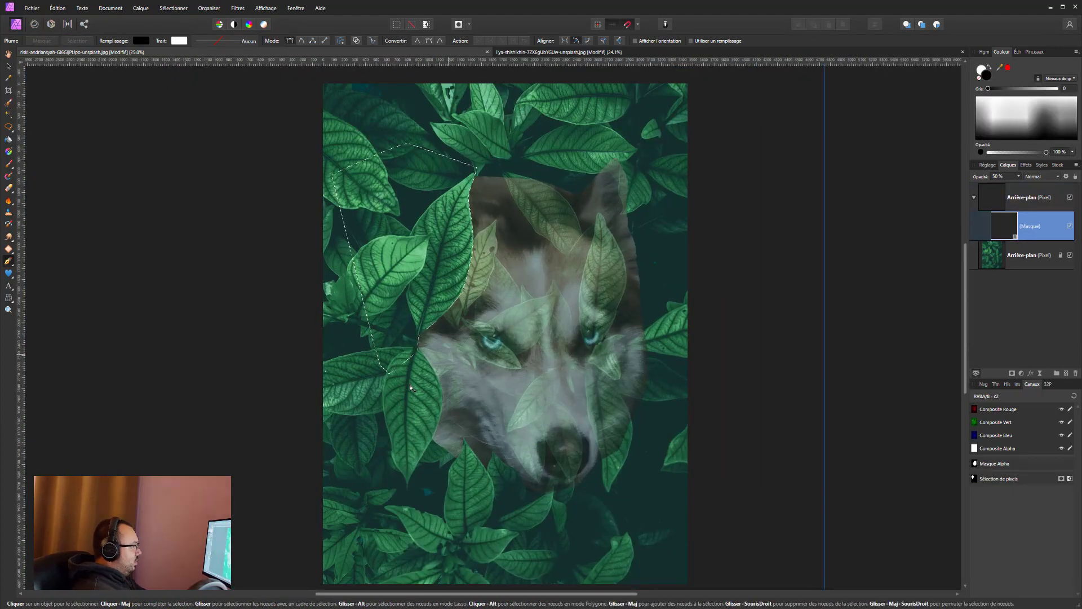
{"action": "key", "text": "ctrl+d"}
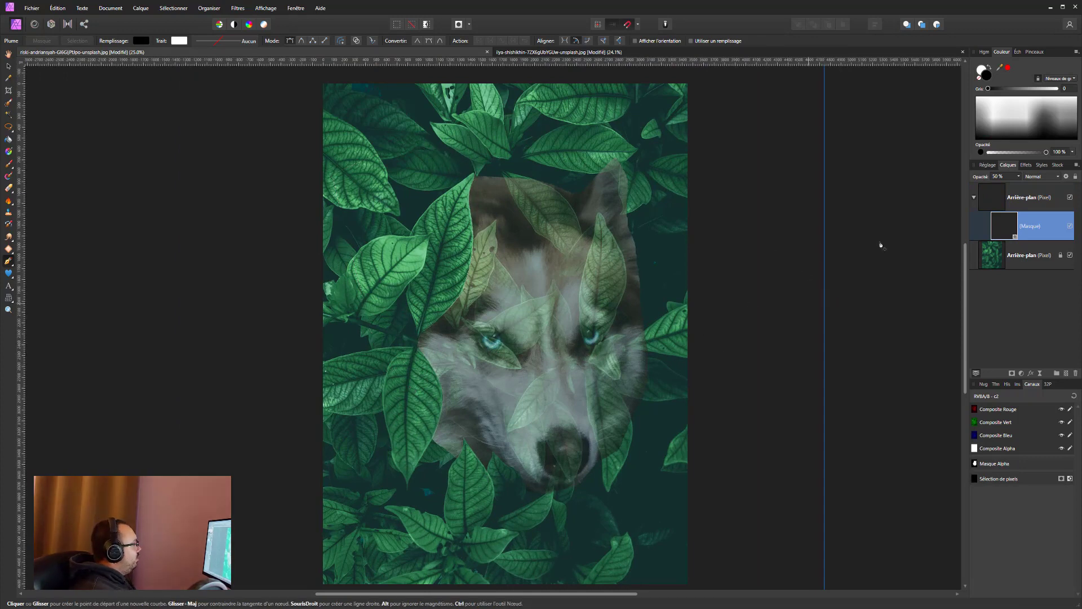
{"action": "left_click", "coordinate": [1032, 197]}
{"action": "left_click", "coordinate": [1018, 177]}
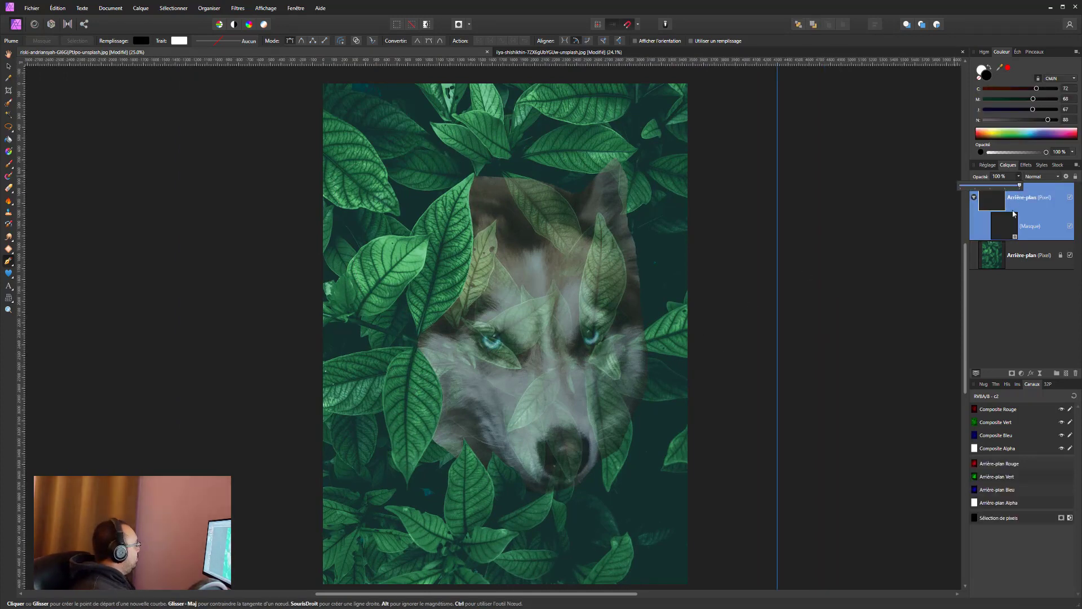
{"action": "left_click", "coordinate": [1004, 226]}
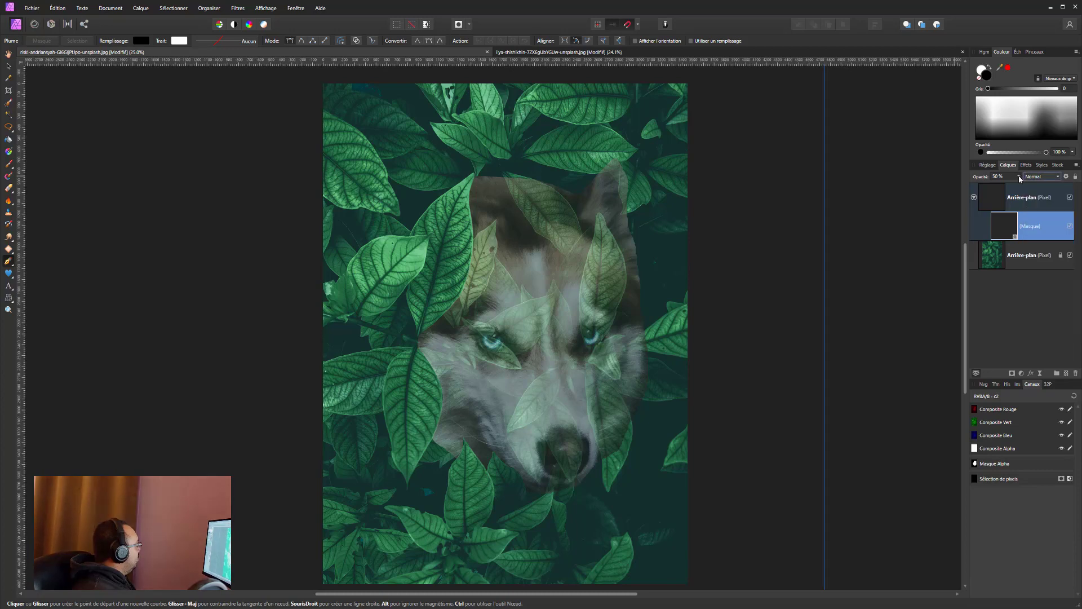
Raise the husky layer to 100% opacity, then drag it back to partial transparency
{"action": "left_click", "coordinate": [1019, 177]}
{"action": "mouse_move", "coordinate": [1018, 189]}
{"action": "left_mouse_down"}
{"action": "mouse_move", "coordinate": [1007, 226]}
{"action": "mouse_move", "coordinate": [1042, 185]}
{"action": "left_mouse_up"}
{"action": "left_click", "coordinate": [1018, 177]}
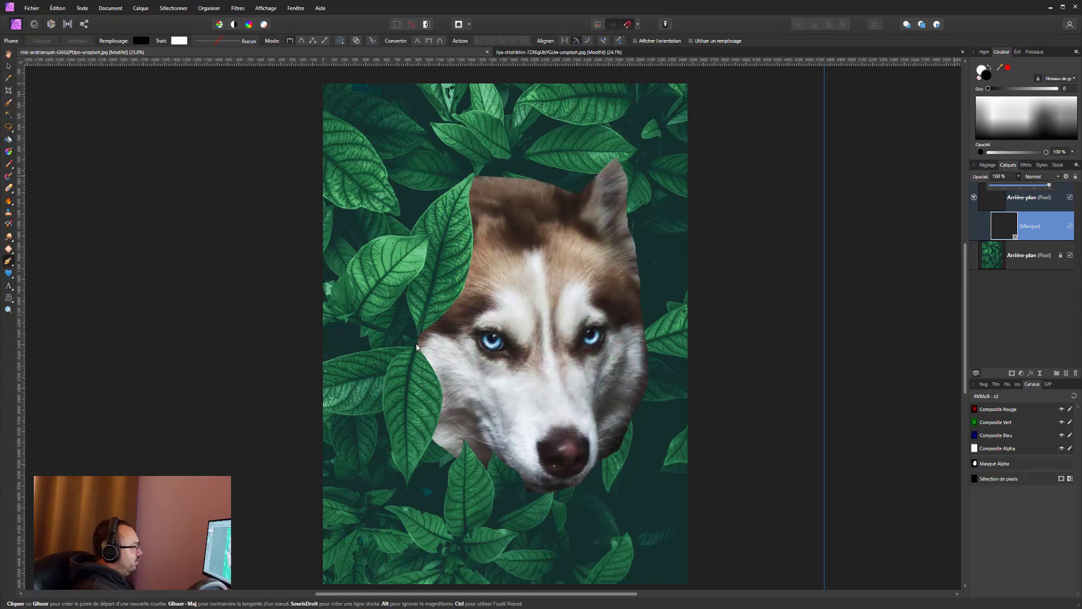
{"action": "left_click_drag", "start_coordinate": [1049, 185], "coordinate": [1025, 189]}
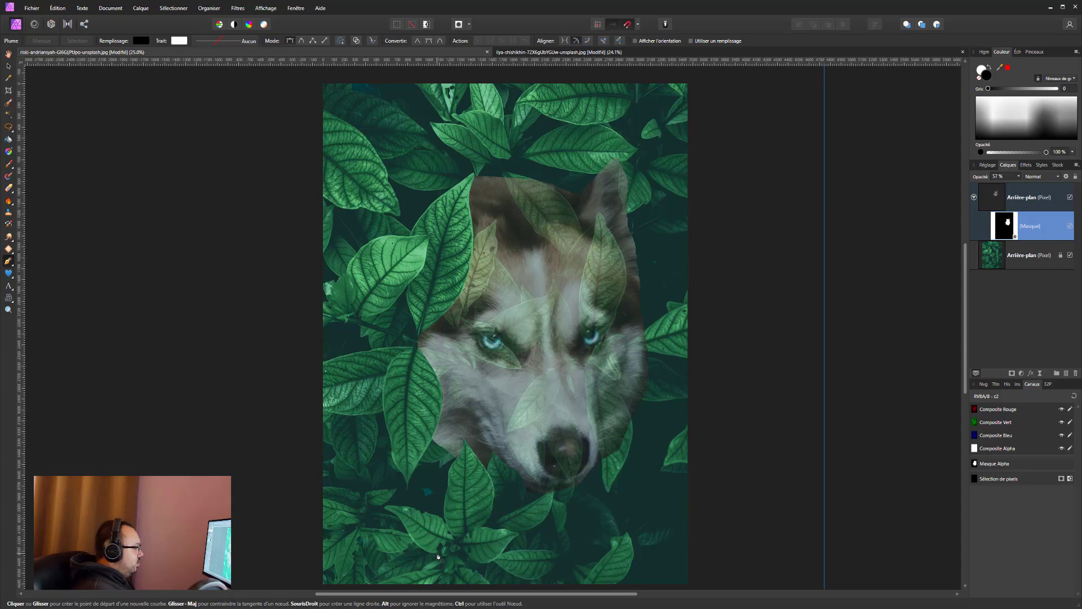
Restart a pen outline on the leaf below the husky and zoom in close
{"action": "left_click", "coordinate": [439, 552]}
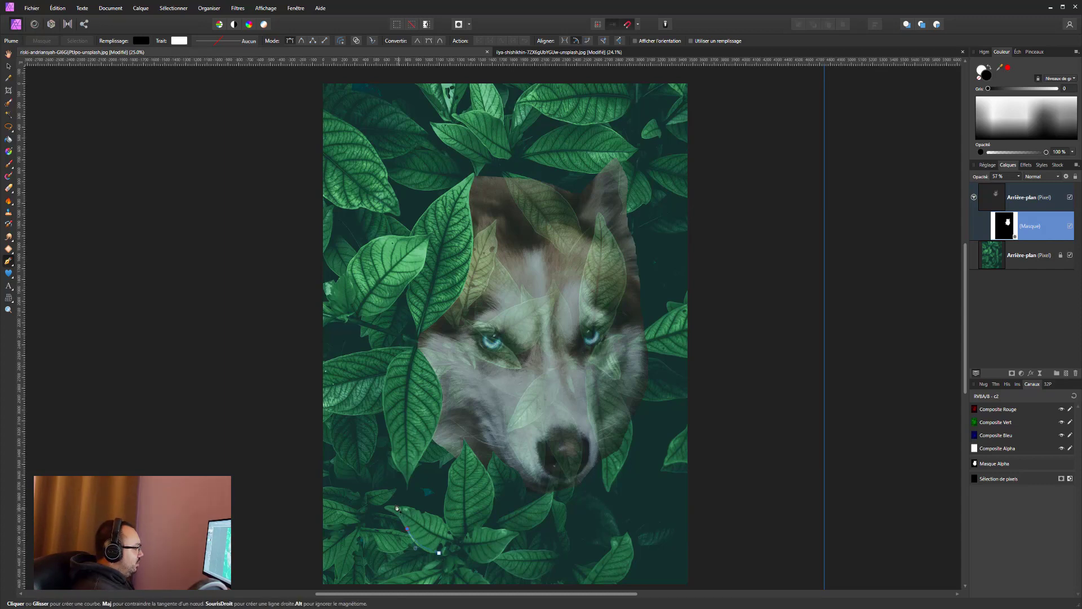
{"action": "key", "text": "Escape"}
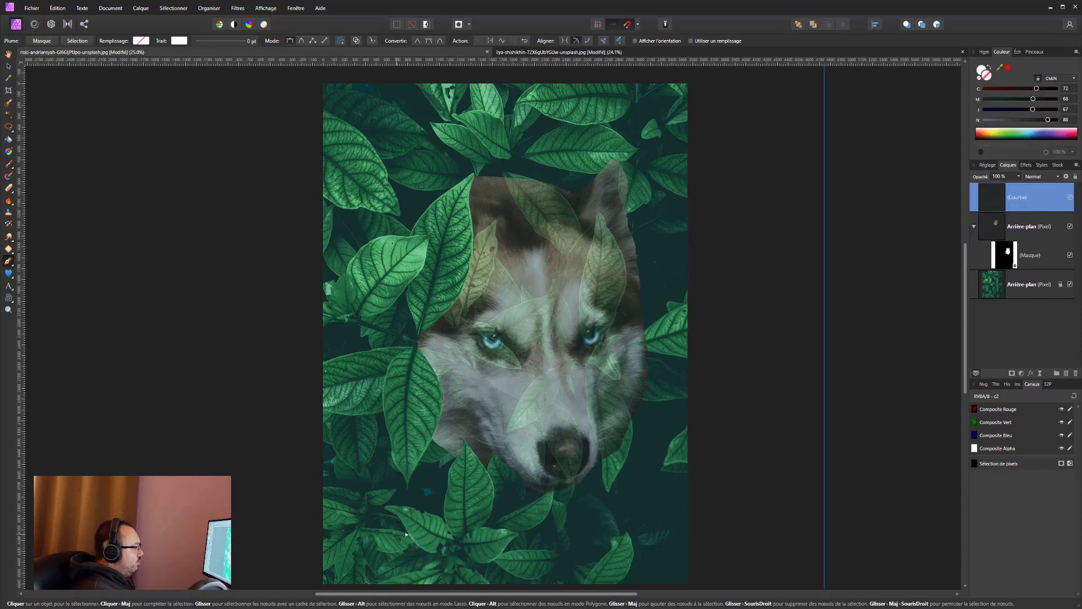
{"action": "key", "text": "ctrl+z"}
{"action": "left_click", "coordinate": [438, 553]}
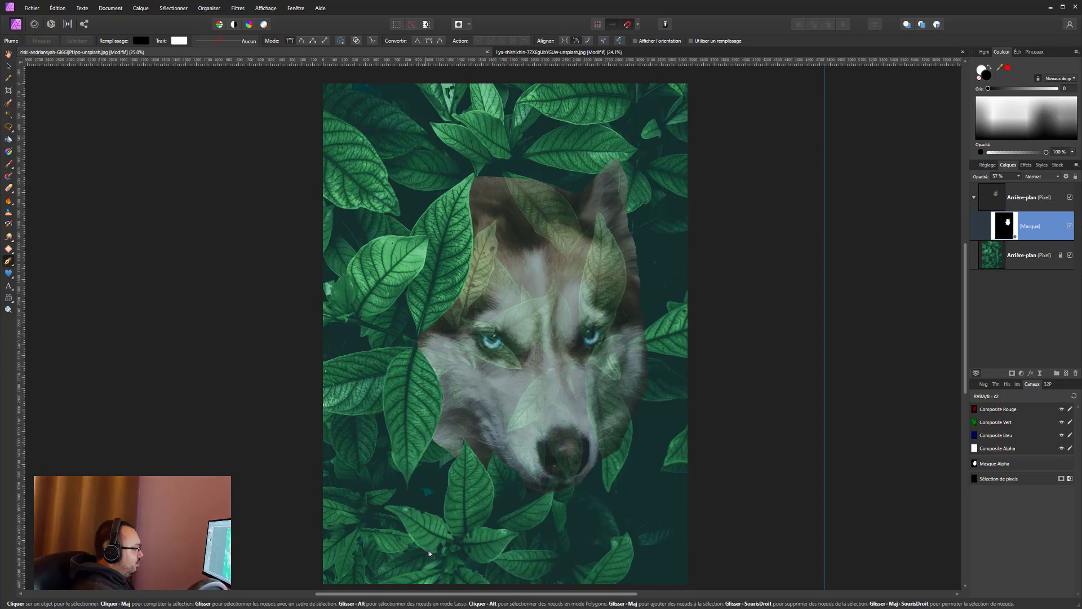
{"action": "left_click_drag", "start_coordinate": [407, 529], "coordinate": [399, 516]}
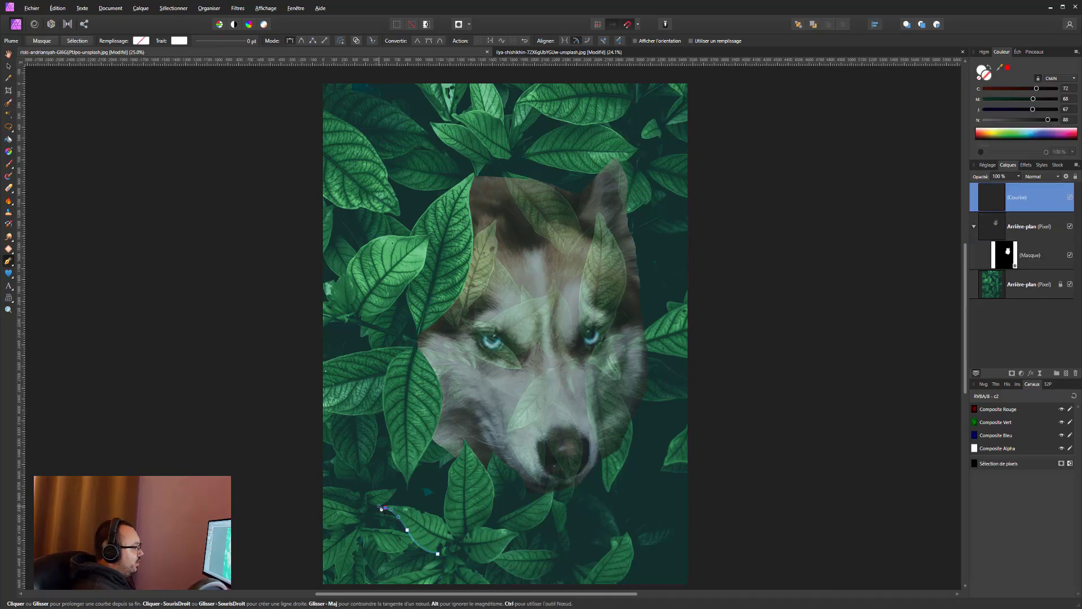
{"action": "key", "text": "ctrl"}
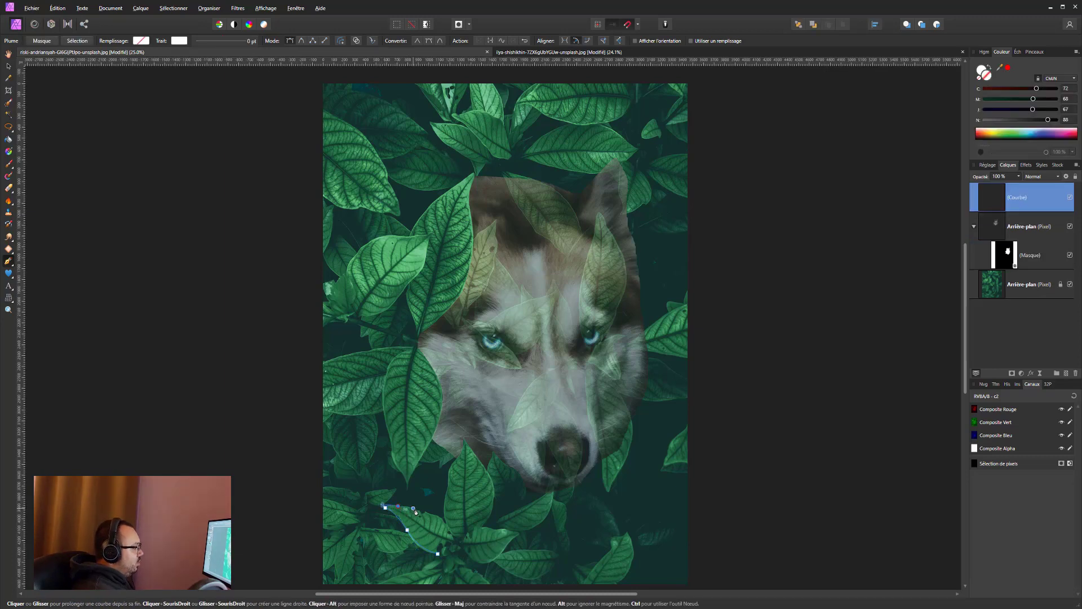
{"action": "scroll", "coordinate": [386, 508], "scroll_direction": "up", "scroll_amount": 3}
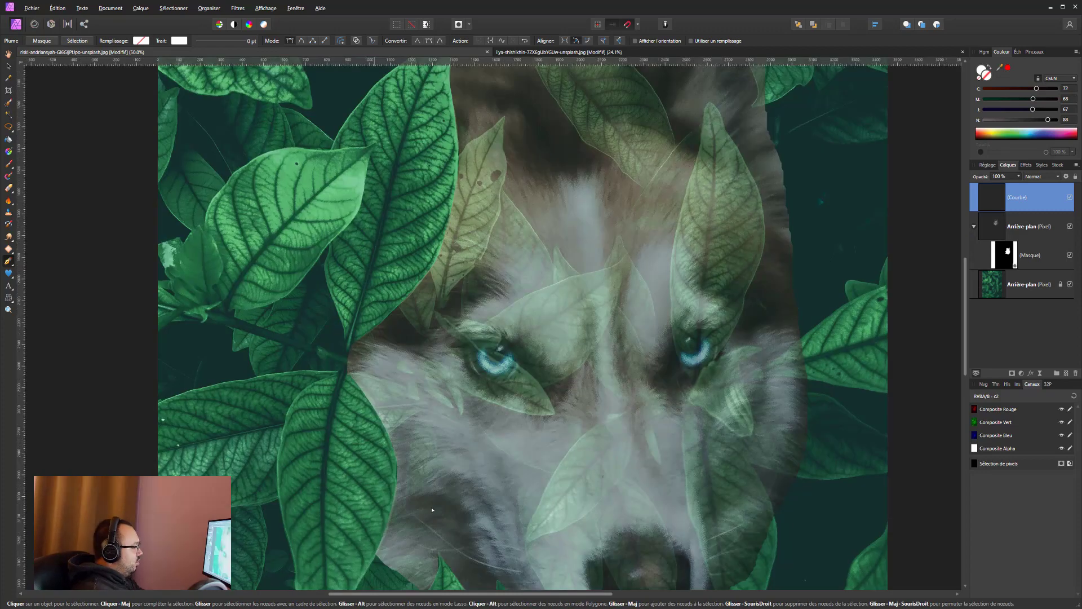
{"action": "scroll", "coordinate": [442, 507], "scroll_direction": "up", "scroll_amount": 2}
{"action": "mouse_move", "coordinate": [442, 507]}
{"action": "left_mouse_down"}
{"action": "mouse_move", "coordinate": [382, 412]}
{"action": "mouse_move", "coordinate": [397, 321]}
{"action": "mouse_move", "coordinate": [542, 247]}
{"action": "left_mouse_up"}
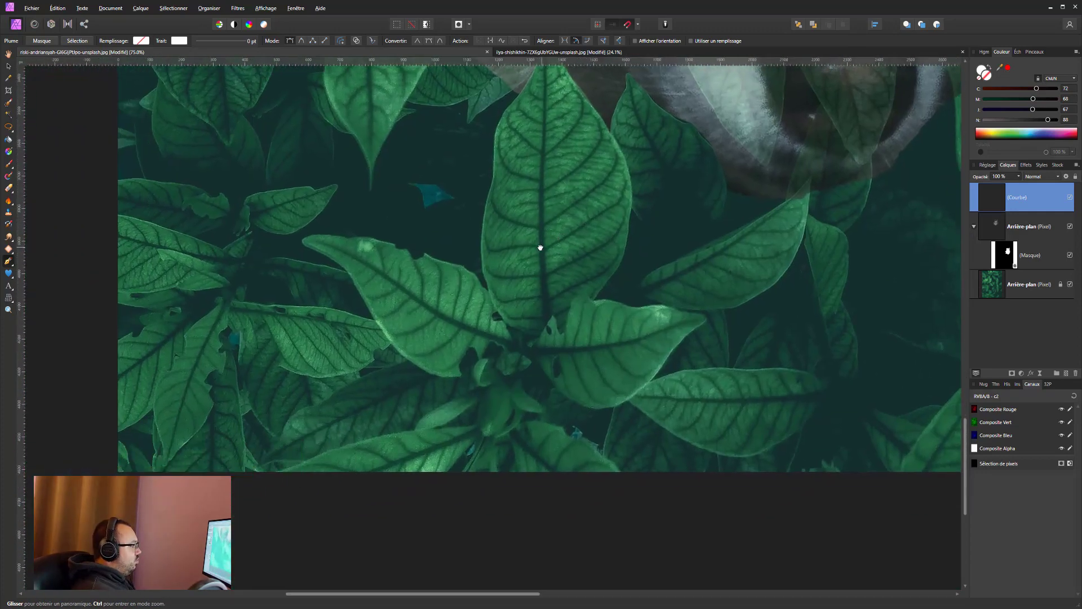
Trace around the leaf tip, upper edge and notch toward the central leaf
{"action": "left_click", "coordinate": [343, 268]}
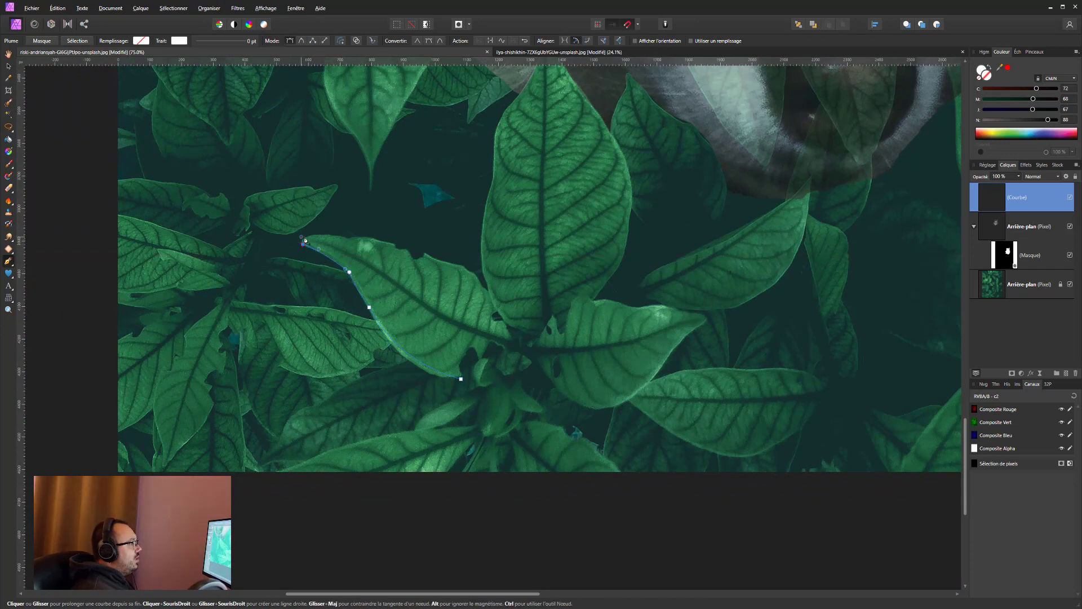
{"action": "left_click_drag", "start_coordinate": [304, 243], "coordinate": [331, 237]}
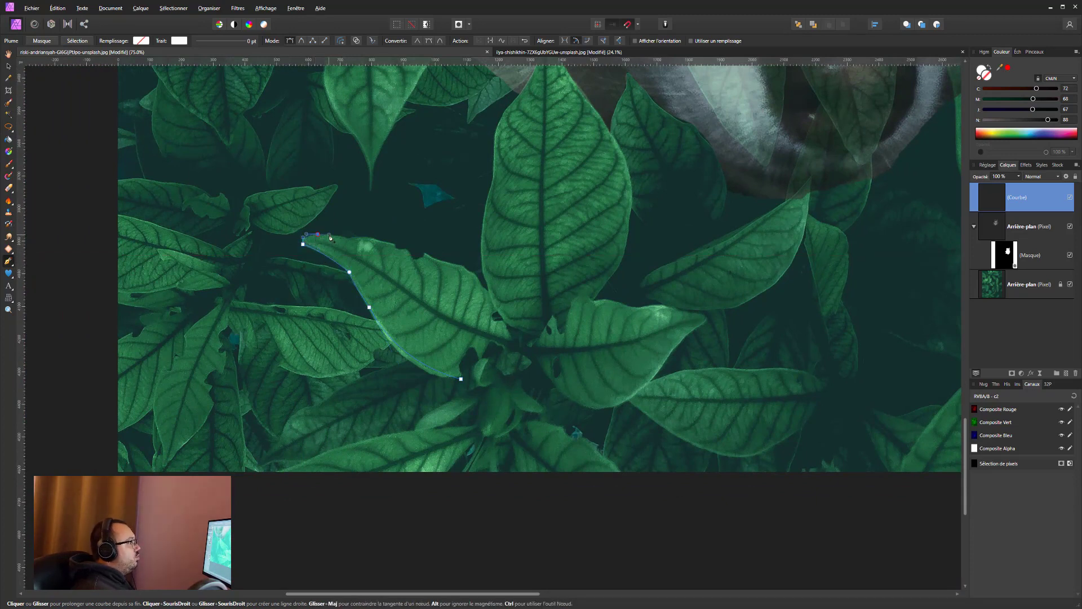
{"action": "left_click", "coordinate": [350, 240]}
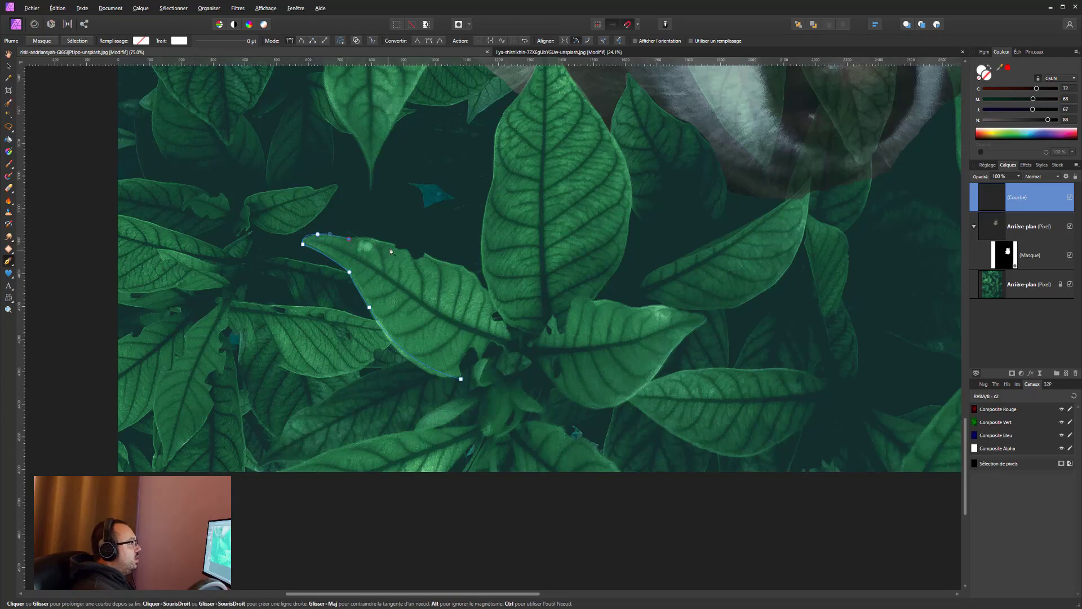
{"action": "left_click_drag", "start_coordinate": [395, 246], "coordinate": [419, 258]}
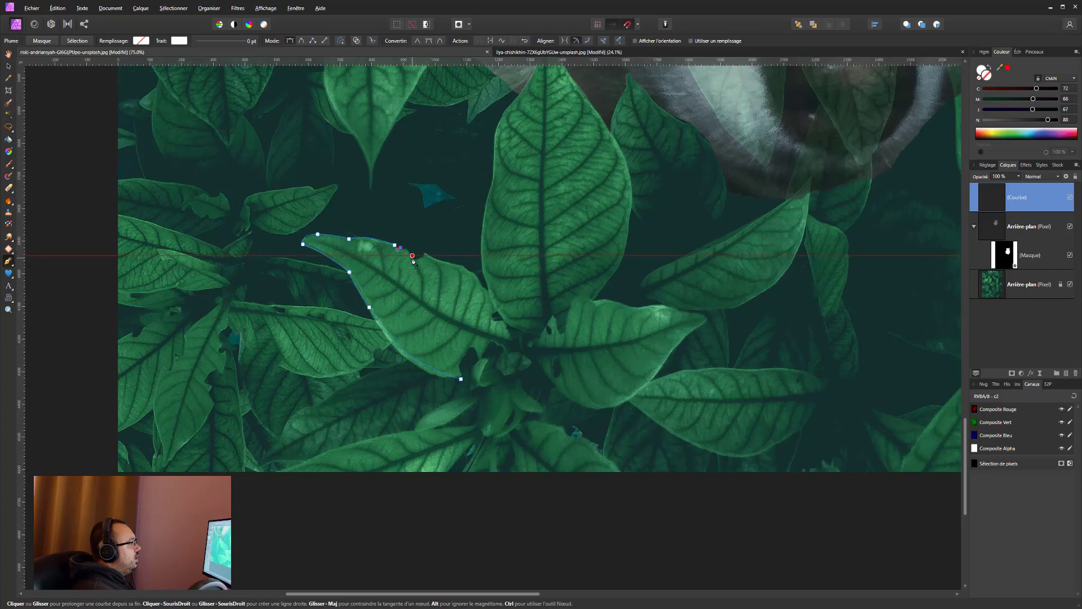
{"action": "left_click_drag", "start_coordinate": [415, 261], "coordinate": [418, 273]}
{"action": "left_click", "coordinate": [424, 258]}
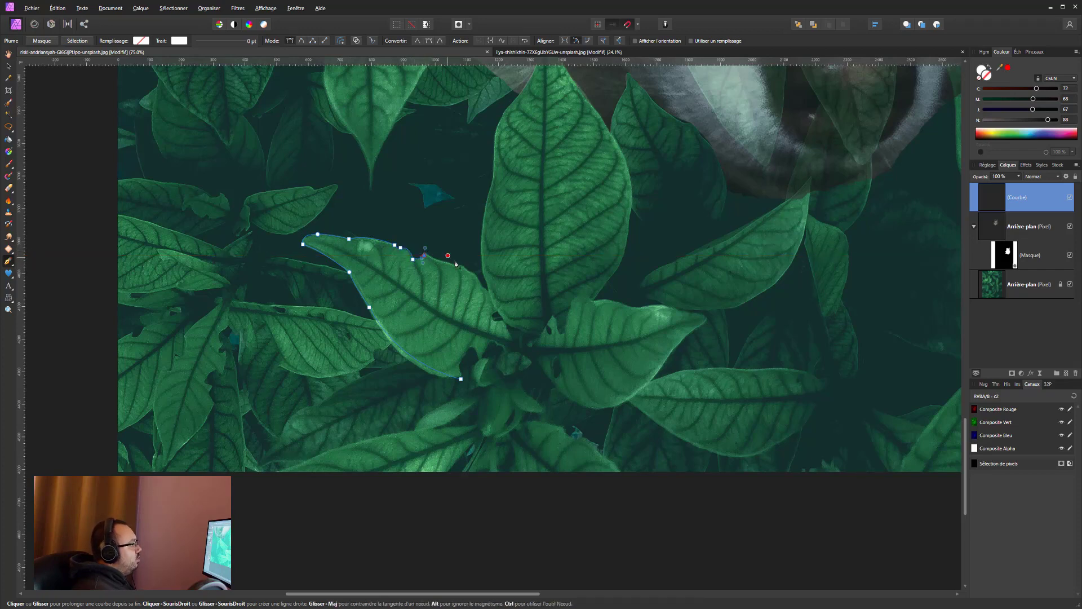
{"action": "mouse_move", "coordinate": [461, 266]}
{"action": "left_mouse_down"}
{"action": "mouse_move", "coordinate": [475, 274]}
{"action": "mouse_move", "coordinate": [438, 349]}
{"action": "left_mouse_up"}
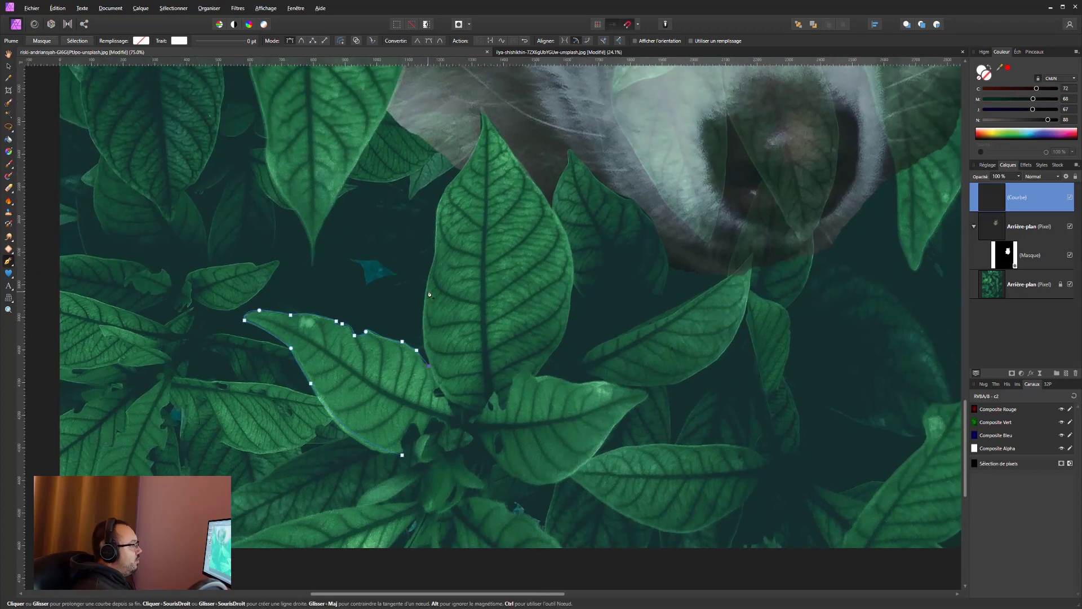
{"action": "left_click_drag", "start_coordinate": [427, 289], "coordinate": [440, 208]}
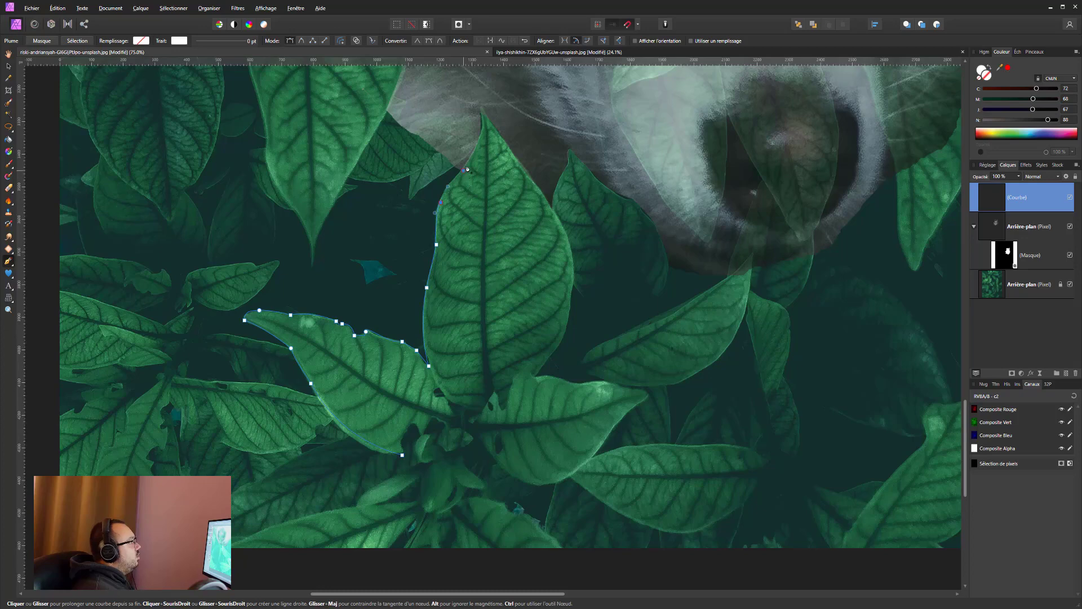
{"action": "left_click_drag", "start_coordinate": [480, 161], "coordinate": [480, 145]}
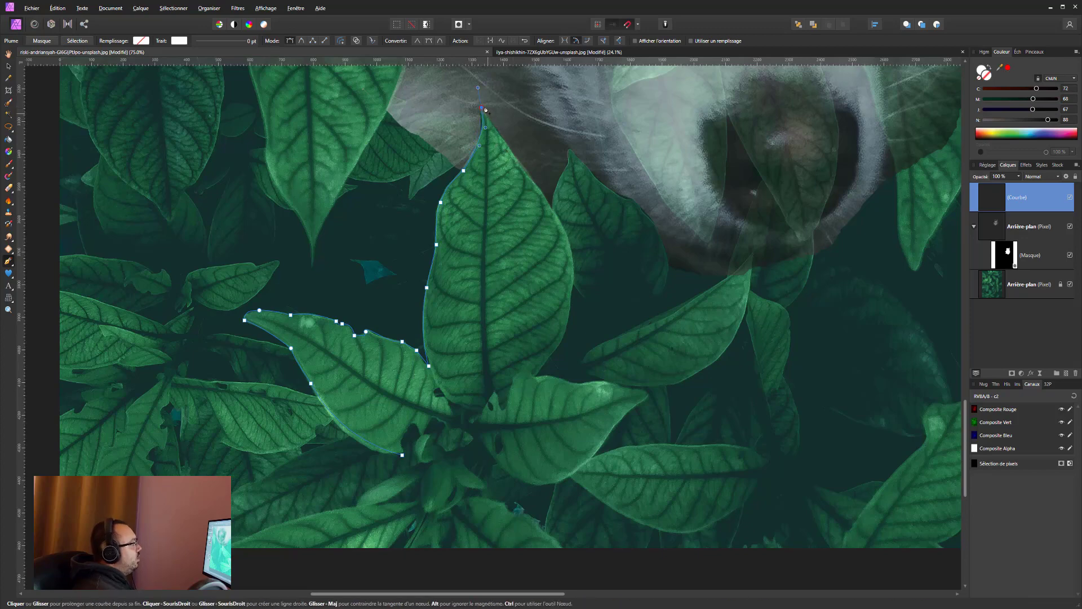
Reshape the curve at the central leaf's tip and remove its outgoing handle
{"action": "key", "text": "alt"}
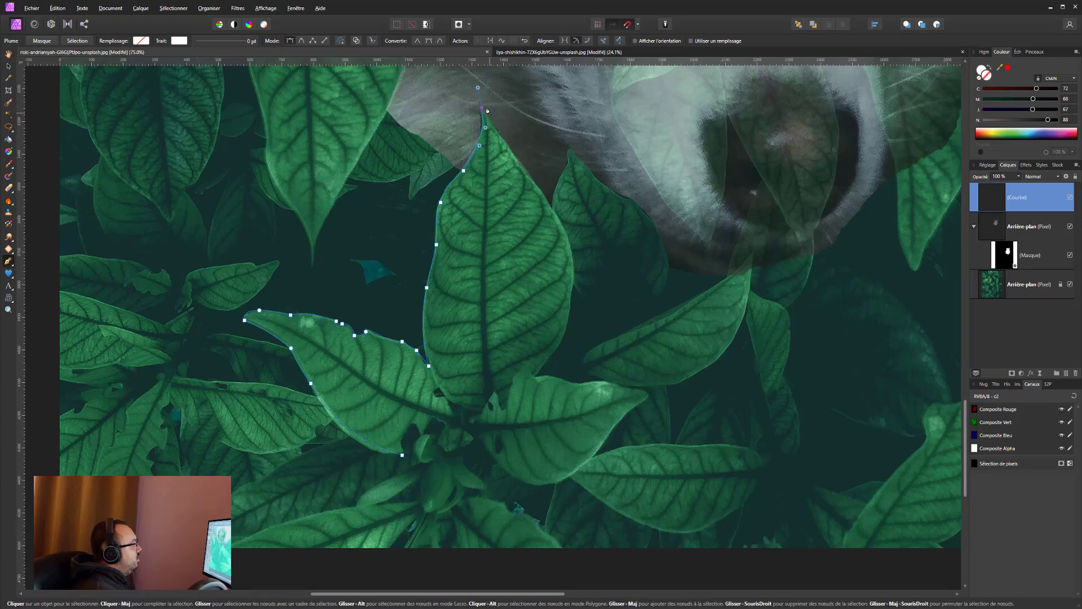
{"action": "left_click_drag", "start_coordinate": [483, 109], "coordinate": [478, 89]}
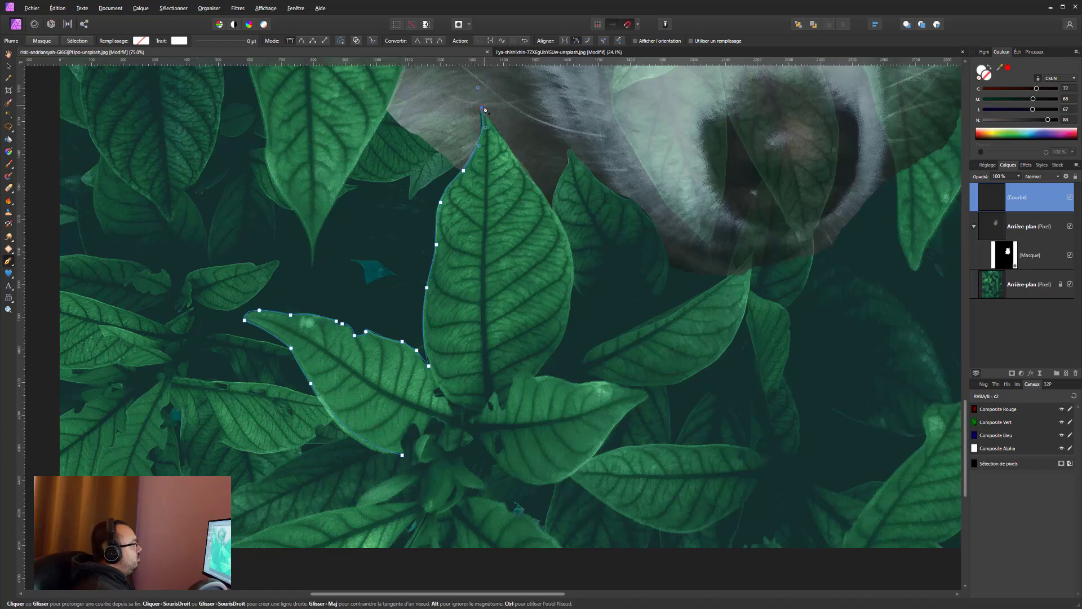
{"action": "left_click", "coordinate": [482, 108]}
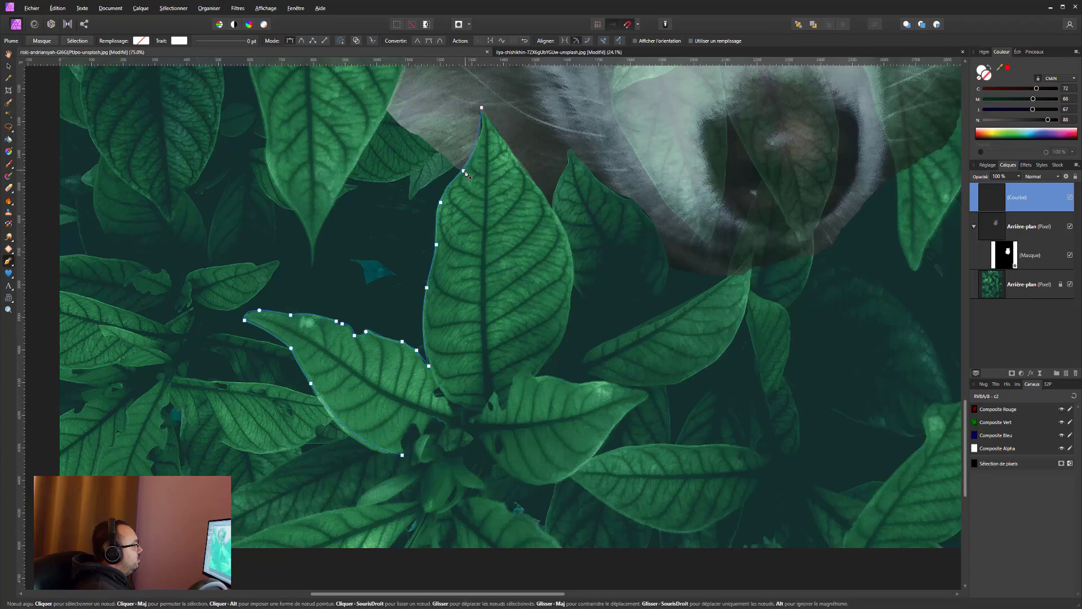
{"action": "left_click_drag", "start_coordinate": [473, 155], "coordinate": [482, 139]}
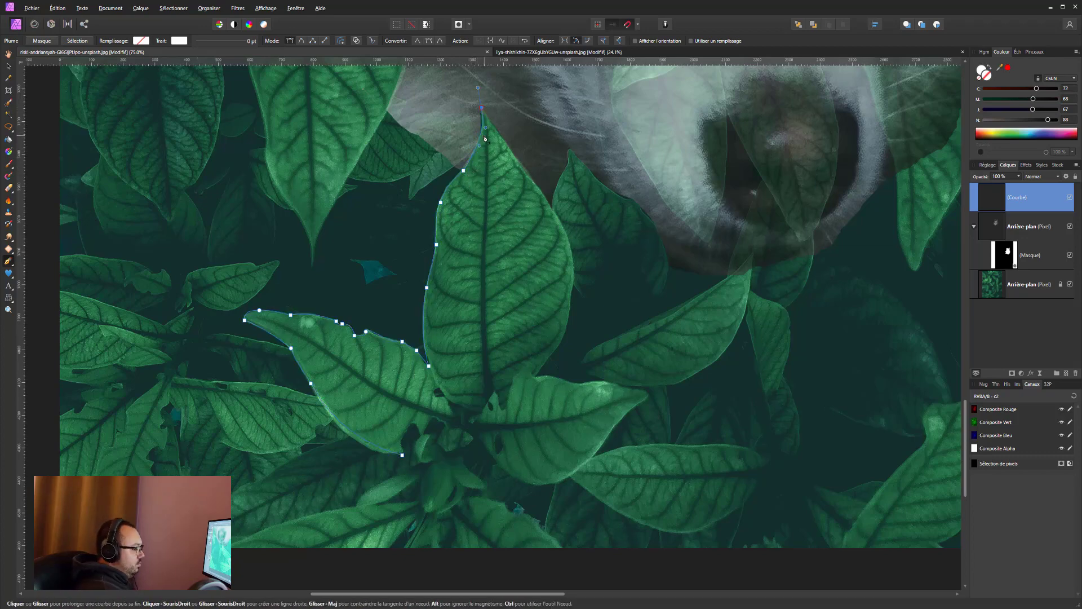
{"action": "key", "text": "alt"}
{"action": "left_click", "coordinate": [506, 142]}
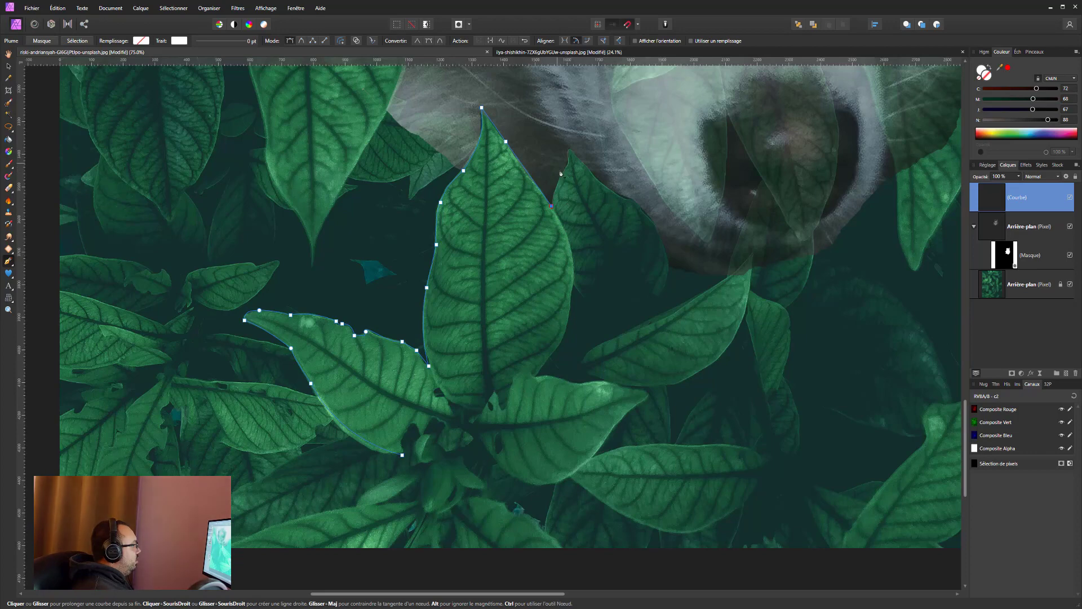
{"action": "left_click_drag", "start_coordinate": [569, 164], "coordinate": [579, 161]}
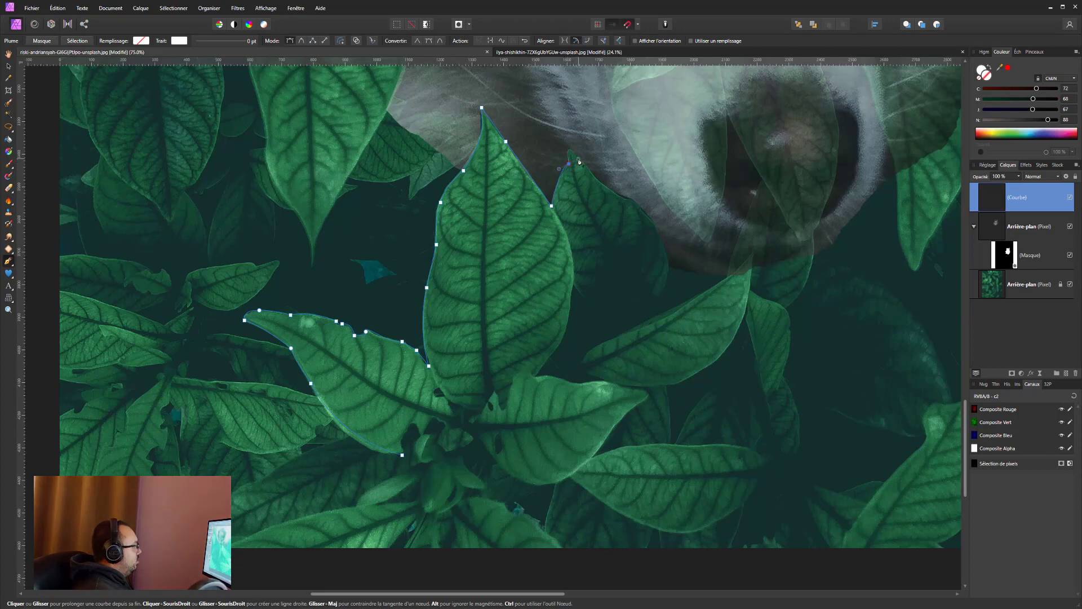
{"action": "key", "text": "ctrl+z"}
Continue the outline around the right-hand leaf back toward the cluster's base
{"action": "left_click_drag", "start_coordinate": [536, 376], "coordinate": [575, 387]}
{"action": "left_click", "coordinate": [634, 388]}
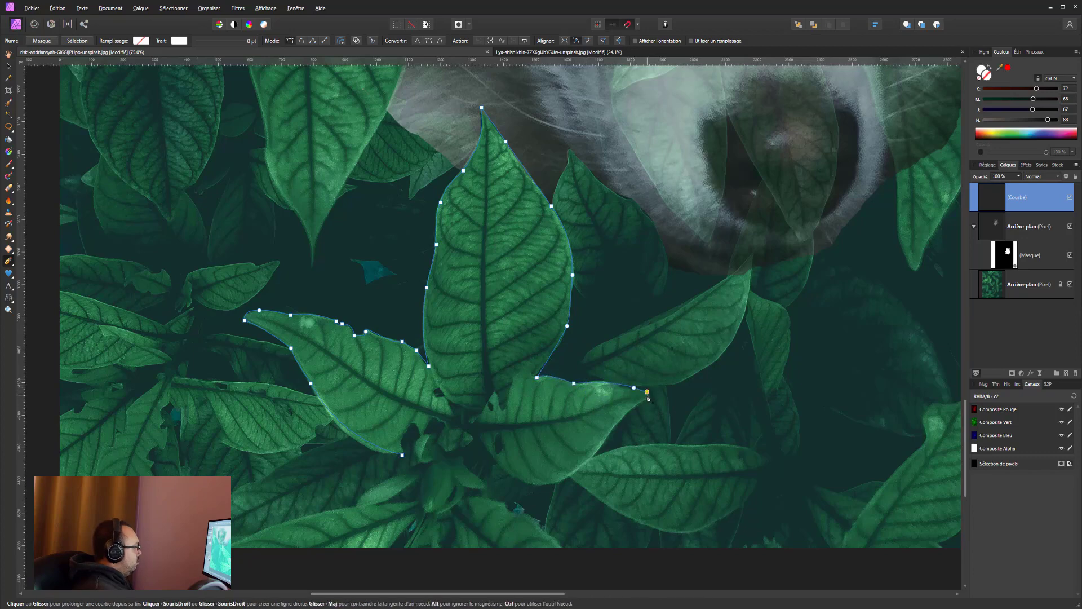
{"action": "left_click_drag", "start_coordinate": [632, 412], "coordinate": [614, 430]}
{"action": "left_click_drag", "start_coordinate": [561, 484], "coordinate": [535, 490]}
{"action": "mouse_move", "coordinate": [478, 437]}
{"action": "left_mouse_down"}
{"action": "mouse_move", "coordinate": [458, 431]}
{"action": "mouse_move", "coordinate": [454, 455]}
{"action": "left_mouse_up"}
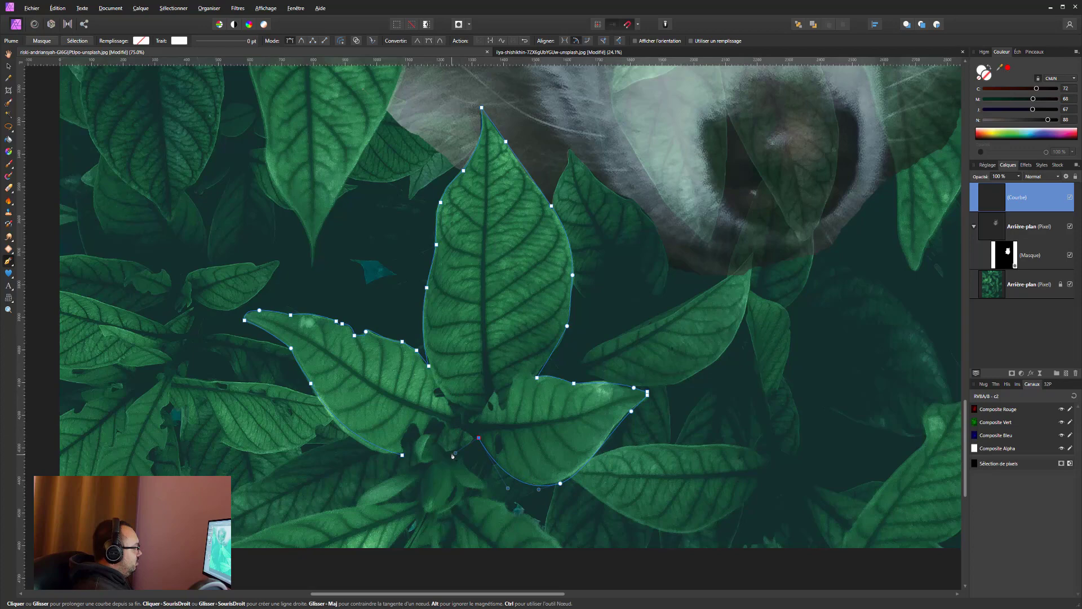
Close the traced leaf outline and convert it into a selection
{"action": "left_click", "coordinate": [402, 455]}
{"action": "right_click", "coordinate": [421, 433]}
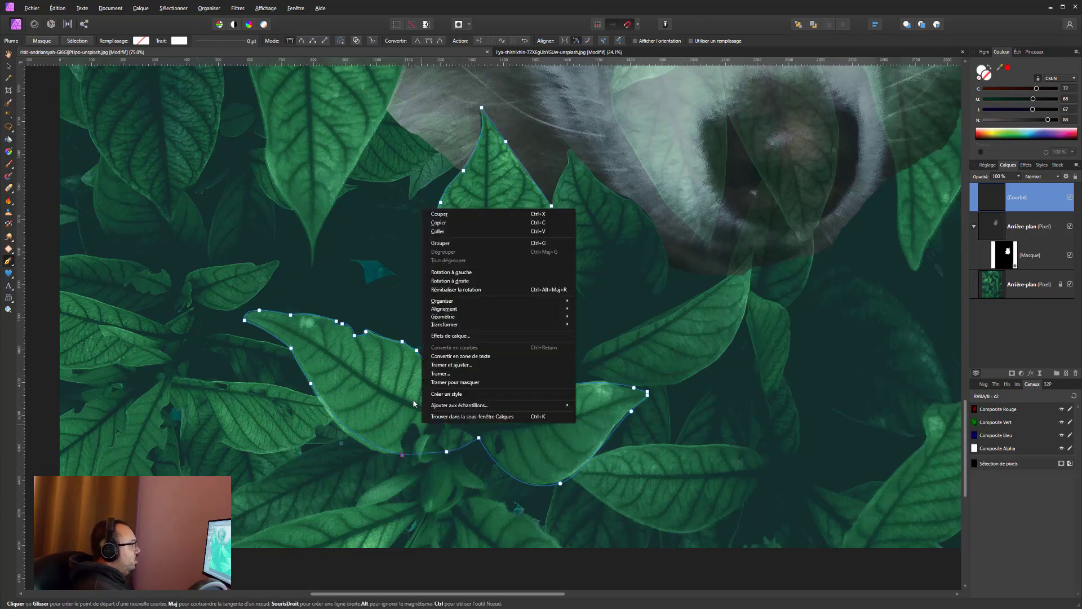
{"action": "left_click", "coordinate": [507, 381]}
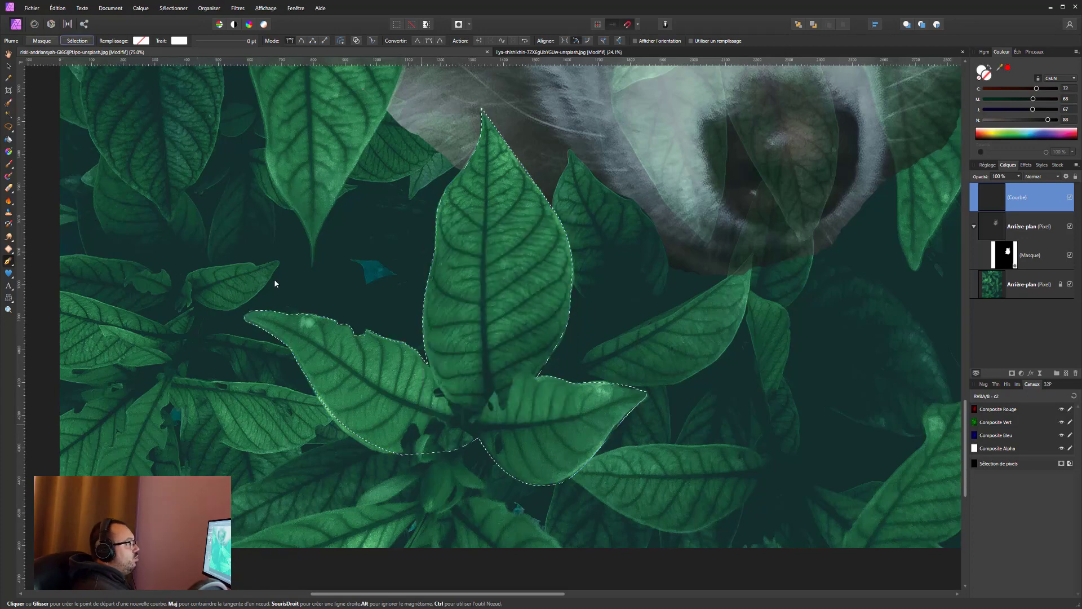
Copy the selected leaves from the foliage layer onto a new layer
{"action": "left_click", "coordinate": [812, 282], "text": "ctrl"}
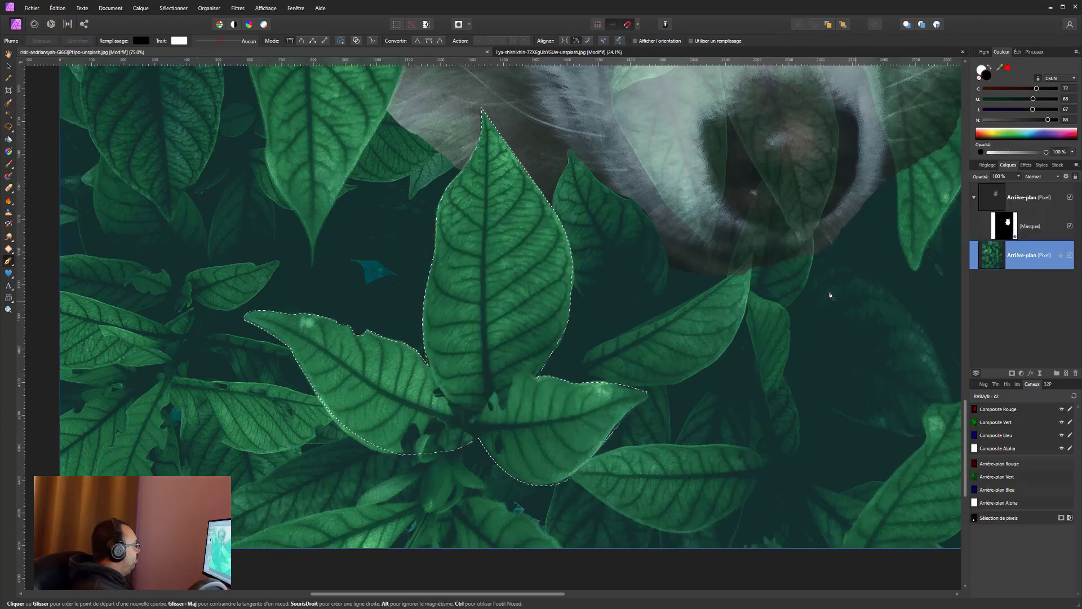
{"action": "key", "text": "ctrl+j"}
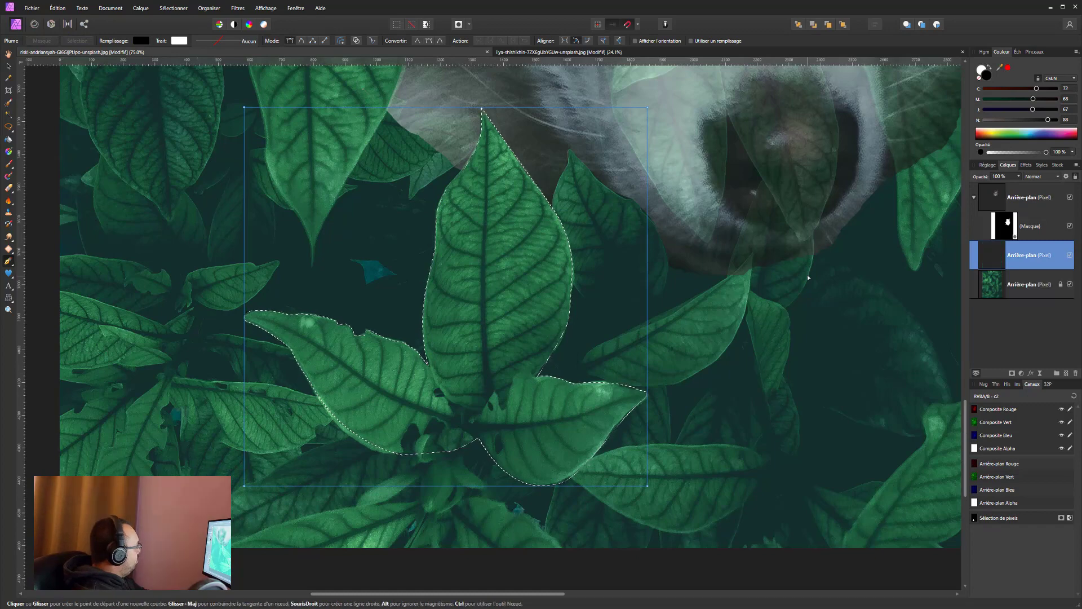
{"action": "key", "text": "ctrl+minus"}
{"action": "key", "text": "ctrl+minus"}
{"action": "scroll", "coordinate": [640, 298], "scroll_direction": "up", "scroll_amount": 3}
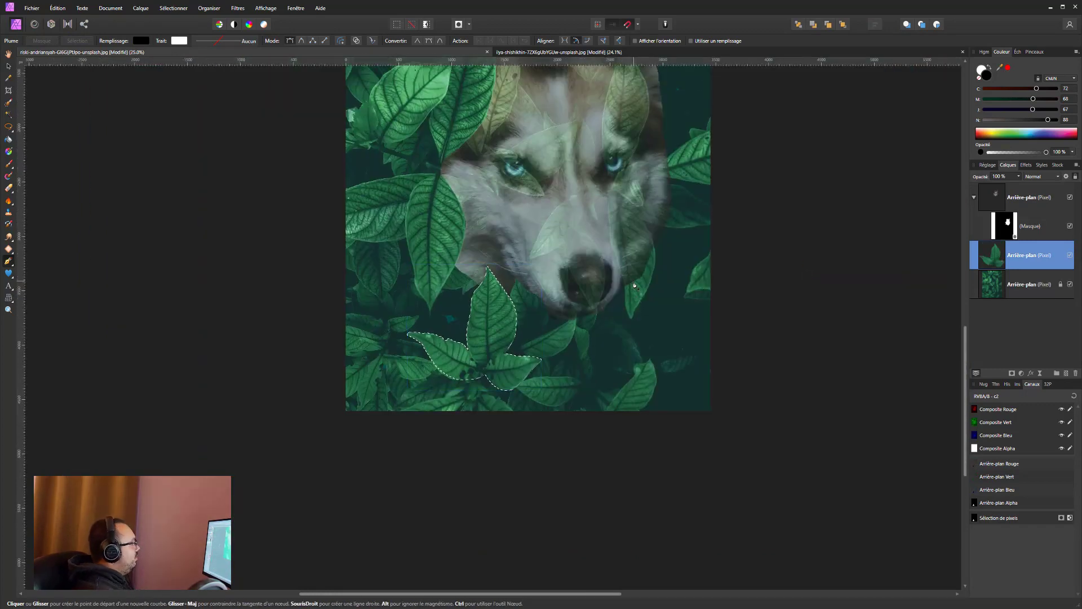
{"action": "scroll", "coordinate": [395, 243], "scroll_direction": "up", "scroll_amount": 2}
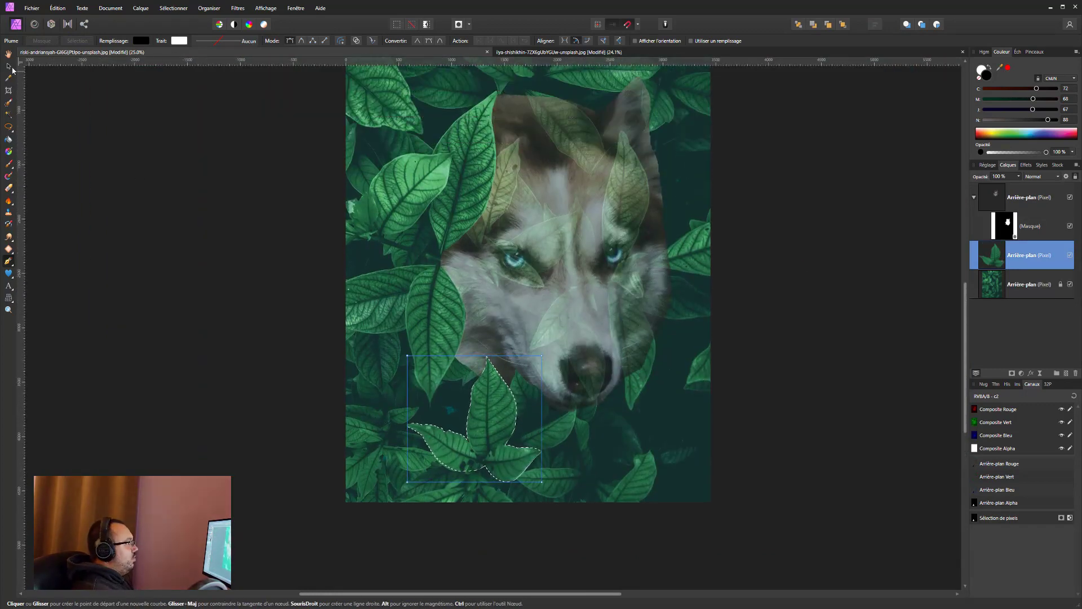
Move the leaf copy up and right over the muzzle and stack it above the husky
{"action": "key", "text": "v"}
{"action": "left_click_drag", "start_coordinate": [475, 443], "coordinate": [596, 400]}
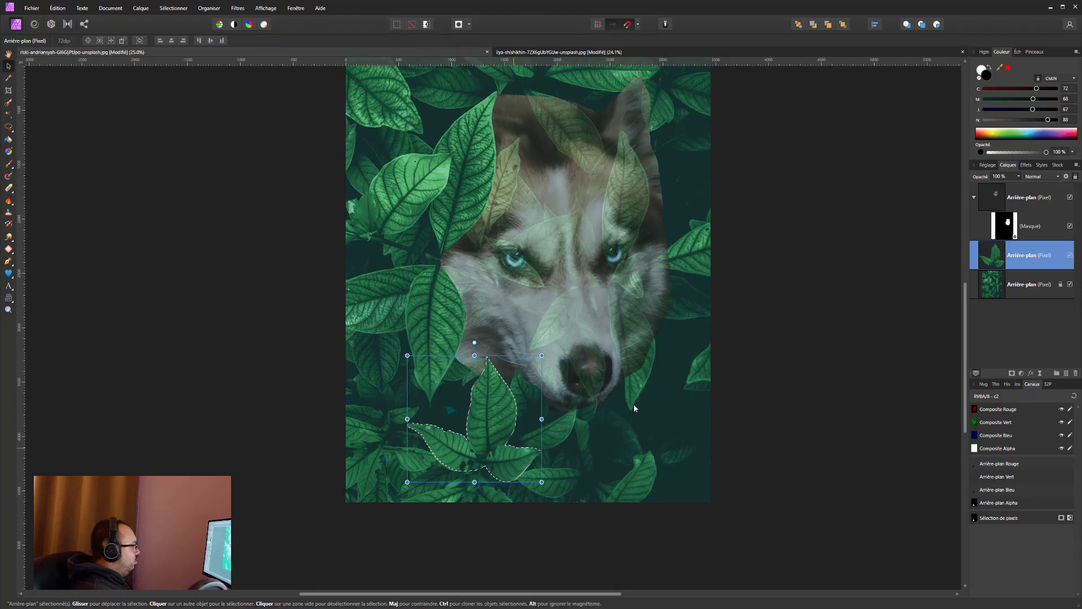
{"action": "key", "text": "ctrl+d"}
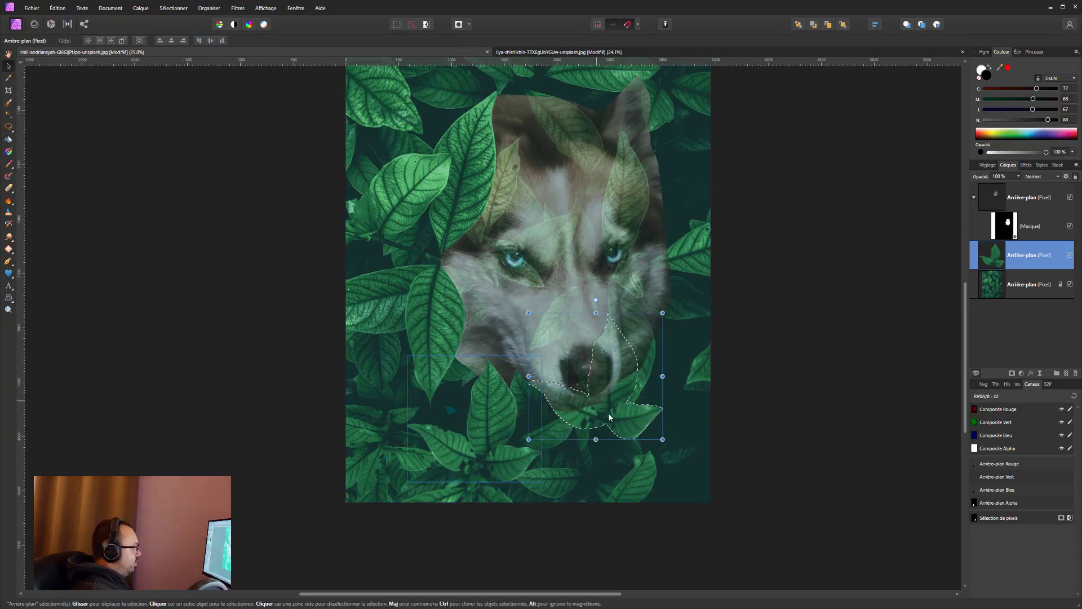
{"action": "left_click_drag", "start_coordinate": [613, 416], "coordinate": [660, 411]}
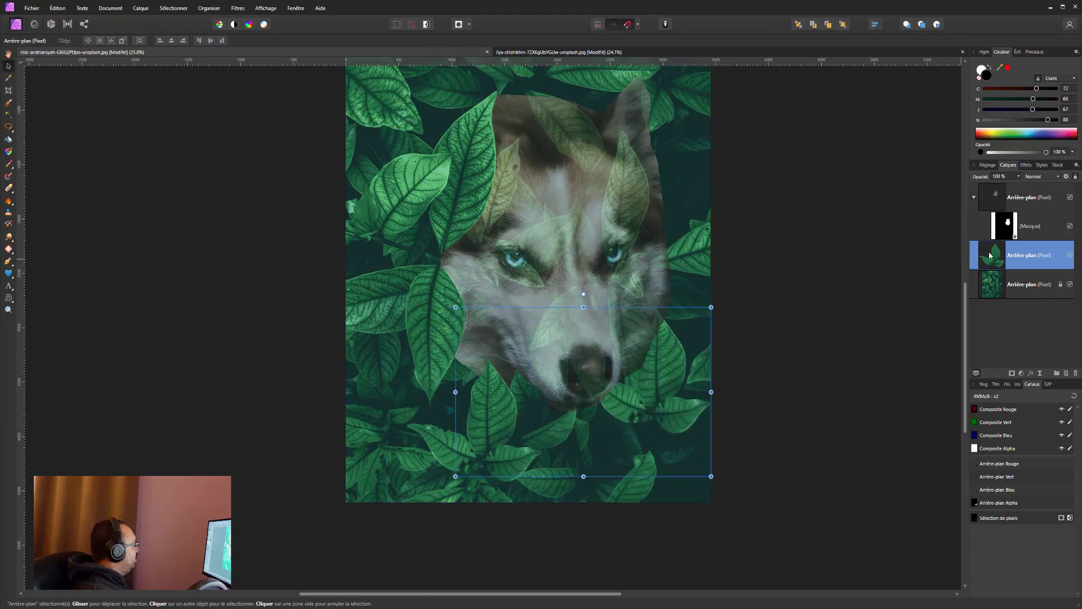
{"action": "left_click_drag", "start_coordinate": [1003, 181], "coordinate": [1004, 183]}
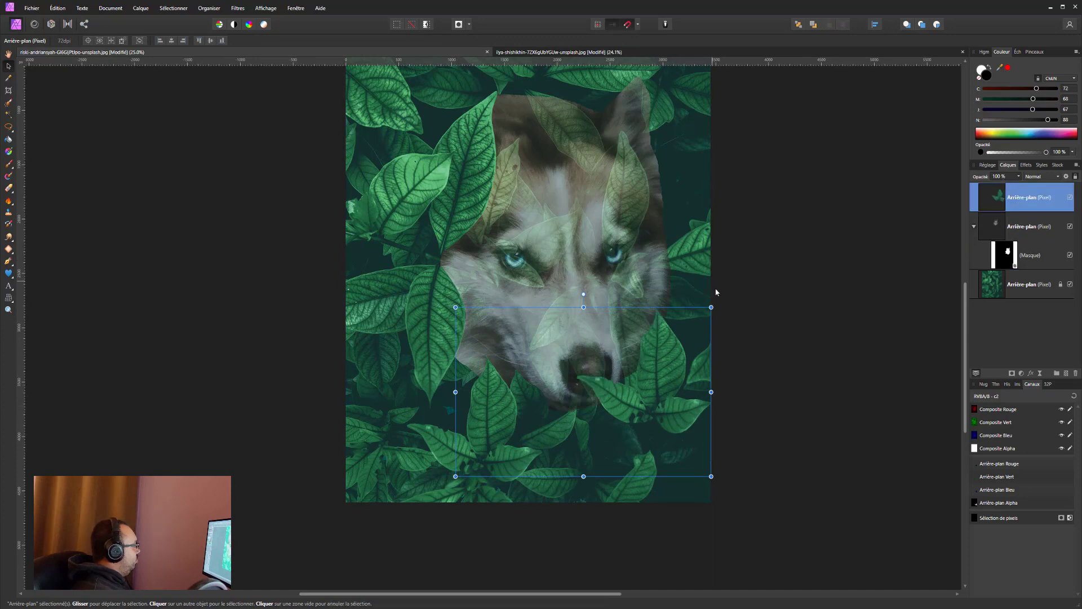
Restore the husky layer to 100% opacity
{"action": "left_click", "coordinate": [1027, 226]}
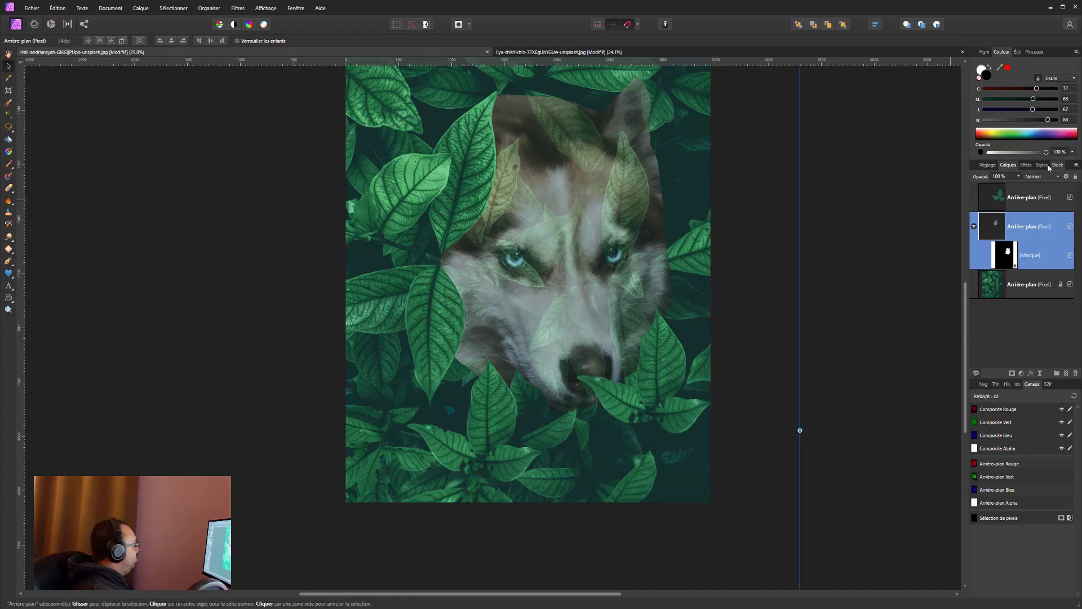
{"action": "left_click", "coordinate": [1007, 260]}
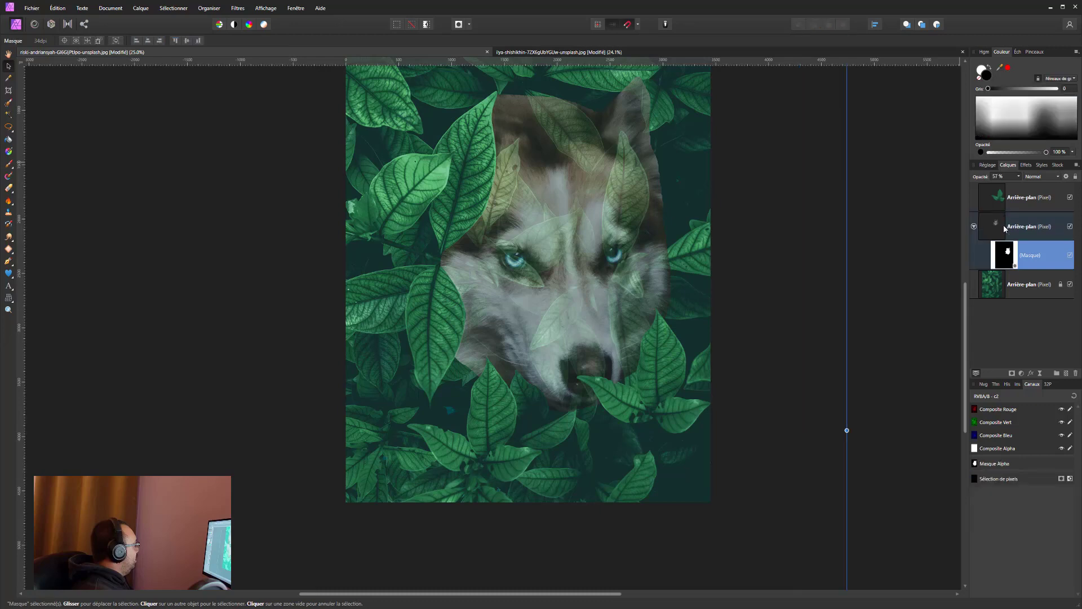
{"action": "left_click_drag", "start_coordinate": [1019, 179], "coordinate": [1077, 183]}
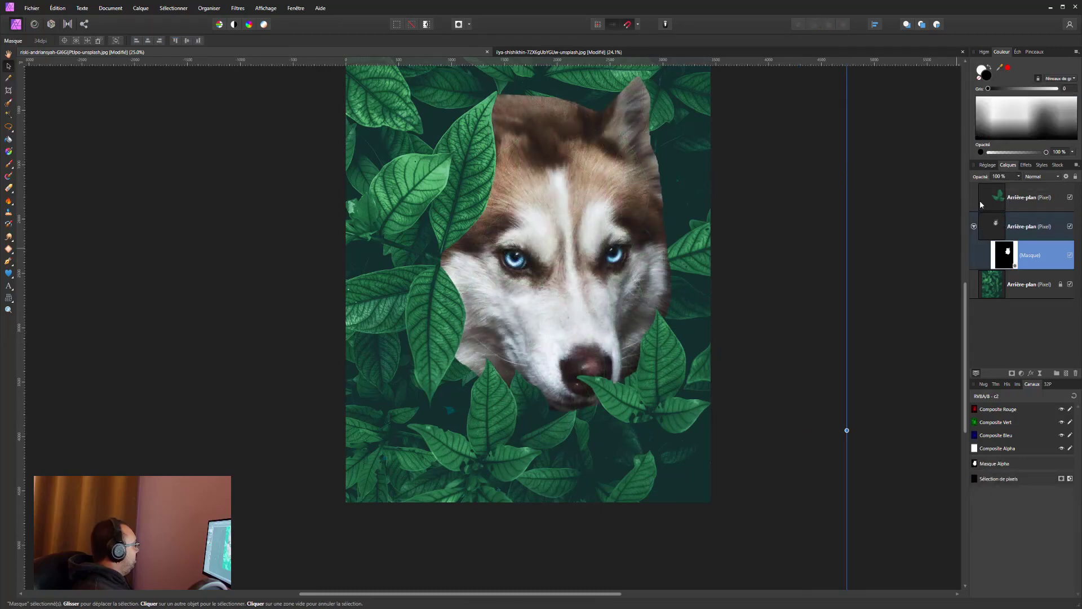
Rotate, shrink and position the copied leaves beneath the husky's muzzle
{"action": "left_click", "coordinate": [998, 201]}
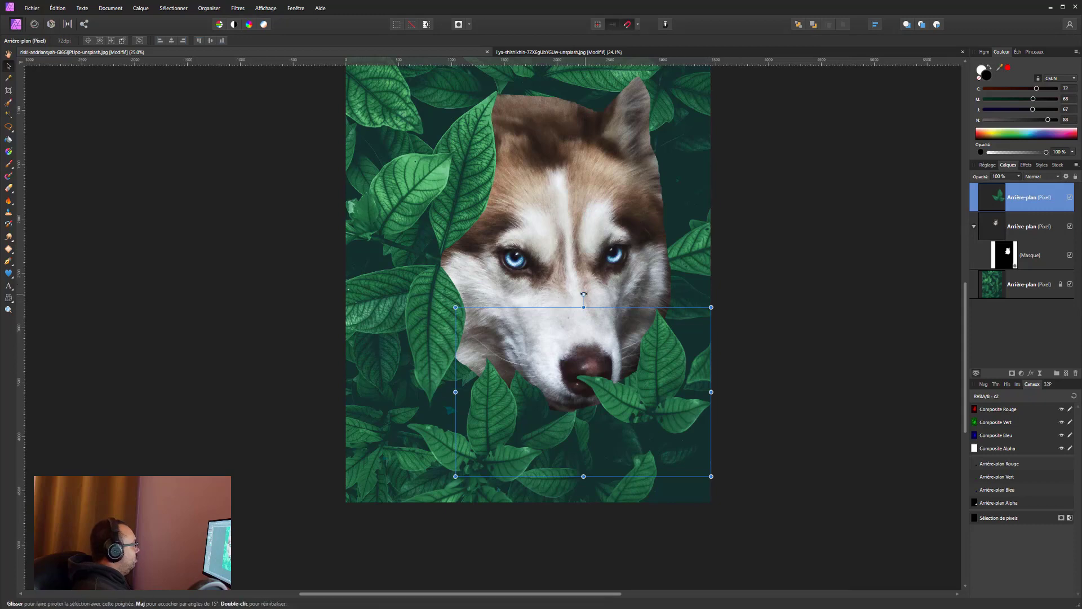
{"action": "mouse_move", "coordinate": [584, 295]}
{"action": "left_mouse_down"}
{"action": "mouse_move", "coordinate": [576, 463]}
{"action": "mouse_move", "coordinate": [659, 490]}
{"action": "left_mouse_up"}
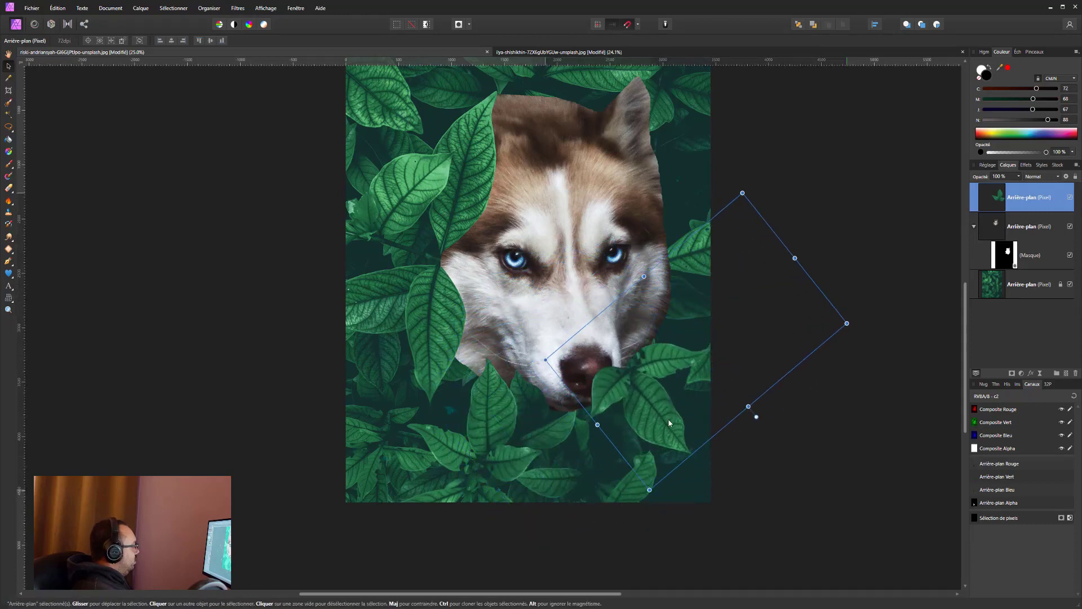
{"action": "left_click_drag", "start_coordinate": [659, 490], "coordinate": [646, 457]}
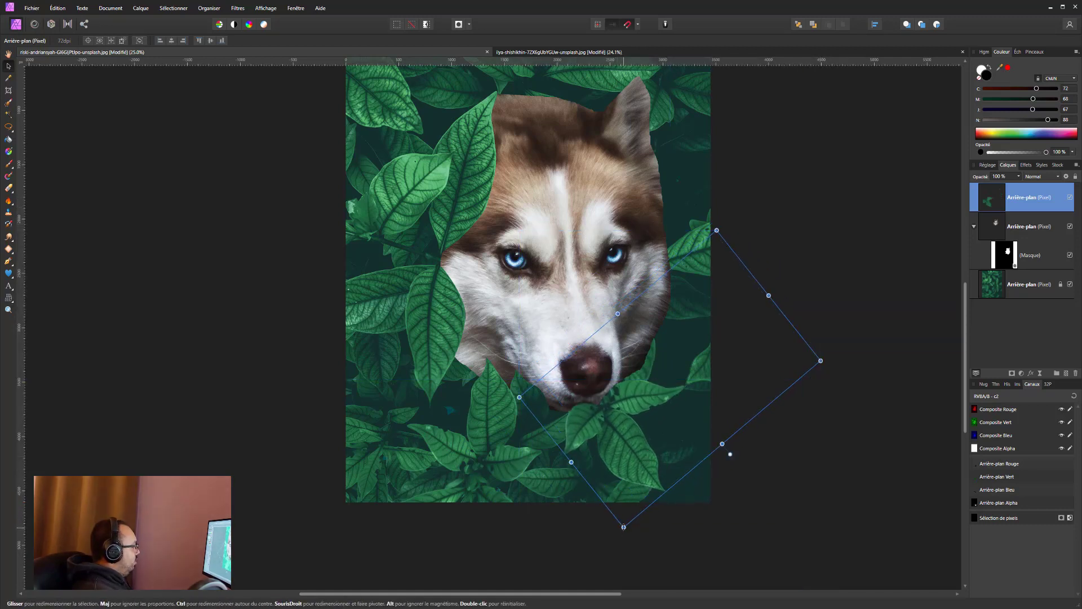
{"action": "left_click_drag", "start_coordinate": [624, 527], "coordinate": [626, 517]}
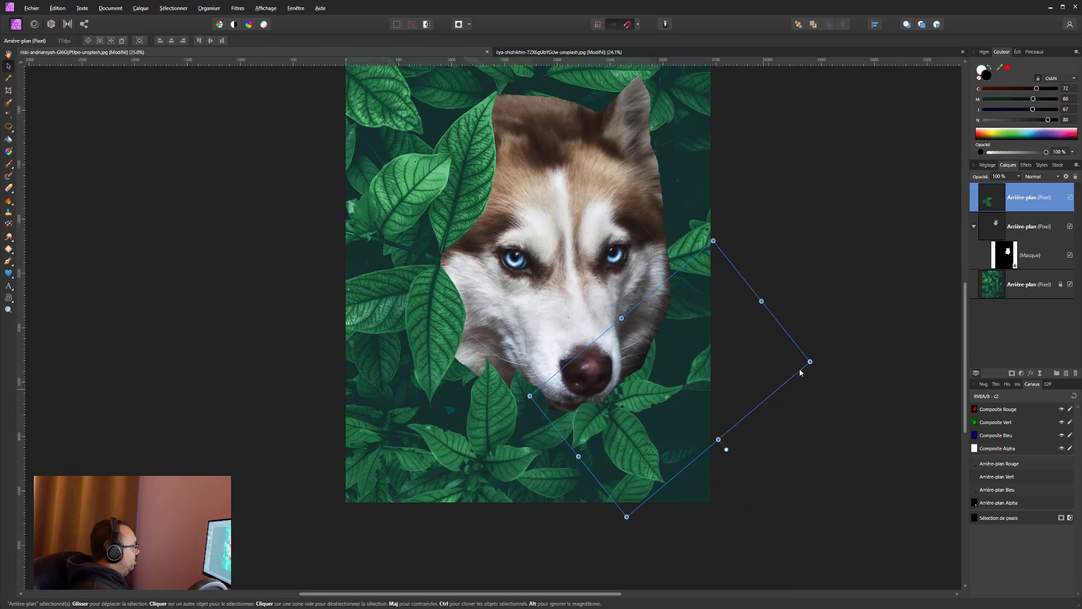
{"action": "mouse_move", "coordinate": [811, 361]}
{"action": "left_mouse_down"}
{"action": "mouse_move", "coordinate": [732, 418]}
{"action": "mouse_move", "coordinate": [779, 333]}
{"action": "left_mouse_up"}
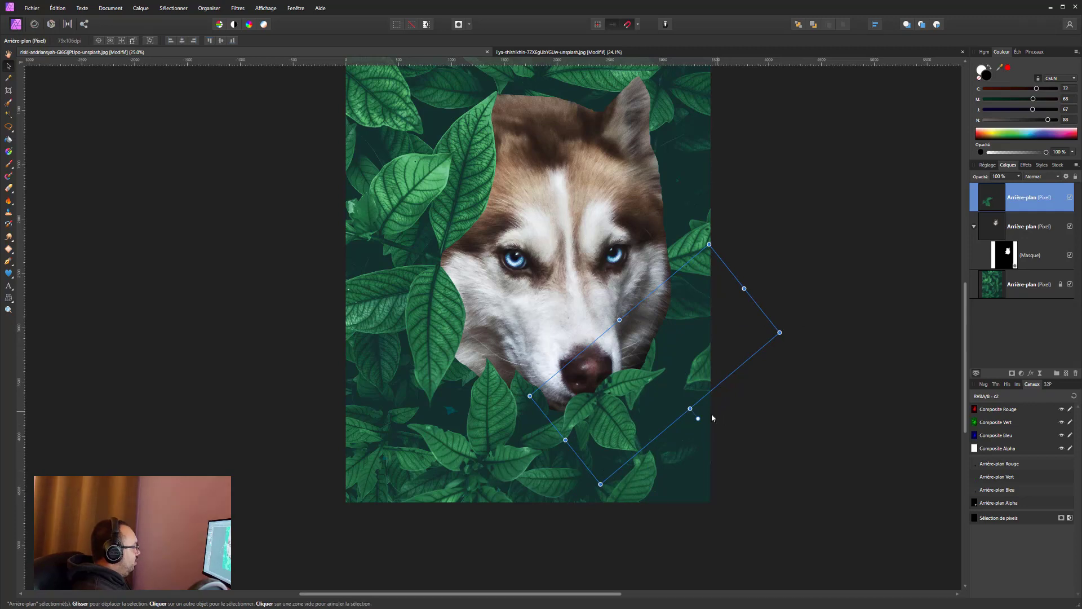
{"action": "left_click_drag", "start_coordinate": [698, 418], "coordinate": [705, 418]}
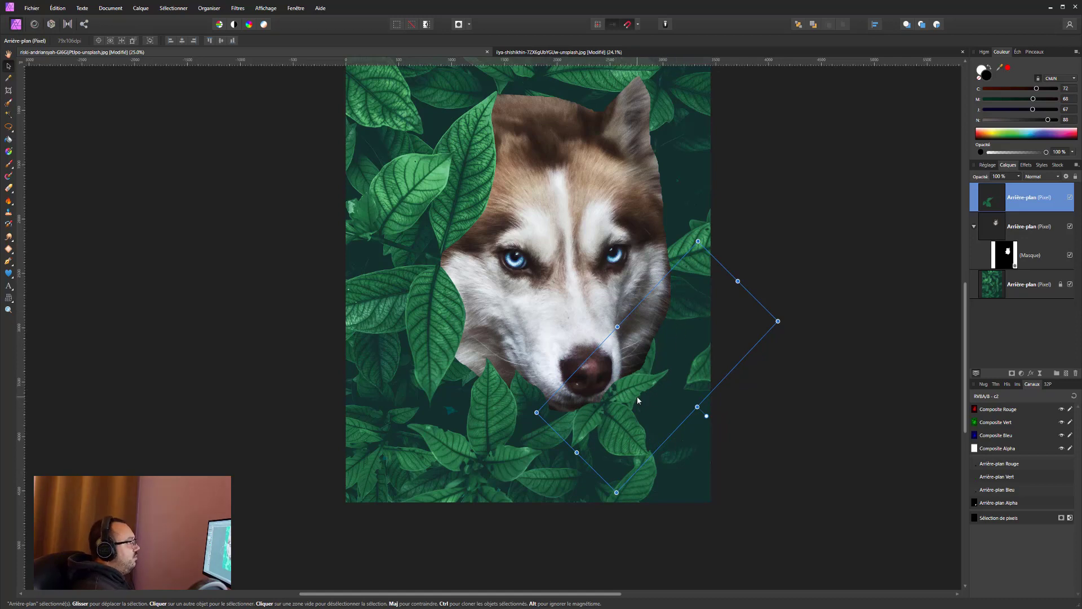
{"action": "scroll", "coordinate": [637, 397], "scroll_direction": "down", "scroll_amount": 1}
{"action": "scroll", "coordinate": [634, 382], "scroll_direction": "up", "scroll_amount": 3}
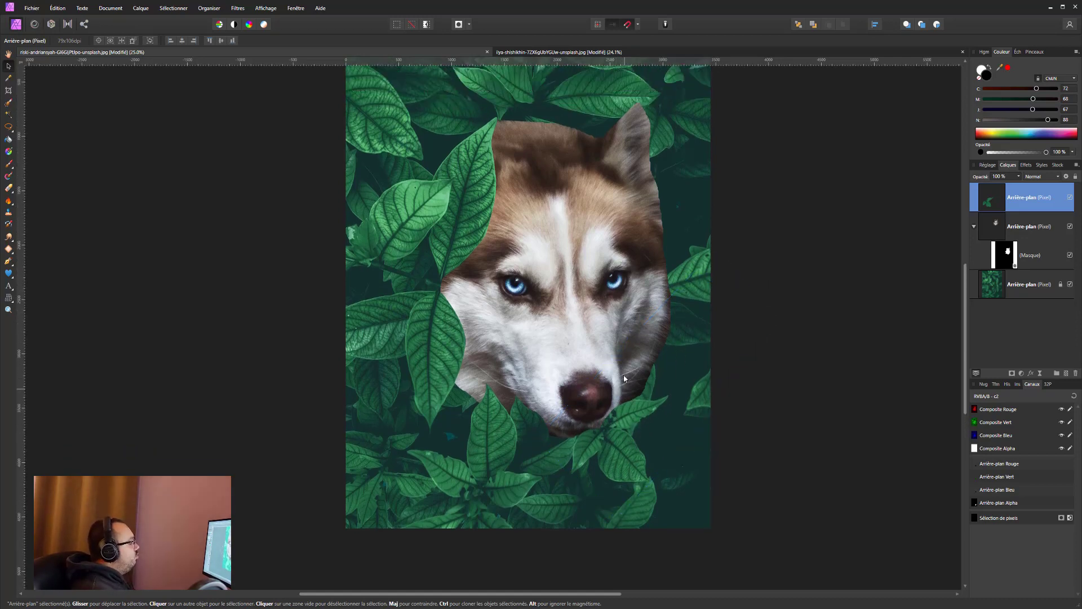
{"action": "scroll", "coordinate": [649, 355], "scroll_direction": "up", "scroll_amount": 3}
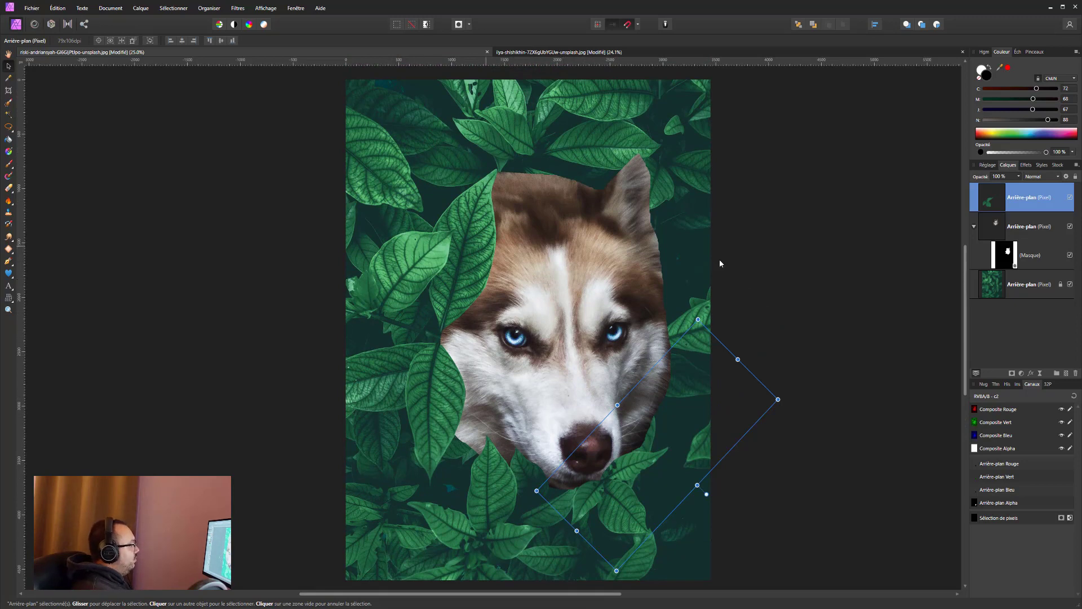
{"action": "left_click", "coordinate": [1020, 284]}
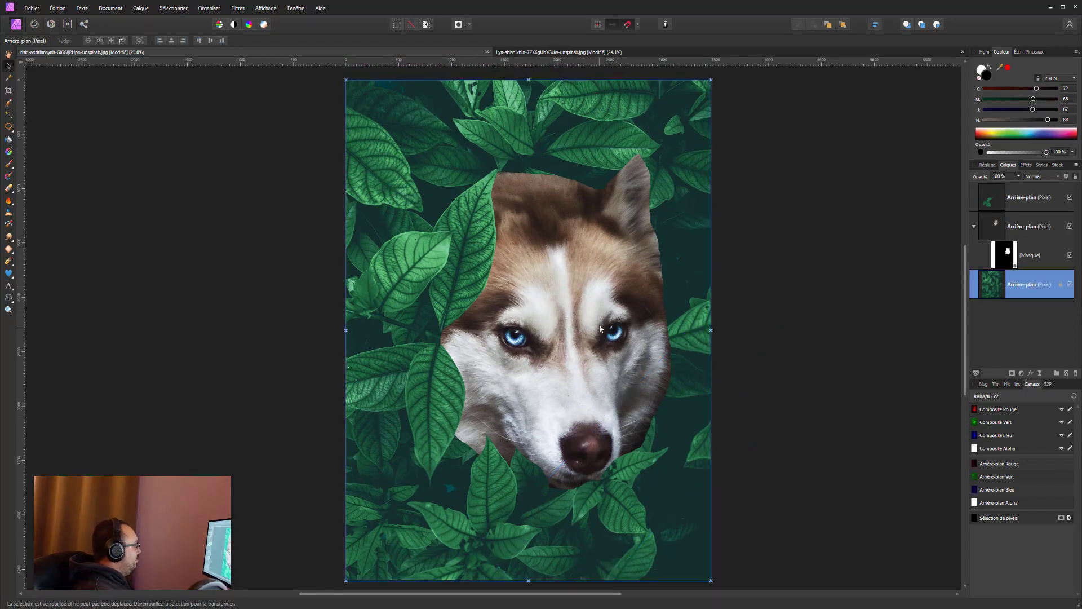
Set the husky pixel layer's Opacity to 60%
{"action": "scroll", "coordinate": [588, 240], "scroll_direction": "up", "scroll_amount": 2}
{"action": "scroll", "coordinate": [643, 134], "scroll_direction": "up", "scroll_amount": 2}
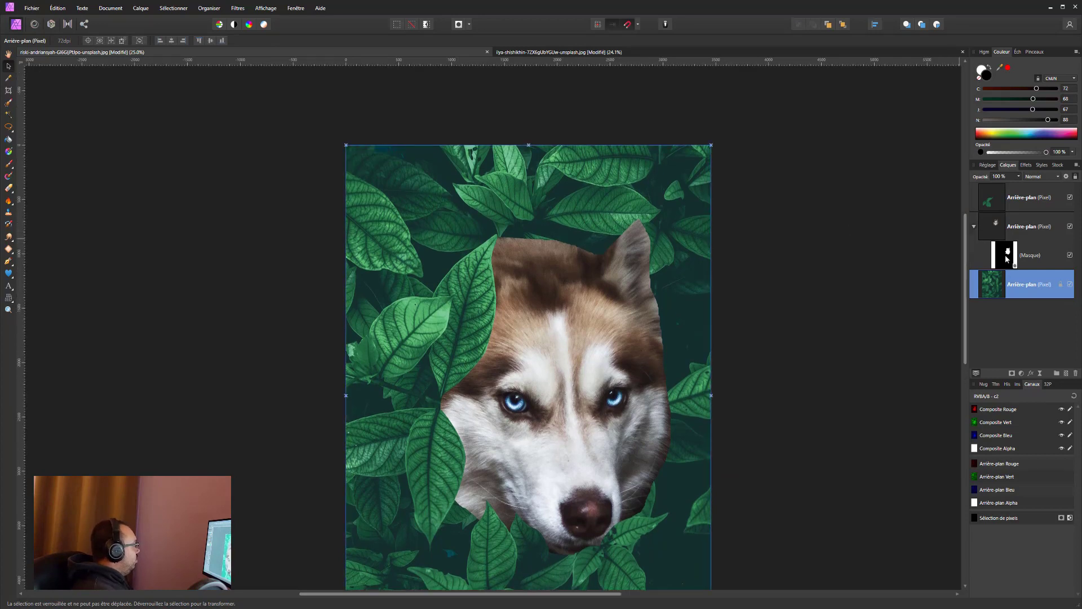
{"action": "left_click", "coordinate": [1007, 256]}
{"action": "left_click", "coordinate": [1001, 223]}
{"action": "left_click", "coordinate": [1019, 176]}
{"action": "left_click_drag", "start_coordinate": [1021, 186], "coordinate": [996, 187]}
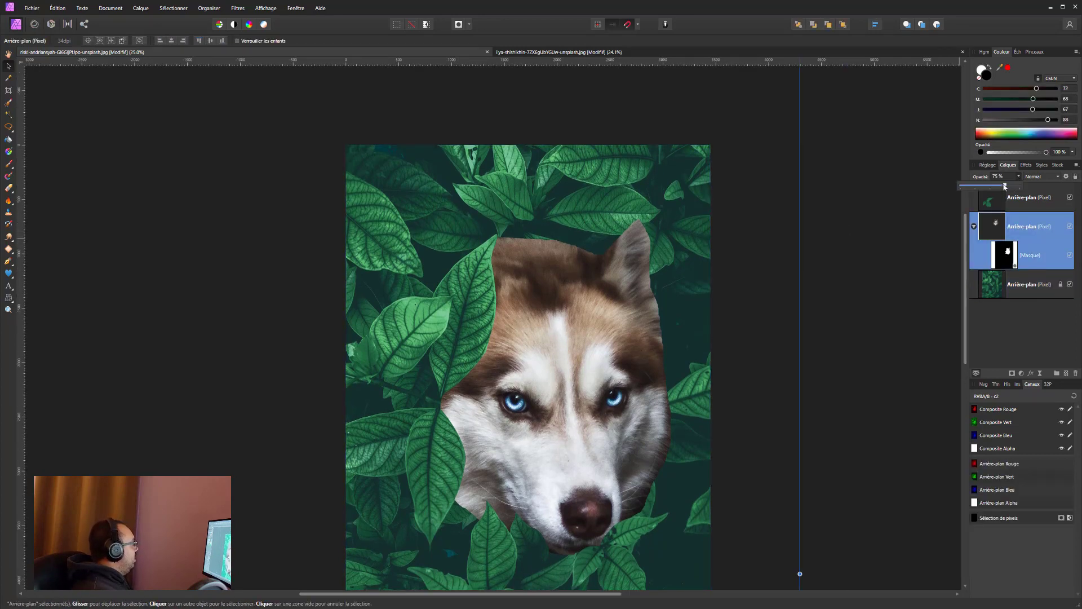
{"action": "scroll", "coordinate": [675, 293], "scroll_direction": "up", "scroll_amount": 4}
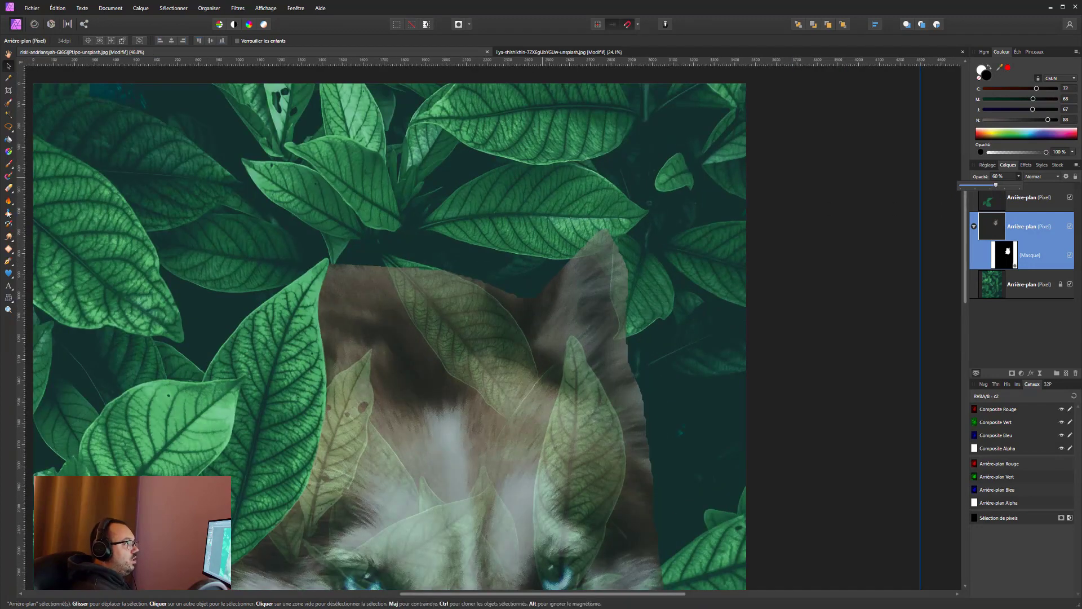
{"action": "left_click", "coordinate": [8, 261]}
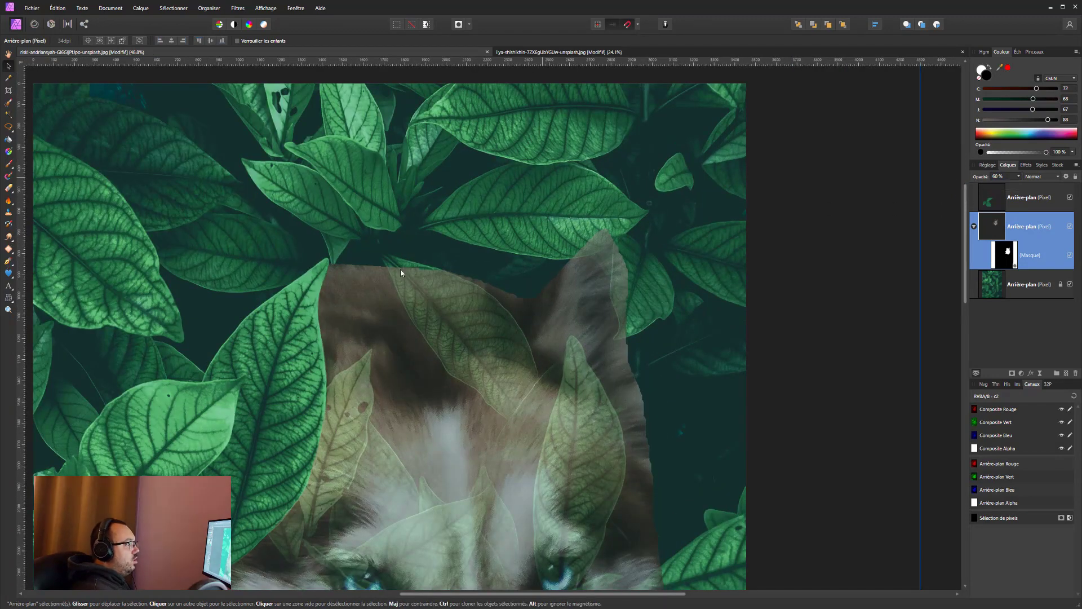
Trace a closed pen path around the leaf crossing the husky's right ear
{"action": "left_click", "coordinate": [558, 260]}
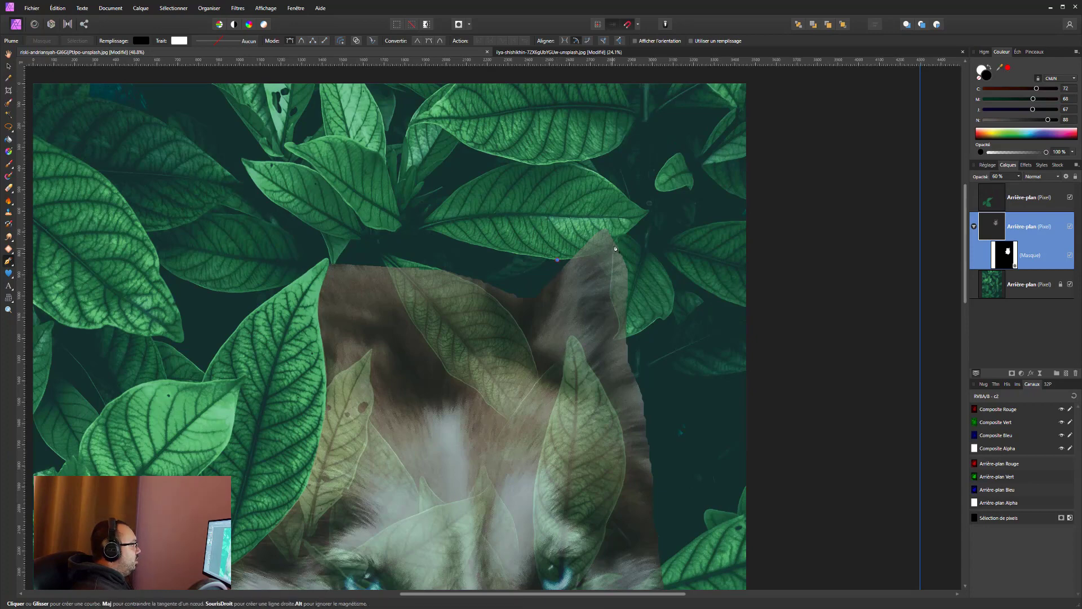
{"action": "left_click", "coordinate": [588, 258]}
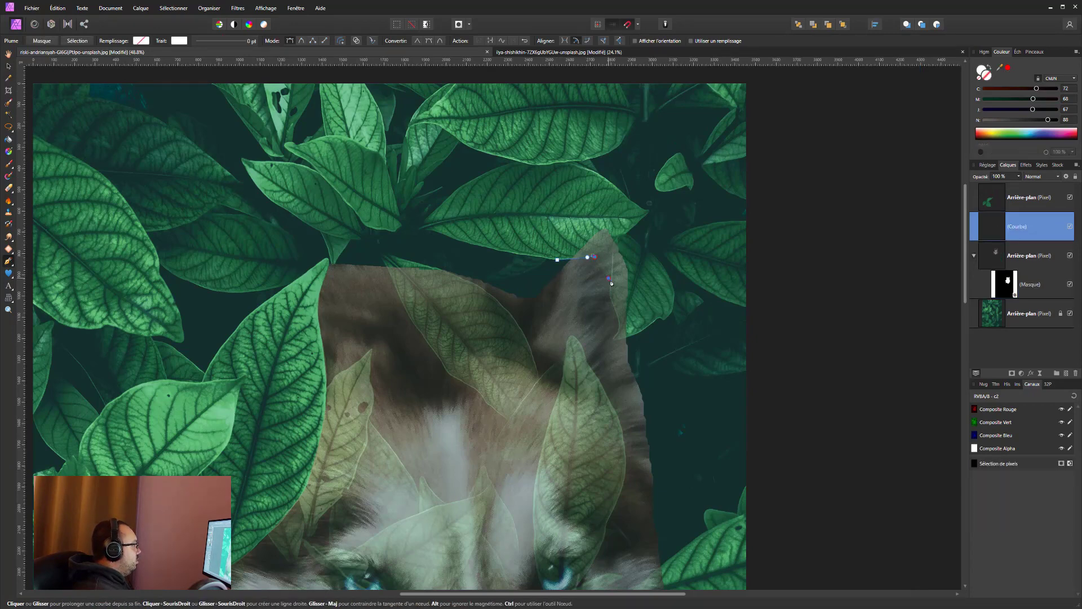
{"action": "left_click", "coordinate": [610, 278]}
{"action": "left_click_drag", "start_coordinate": [619, 333], "coordinate": [614, 343]}
{"action": "key", "text": "ctrl+z"}
{"action": "key", "text": "ctrl+z"}
{"action": "left_click_drag", "start_coordinate": [618, 334], "coordinate": [620, 334]}
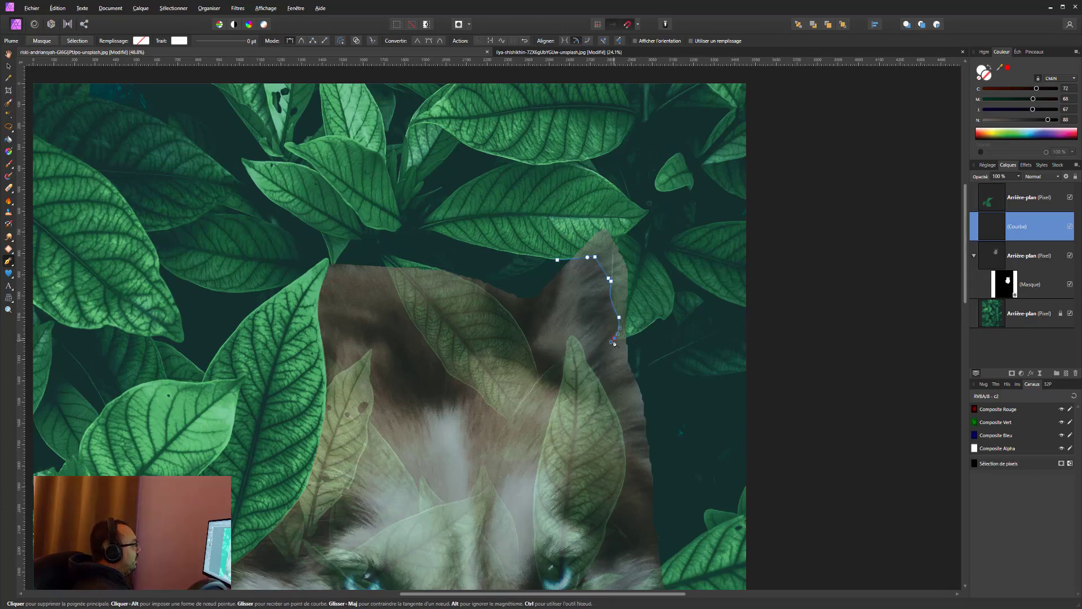
{"action": "left_click", "coordinate": [614, 340]}
{"action": "left_click_drag", "start_coordinate": [642, 333], "coordinate": [651, 329]}
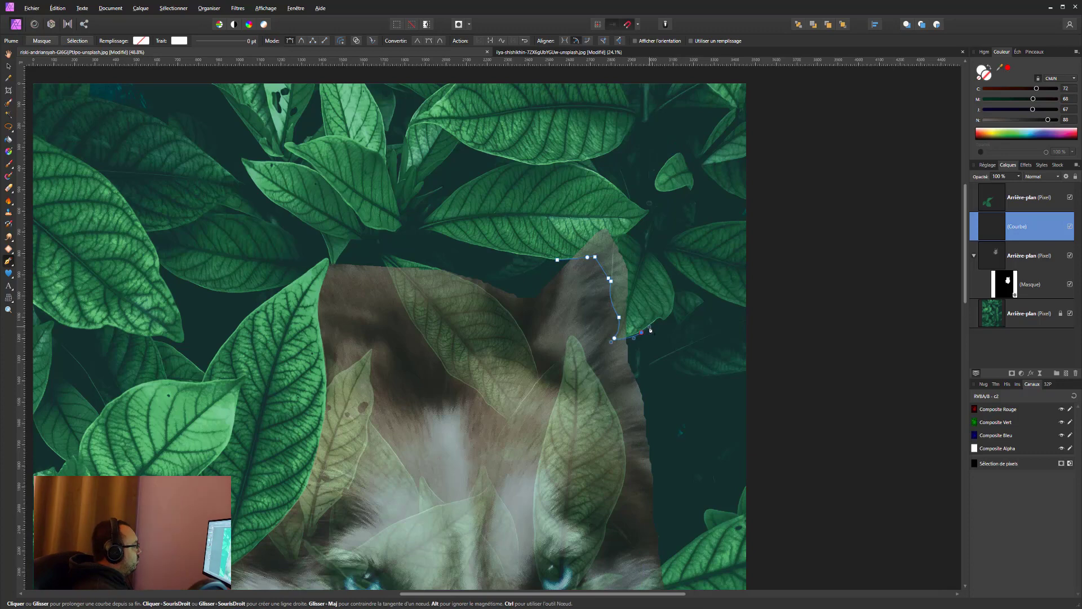
{"action": "left_click", "coordinate": [669, 303]}
{"action": "left_click", "coordinate": [642, 225]}
{"action": "left_click", "coordinate": [586, 202]}
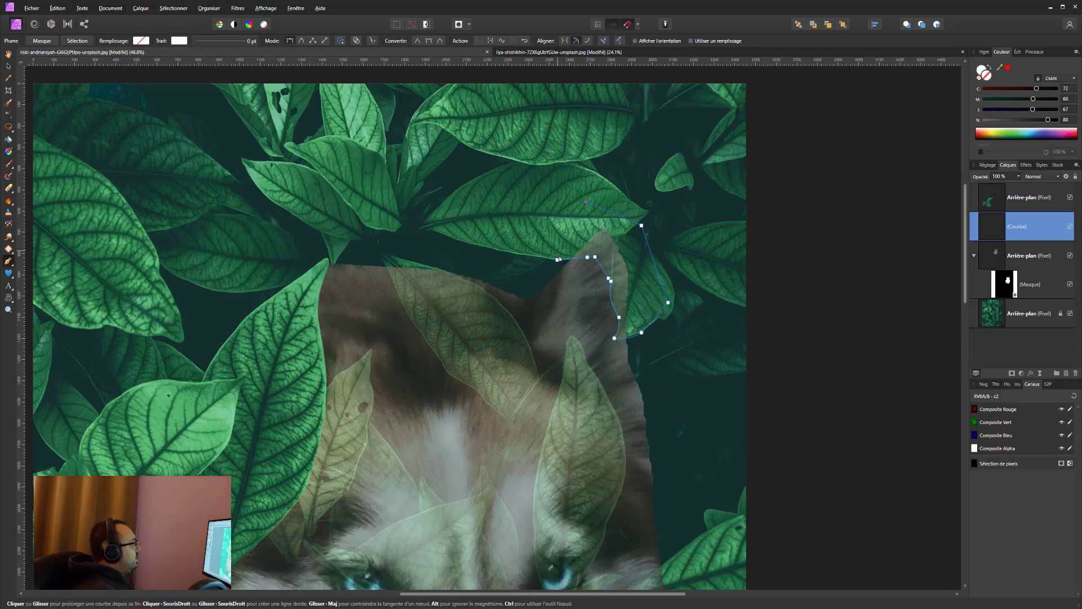
{"action": "left_click", "coordinate": [558, 259]}
Convert the leaf path to a selection and delete it from the husky's mask
{"action": "right_click", "coordinate": [559, 247]}
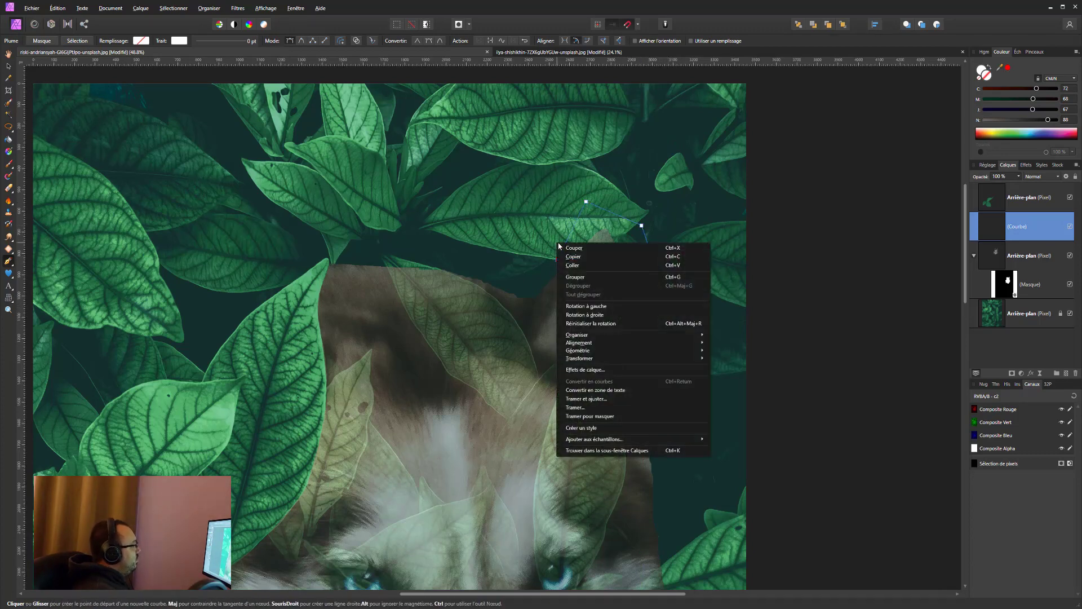
{"action": "left_click", "coordinate": [78, 41]}
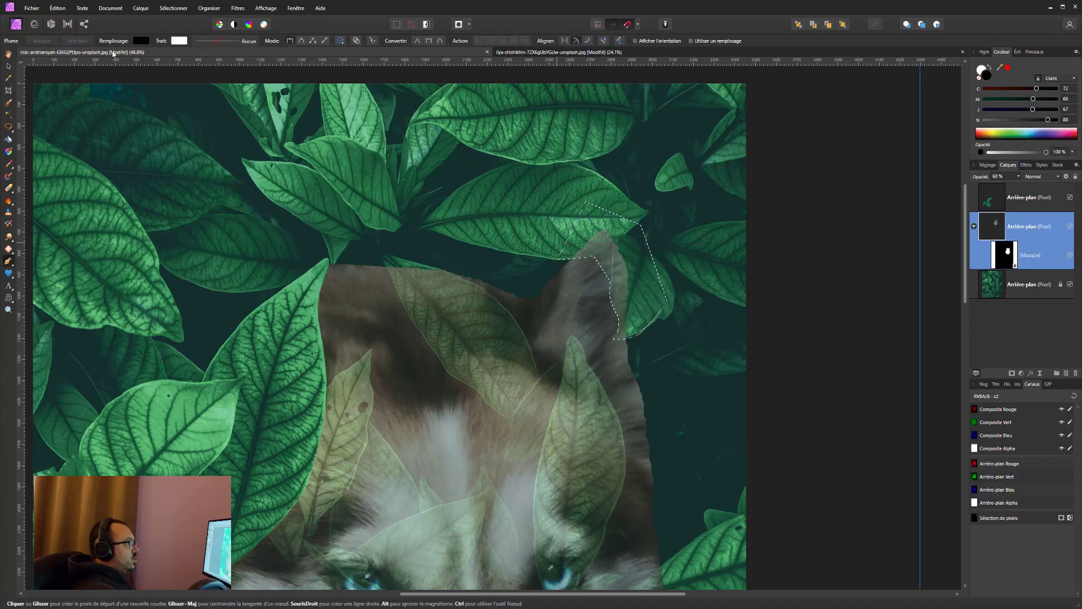
{"action": "left_click", "coordinate": [1004, 261]}
{"action": "key", "text": "Delete"}
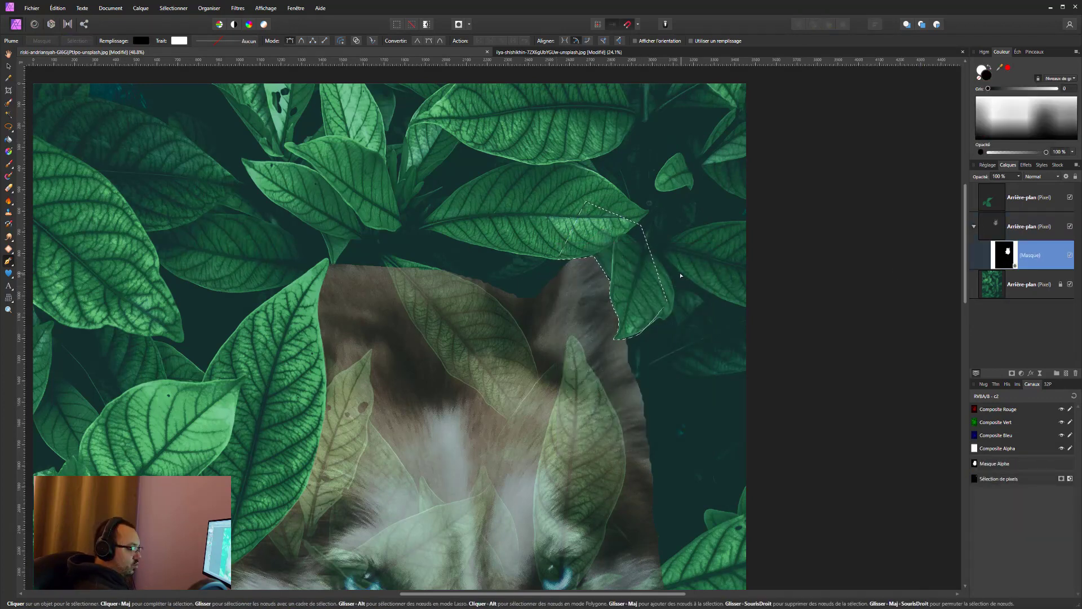
{"action": "key", "text": "ctrl+d"}
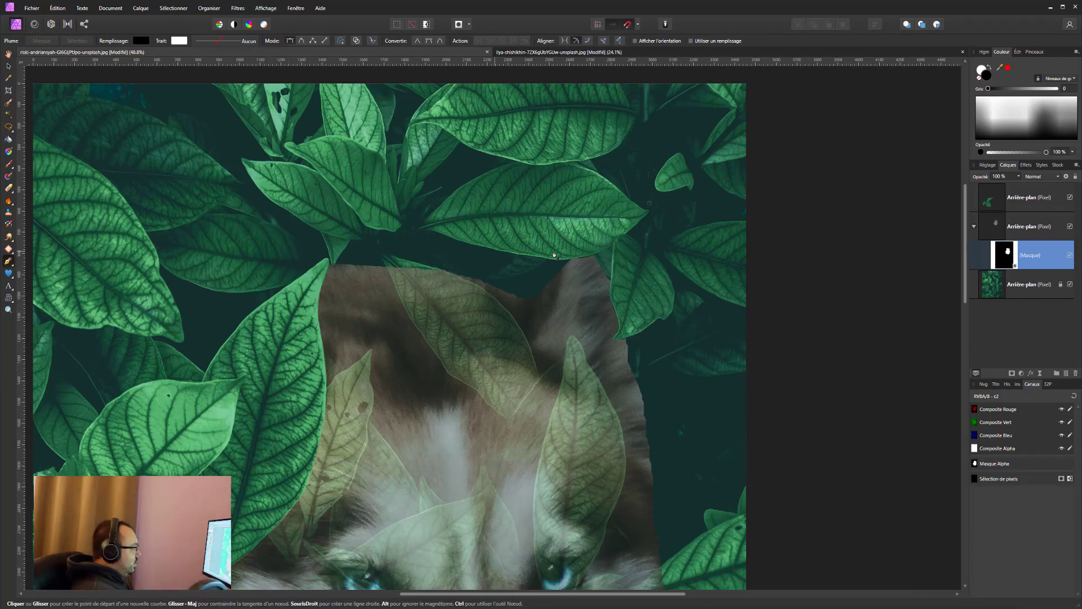
{"action": "scroll", "coordinate": [511, 299], "scroll_direction": "down", "scroll_amount": 2}
{"action": "scroll", "coordinate": [394, 293], "scroll_direction": "down", "scroll_amount": 2}
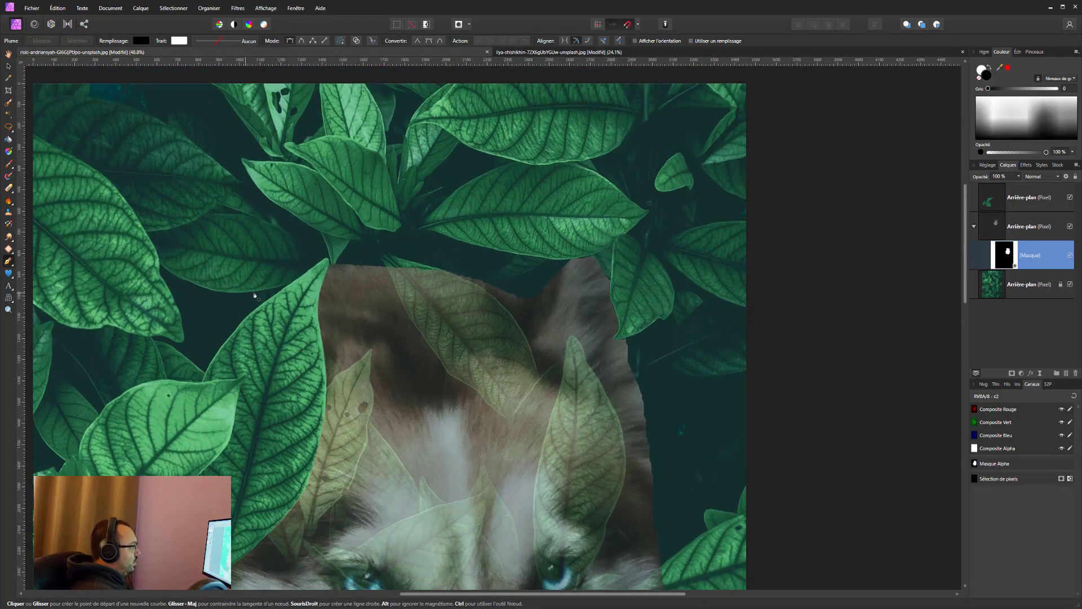
{"action": "scroll", "coordinate": [261, 293], "scroll_direction": "down", "scroll_amount": 3}
Trace a closed pen path around the leaf beside the husky's eye and reselect it
{"action": "scroll", "coordinate": [263, 293], "scroll_direction": "down", "scroll_amount": 1}
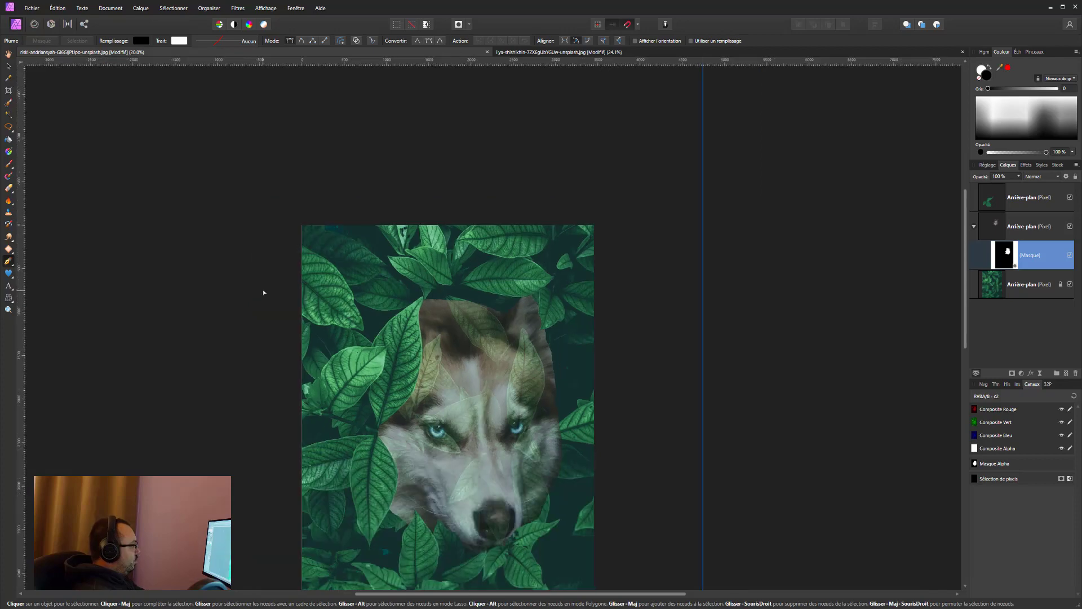
{"action": "scroll", "coordinate": [263, 293], "scroll_direction": "up", "scroll_amount": 1}
{"action": "scroll", "coordinate": [308, 310], "scroll_direction": "down", "scroll_amount": 2}
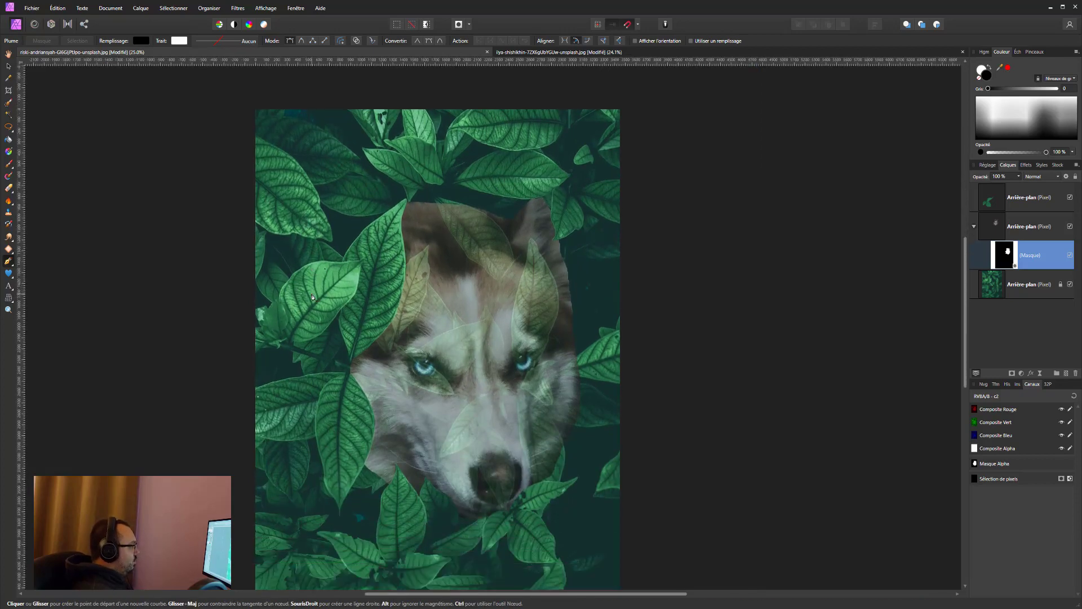
{"action": "scroll", "coordinate": [316, 302], "scroll_direction": "up", "scroll_amount": 1}
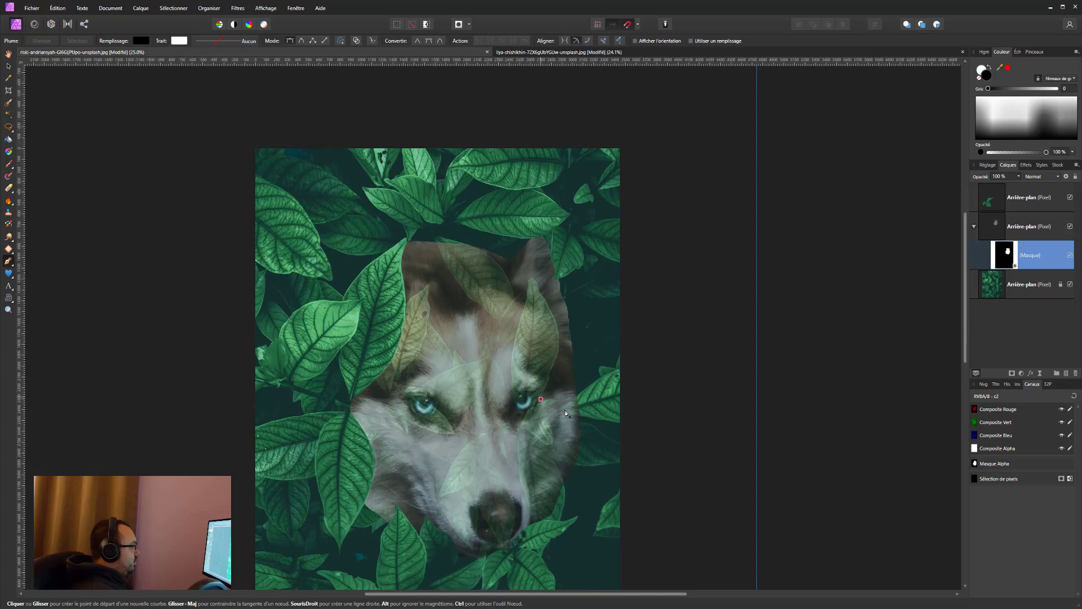
{"action": "left_click", "coordinate": [524, 419]}
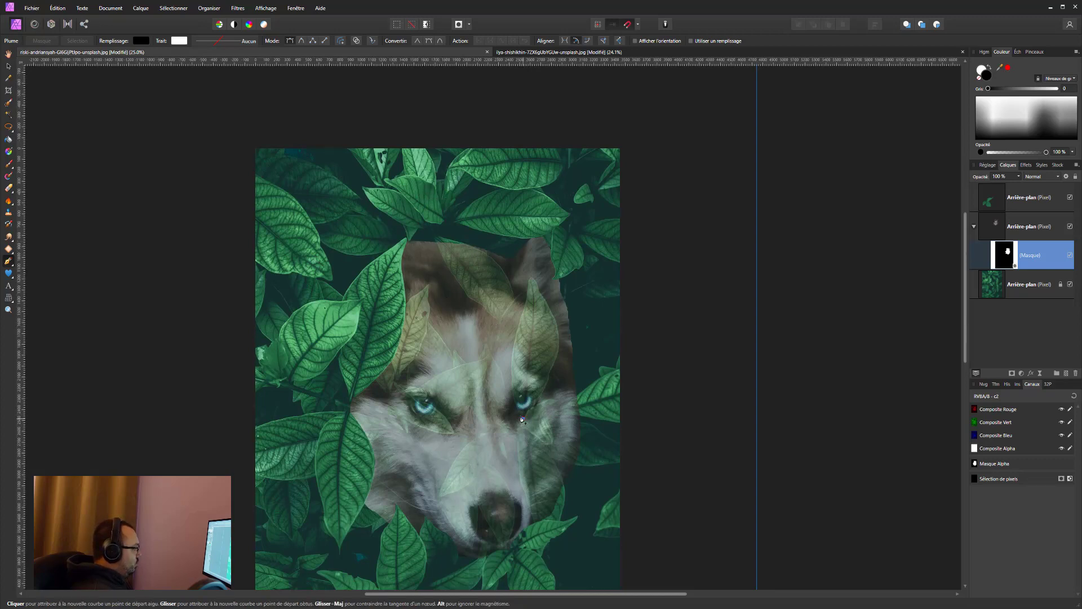
{"action": "left_click_drag", "start_coordinate": [516, 341], "coordinate": [526, 297]}
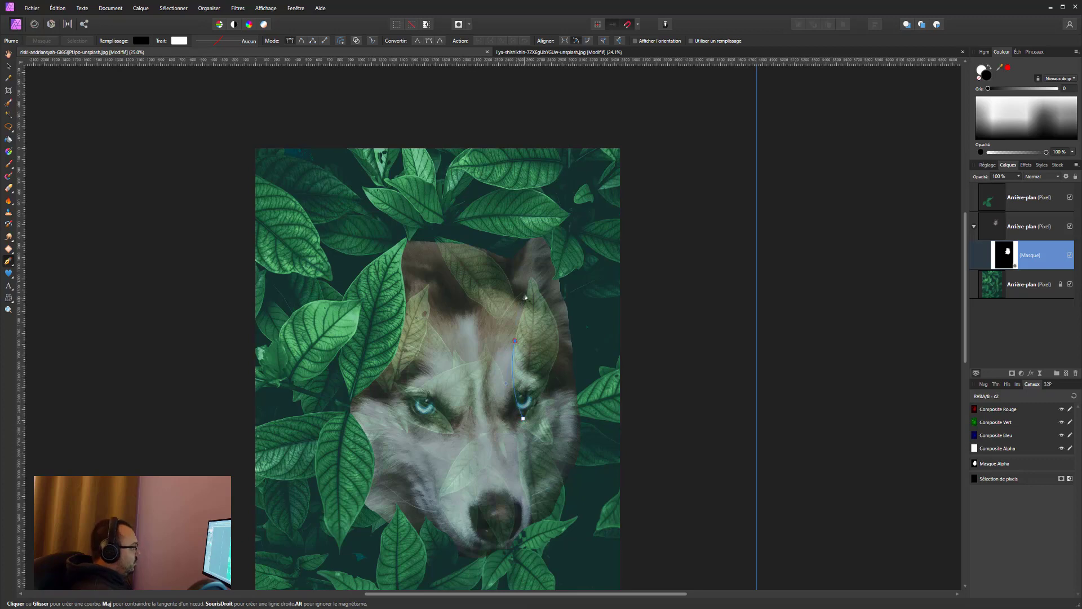
{"action": "key", "text": "Escape"}
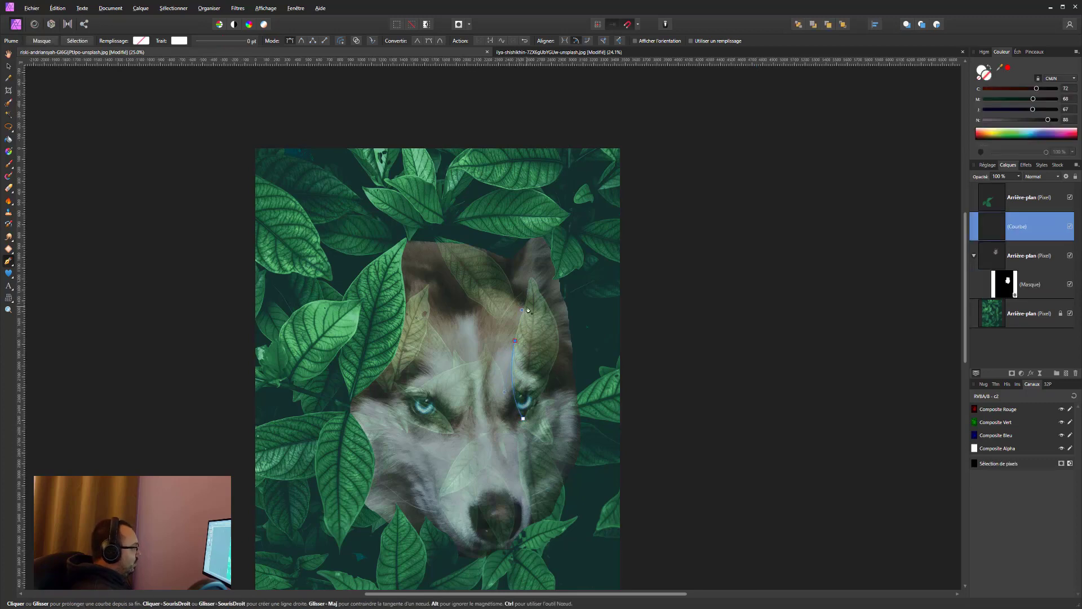
{"action": "left_click_drag", "start_coordinate": [534, 277], "coordinate": [540, 296]}
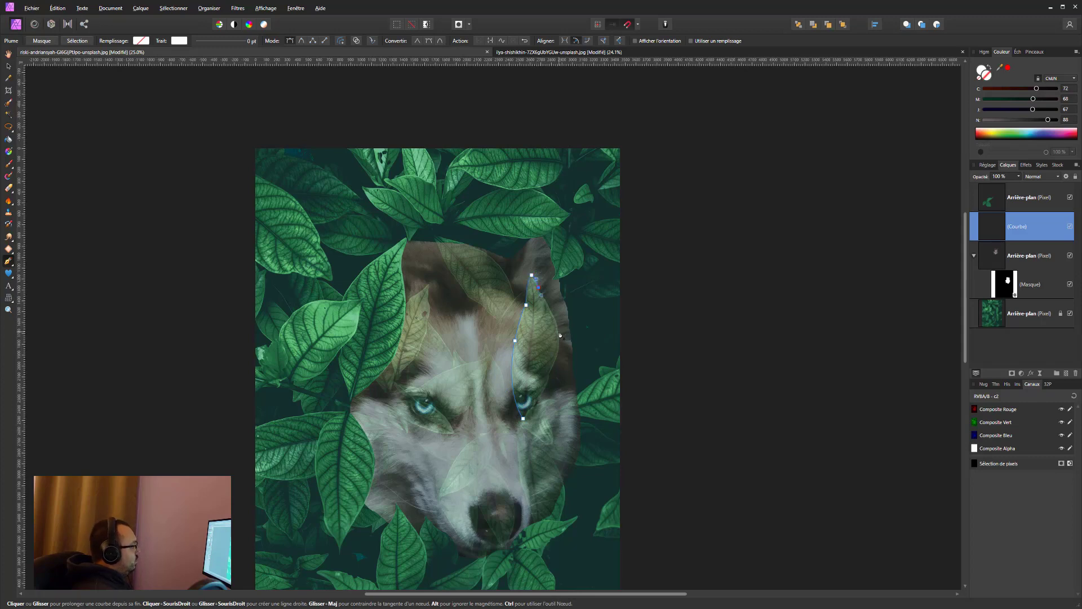
{"action": "left_click_drag", "start_coordinate": [560, 336], "coordinate": [541, 402]}
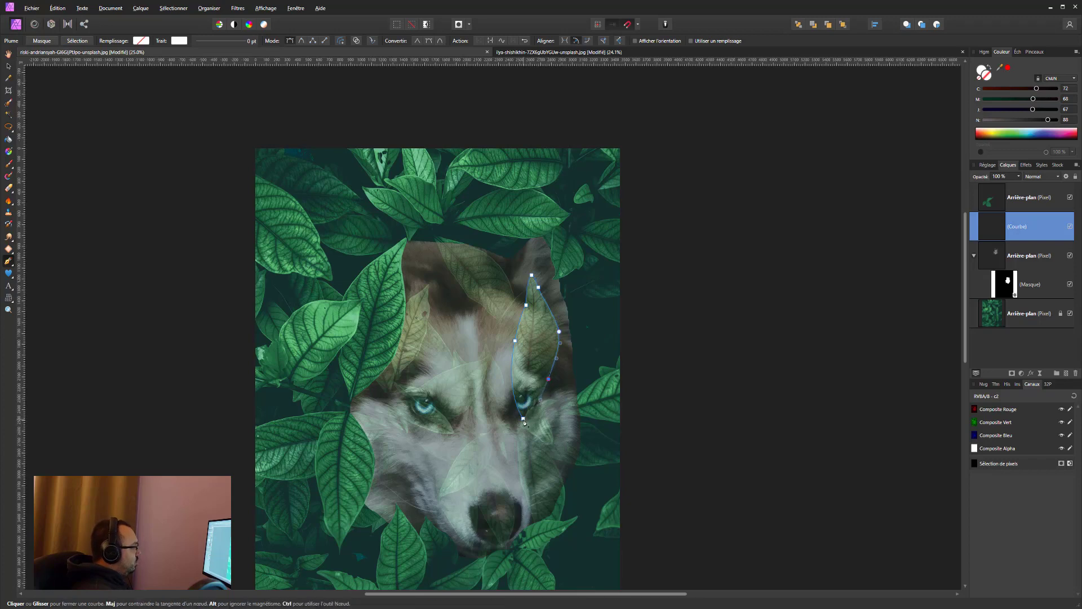
{"action": "left_click", "coordinate": [522, 423]}
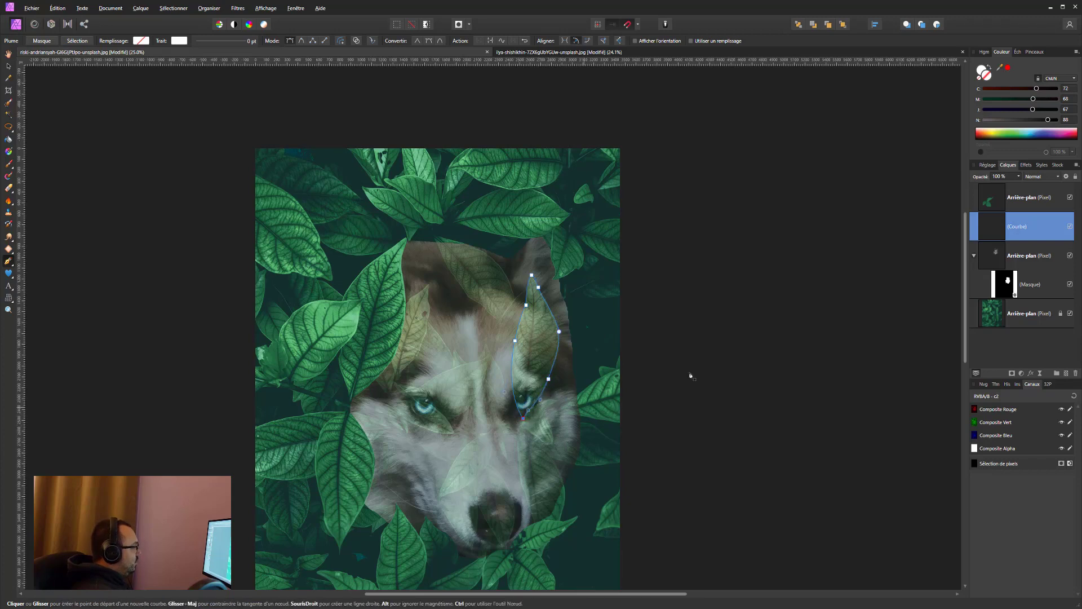
{"action": "key", "text": "Escape"}
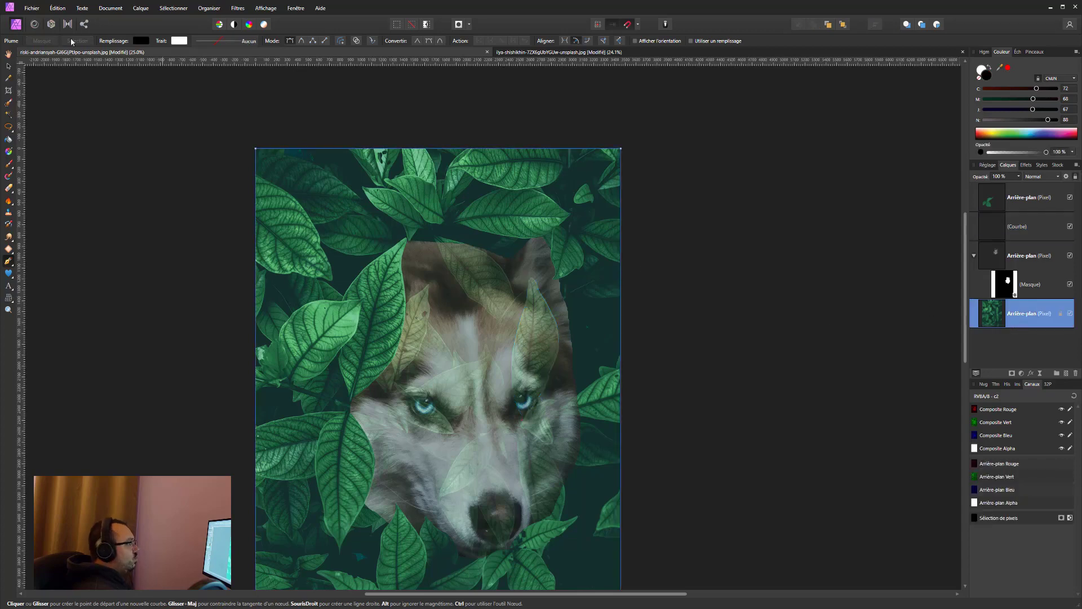
{"action": "left_click", "coordinate": [1028, 228]}
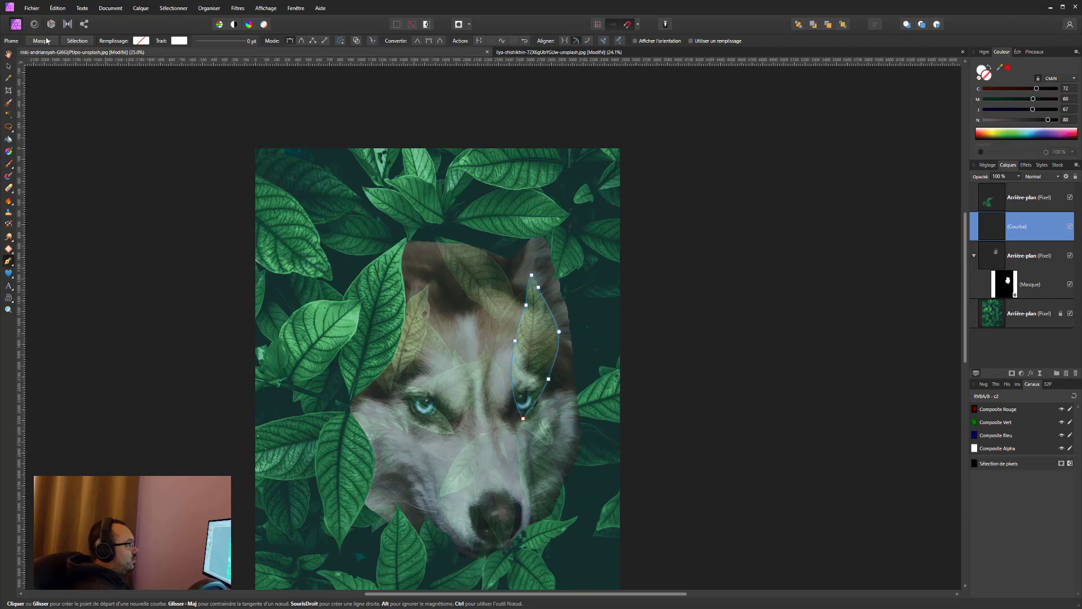
Copy the selected leaf onto its own layer above the husky and rotate it along the head's edge
{"action": "key", "text": "Delete"}
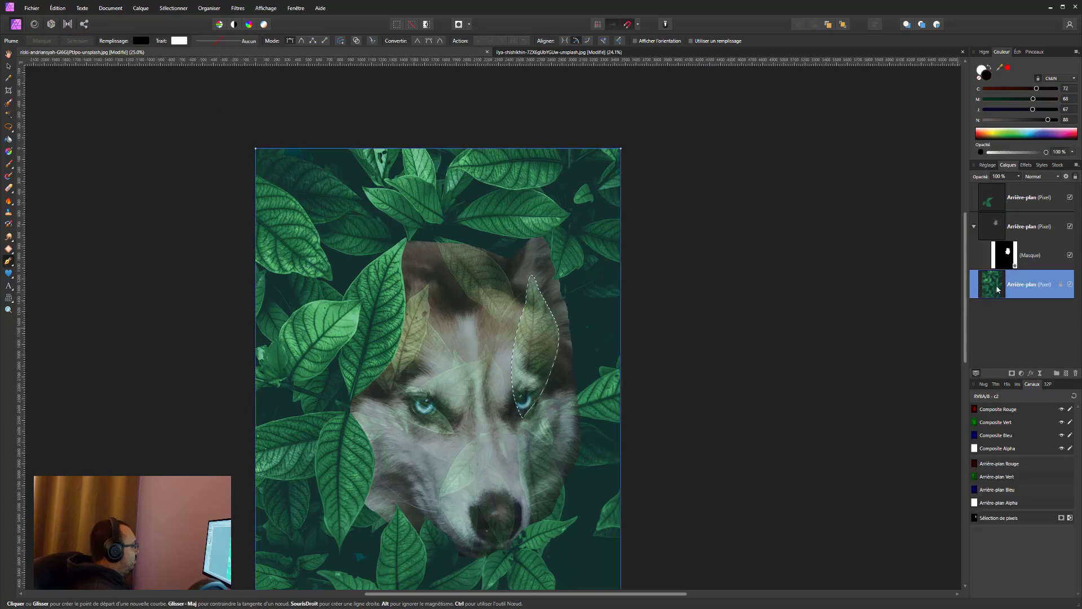
{"action": "key", "text": "ctrl+j"}
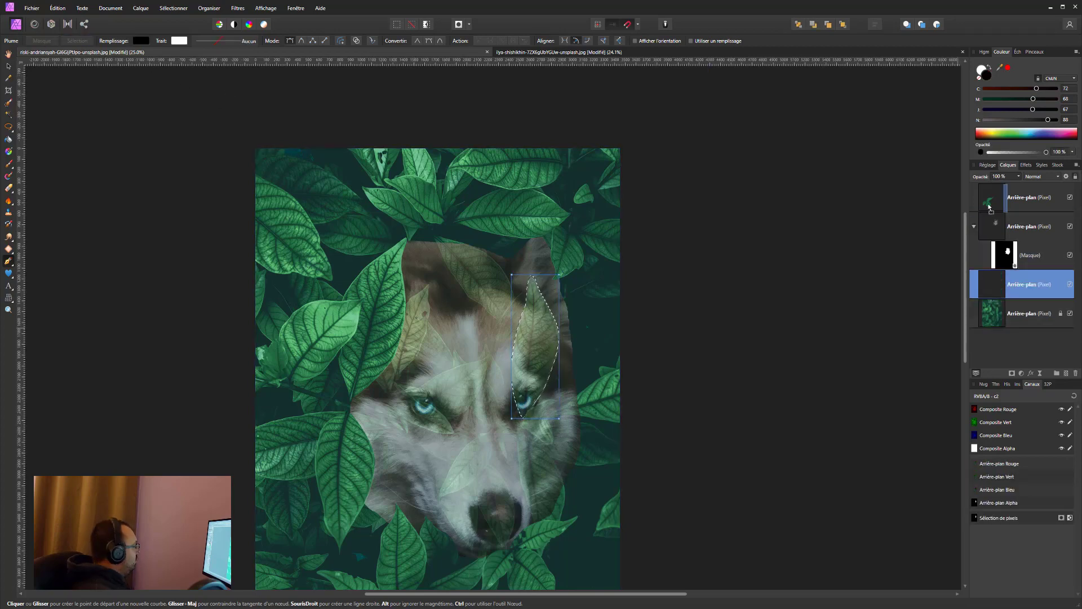
{"action": "left_click_drag", "start_coordinate": [994, 288], "coordinate": [992, 213]}
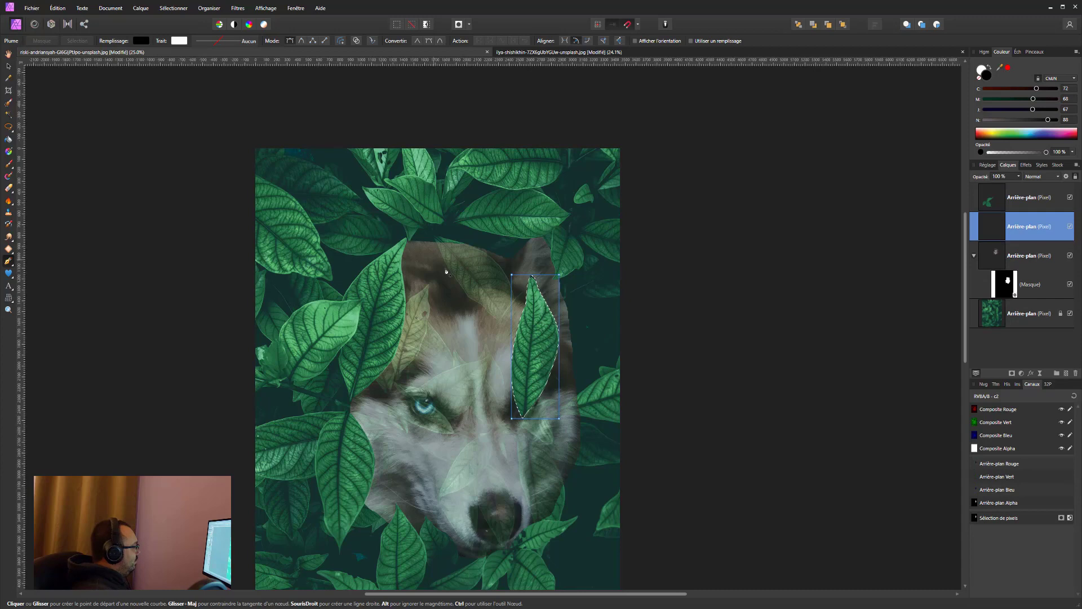
{"action": "left_click", "coordinate": [8, 67]}
{"action": "left_click_drag", "start_coordinate": [587, 349], "coordinate": [591, 339]}
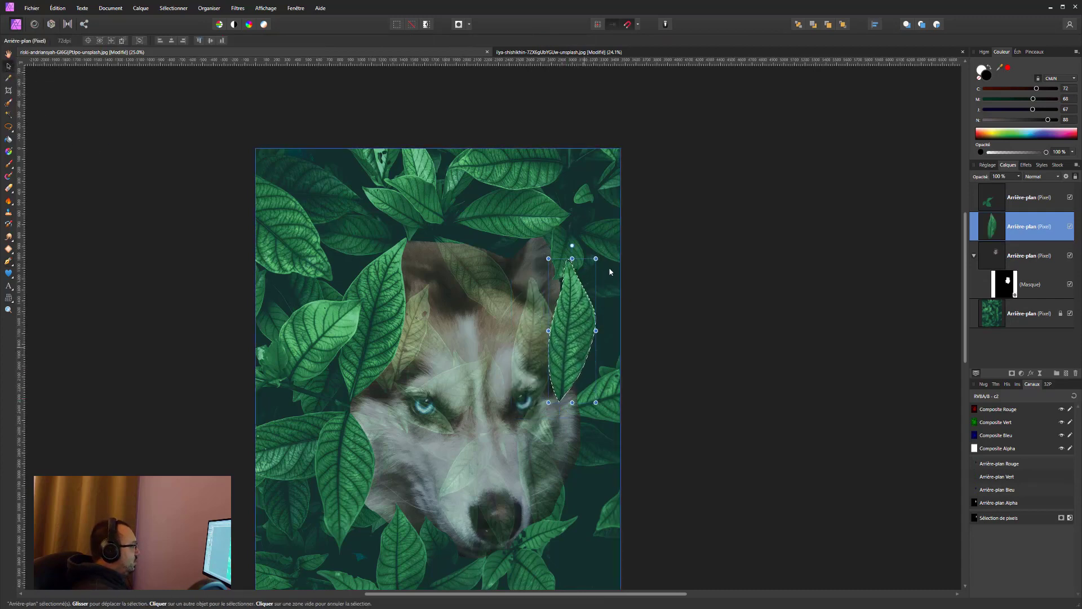
{"action": "left_click_drag", "start_coordinate": [572, 246], "coordinate": [548, 250]}
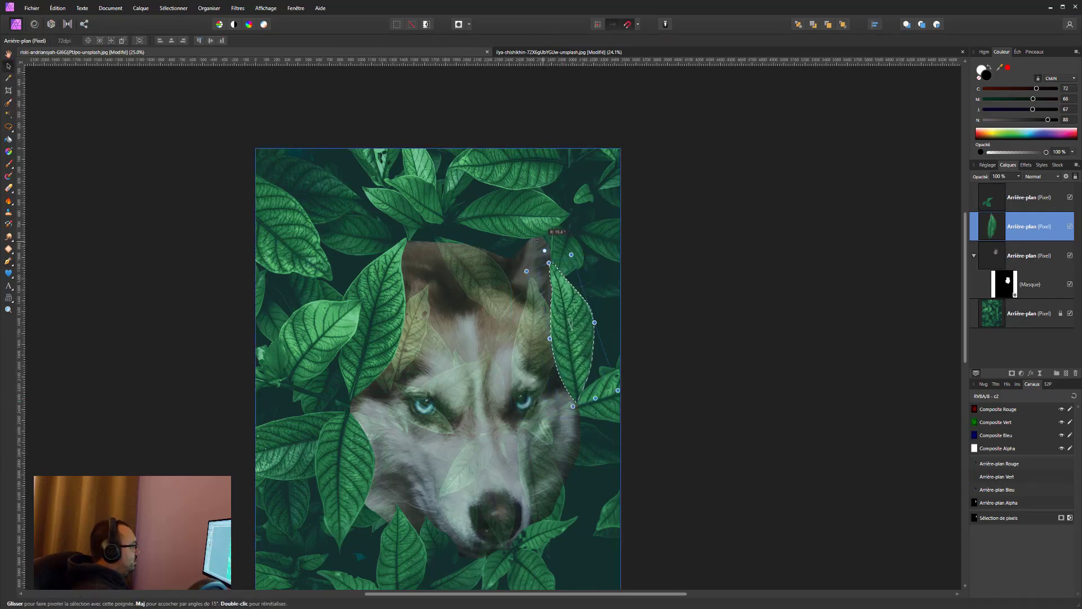
{"action": "left_click_drag", "start_coordinate": [570, 380], "coordinate": [576, 385]}
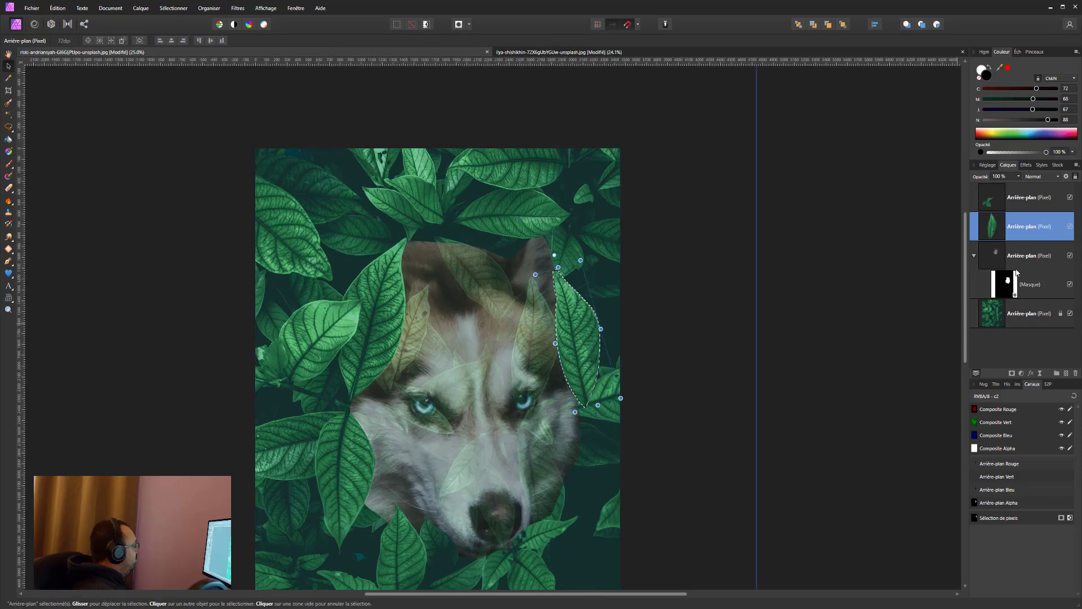
Set the husky layer back to 100% opacity and clear the selection
{"action": "left_click", "coordinate": [995, 288]}
{"action": "left_click", "coordinate": [994, 257]}
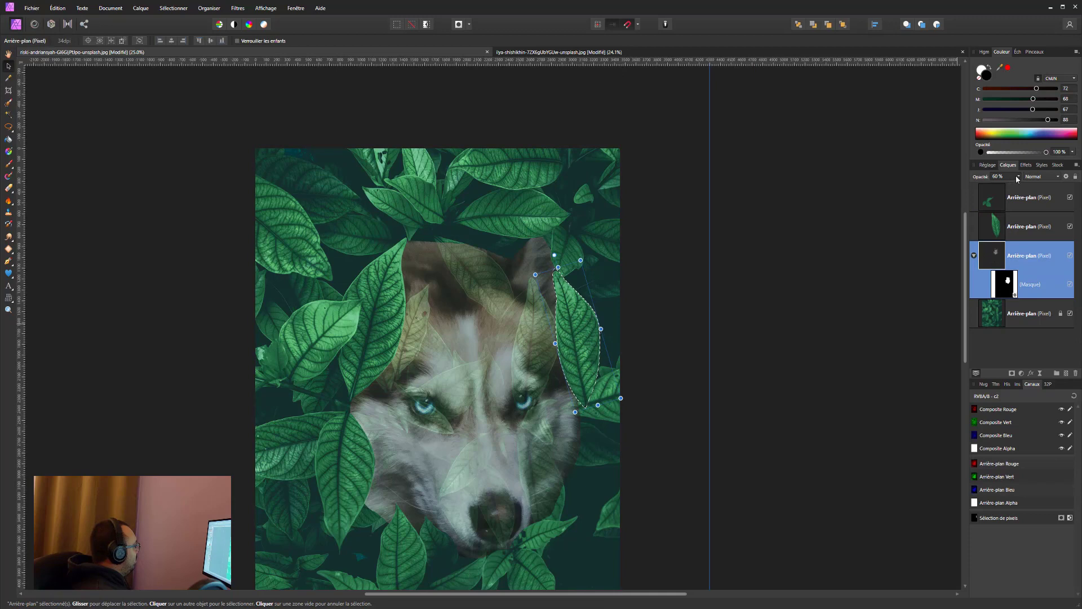
{"action": "key", "text": "0"}
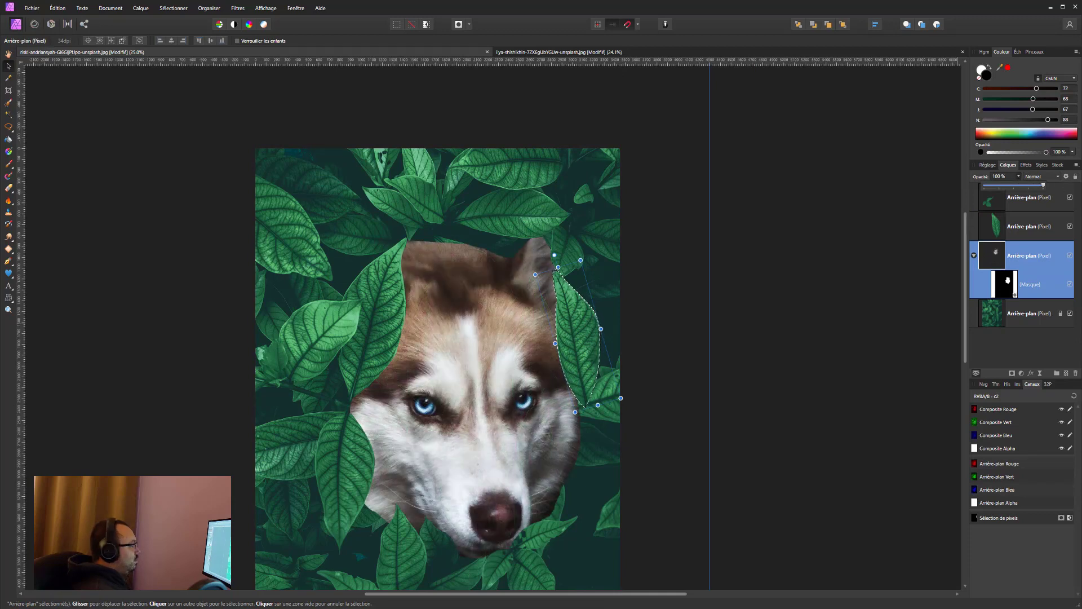
{"action": "key", "text": "ctrl+d"}
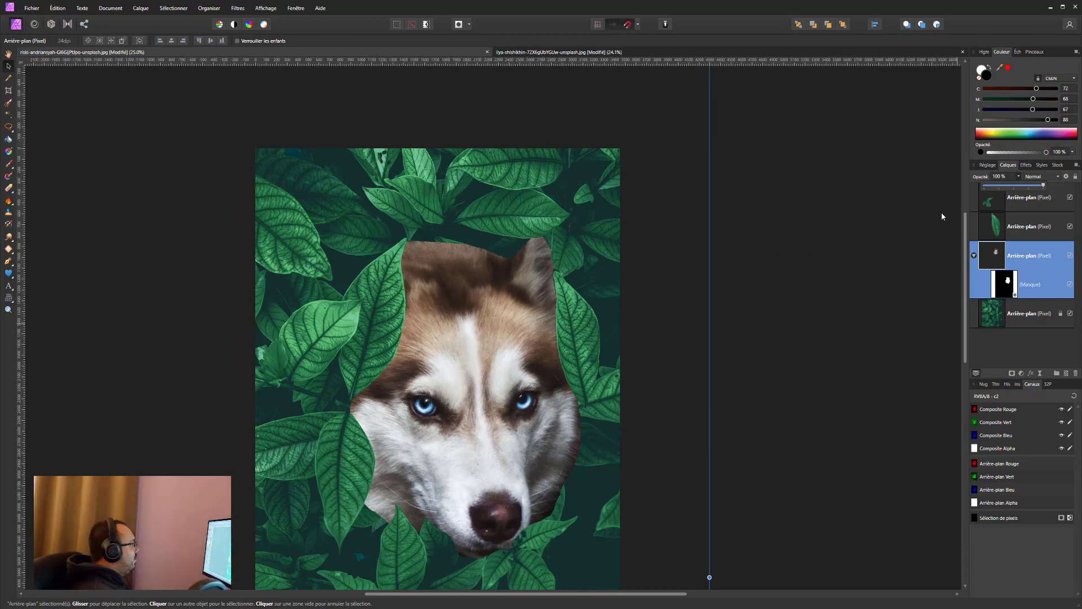
Add a layer mask to the right-side leaf and pick a smaller Paint Brush
{"action": "scroll", "coordinate": [585, 307], "scroll_direction": "up", "scroll_amount": 3}
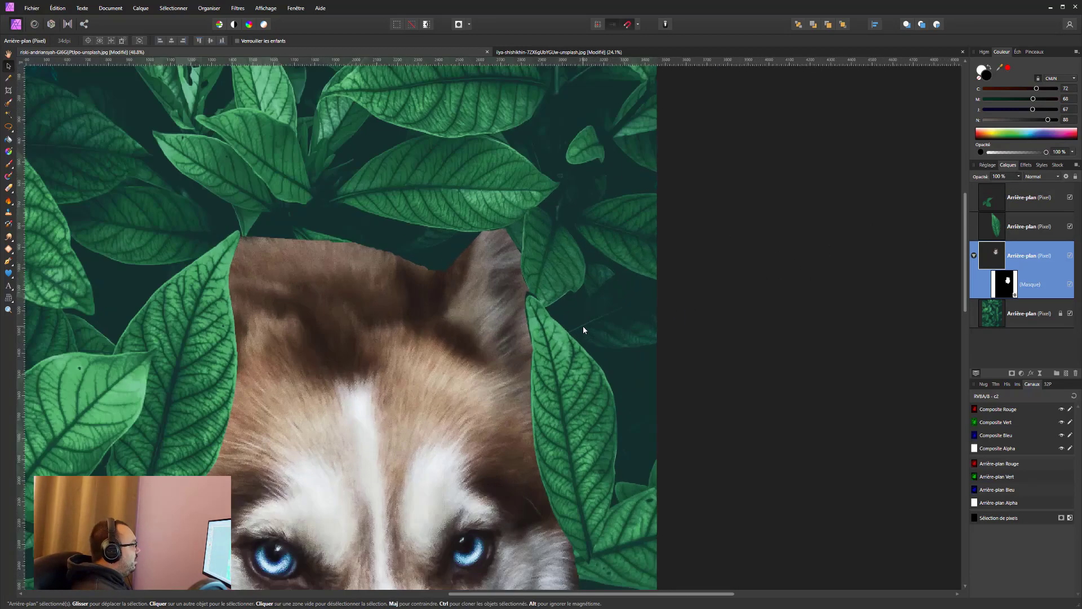
{"action": "scroll", "coordinate": [583, 326], "scroll_direction": "up", "scroll_amount": 3}
{"action": "left_click", "coordinate": [991, 232]}
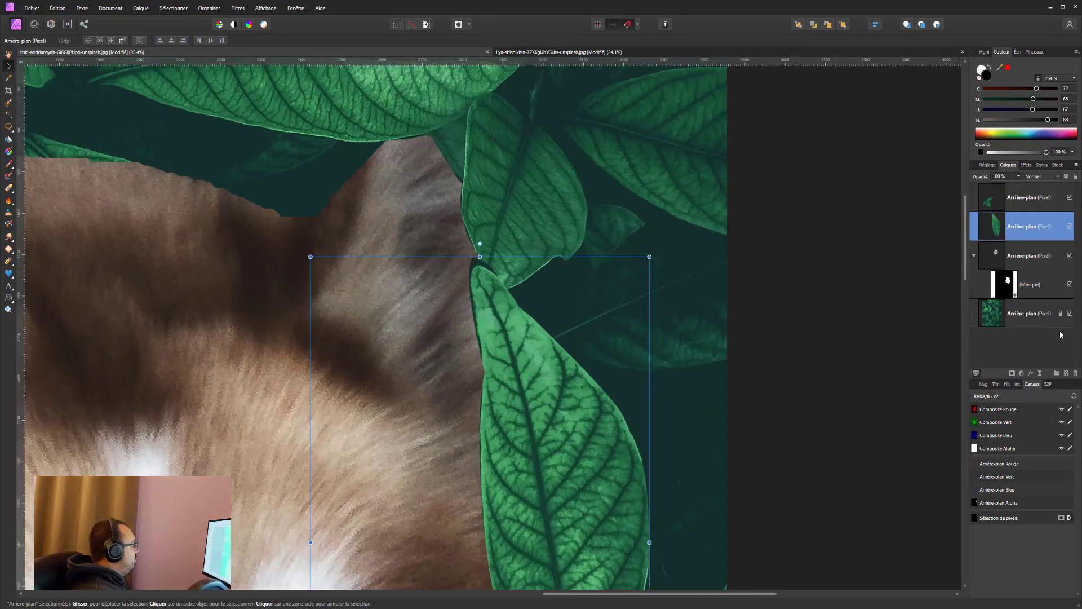
{"action": "left_click", "coordinate": [1012, 374]}
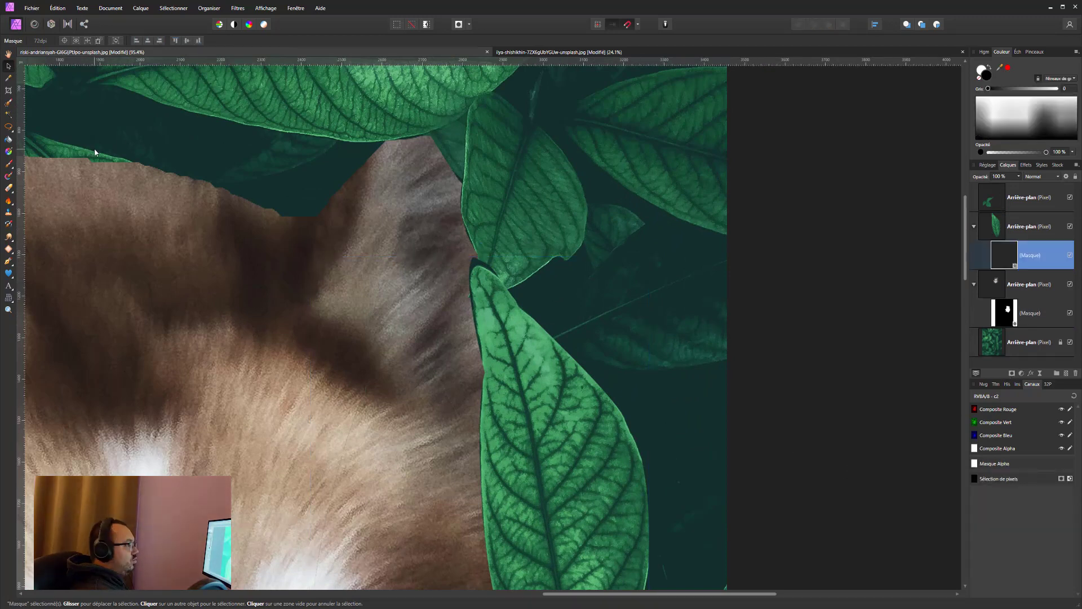
{"action": "left_click", "coordinate": [8, 164]}
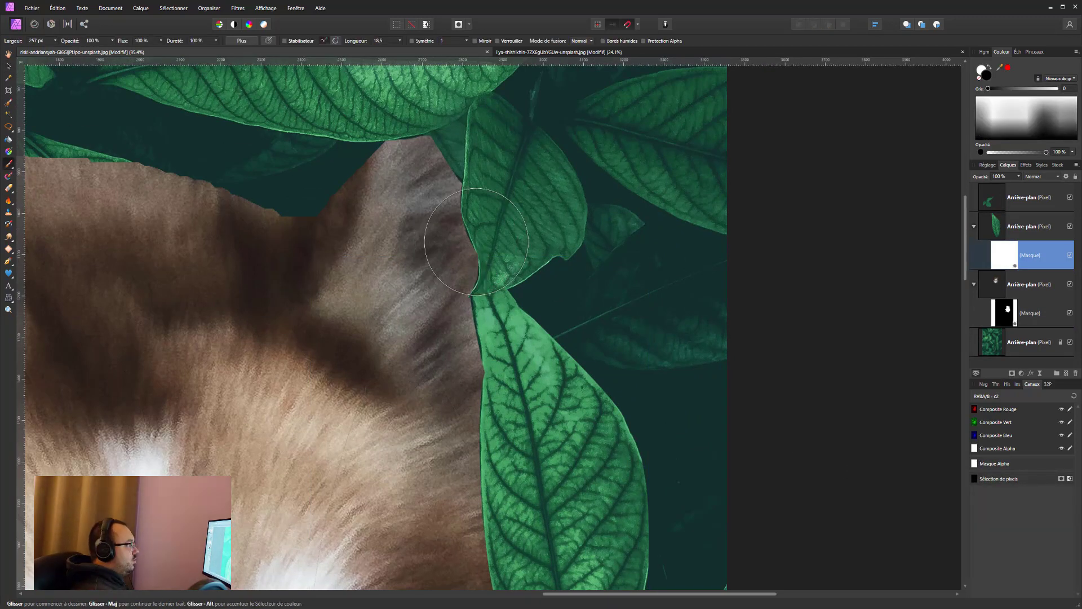
{"action": "left_click_drag", "start_coordinate": [476, 242], "coordinate": [414, 239]}
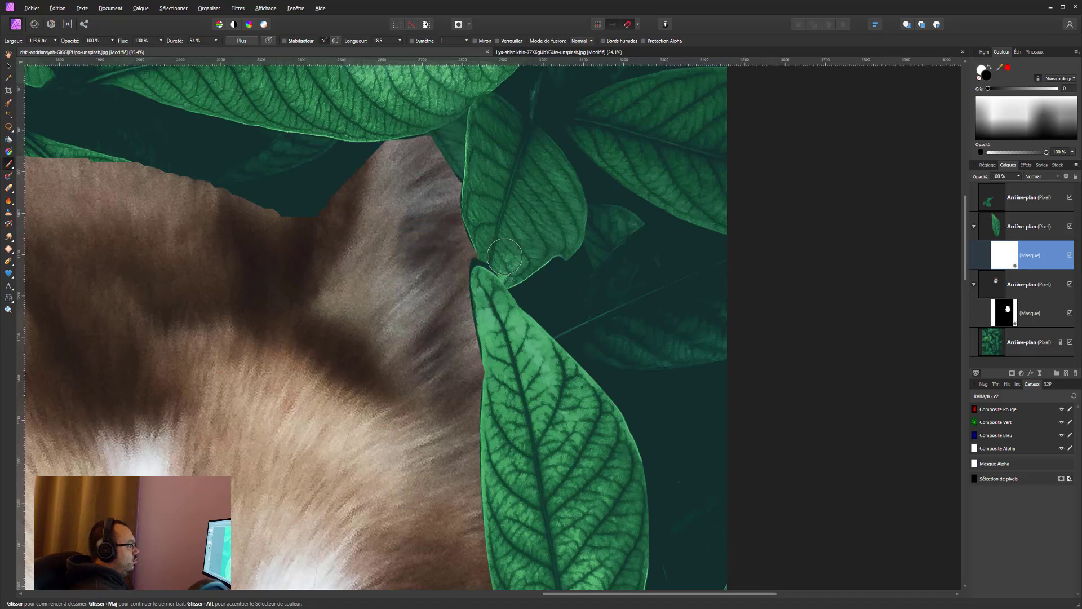
{"action": "left_click_drag", "start_coordinate": [504, 268], "coordinate": [504, 269]}
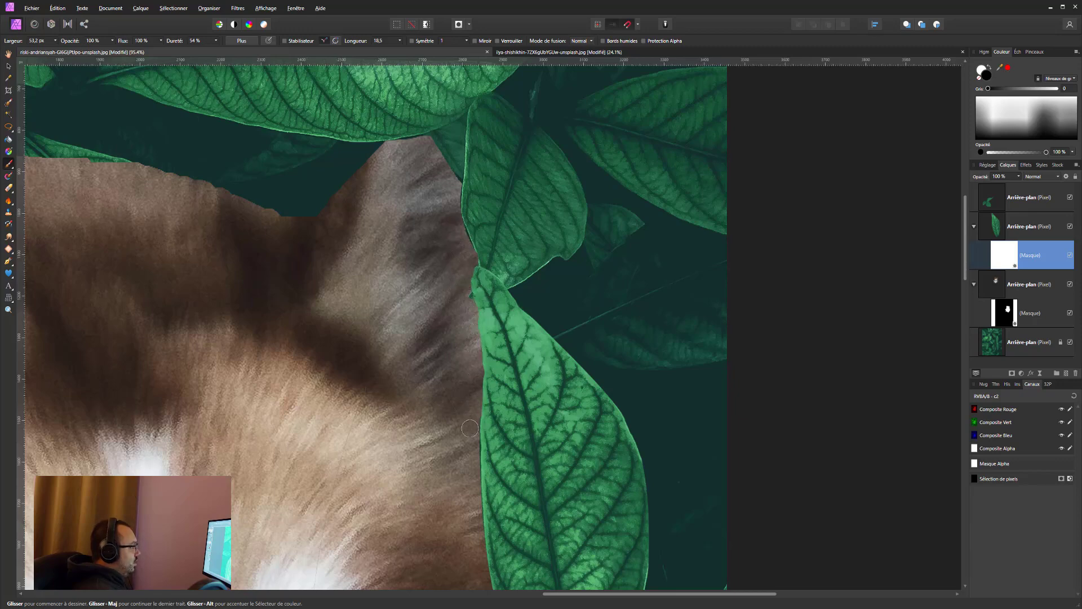
Paint black on the leaf's mask where it meets the husky's cheek, then swap colours
{"action": "scroll", "coordinate": [447, 449], "scroll_direction": "down", "scroll_amount": 2, "text": "ctrl"}
{"action": "scroll", "coordinate": [462, 443], "scroll_direction": "down", "scroll_amount": 2, "text": "ctrl"}
{"action": "scroll", "coordinate": [484, 435], "scroll_direction": "down", "scroll_amount": 1, "text": "ctrl"}
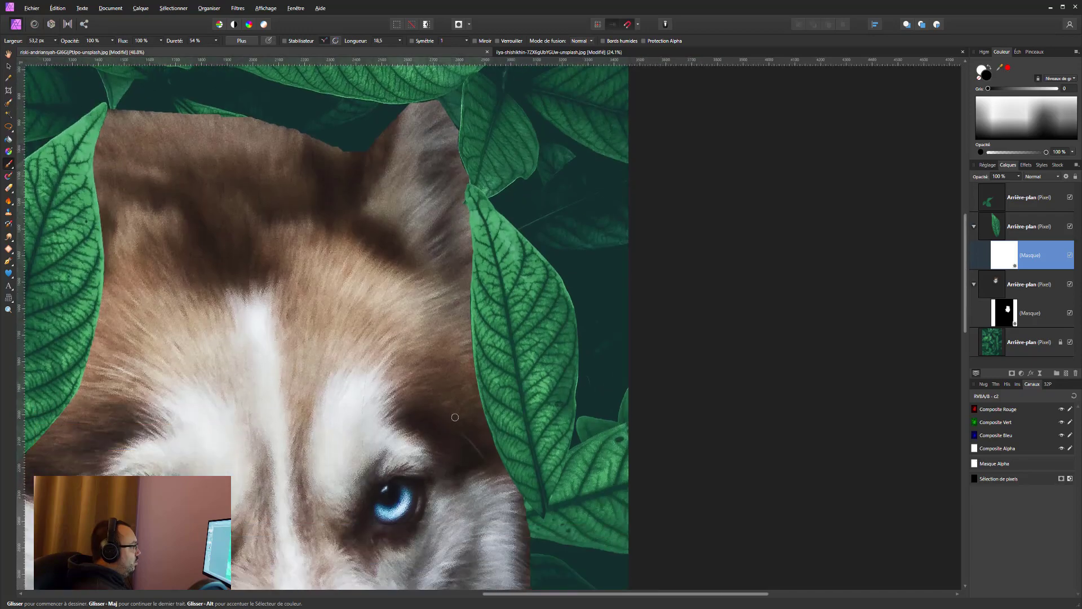
{"action": "scroll", "coordinate": [532, 486], "scroll_direction": "up", "scroll_amount": 2, "text": "ctrl"}
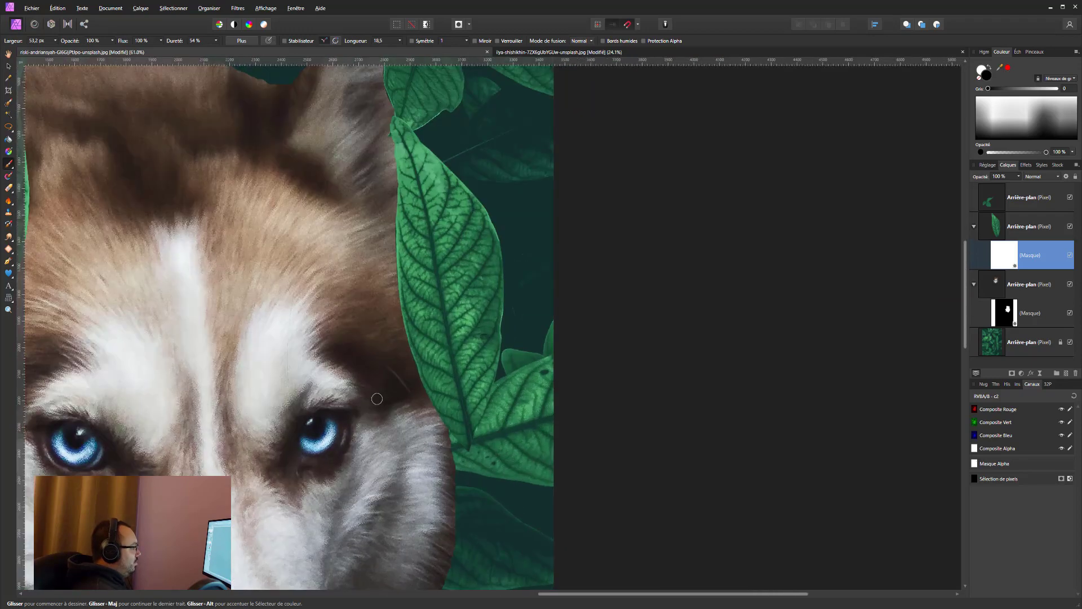
{"action": "left_click", "coordinate": [1070, 227]}
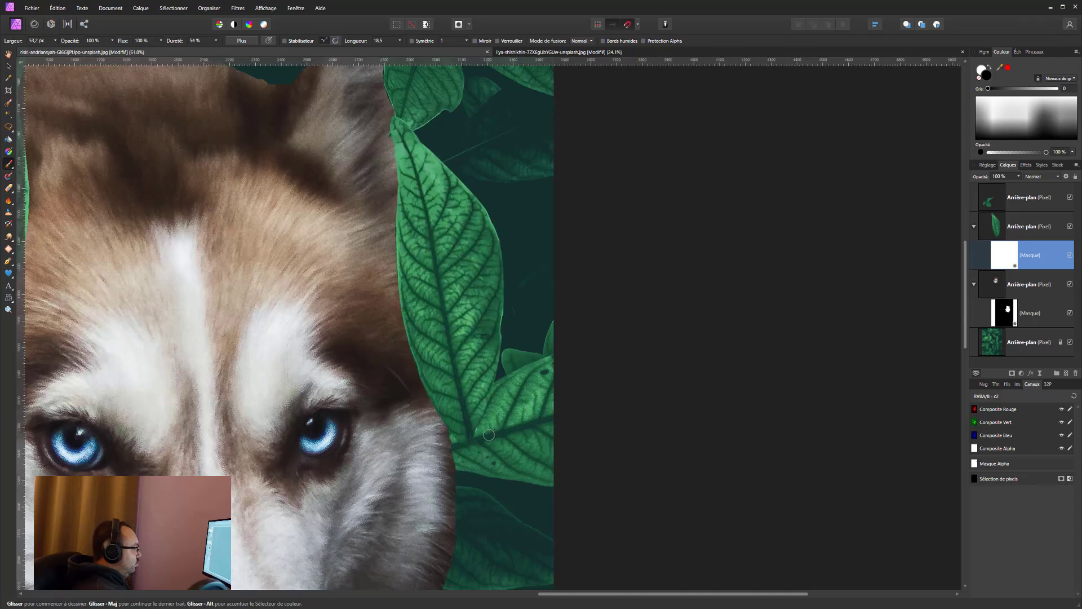
{"action": "left_click_drag", "start_coordinate": [489, 435], "coordinate": [507, 399]}
{"action": "left_click_drag", "start_coordinate": [427, 435], "coordinate": [494, 393]}
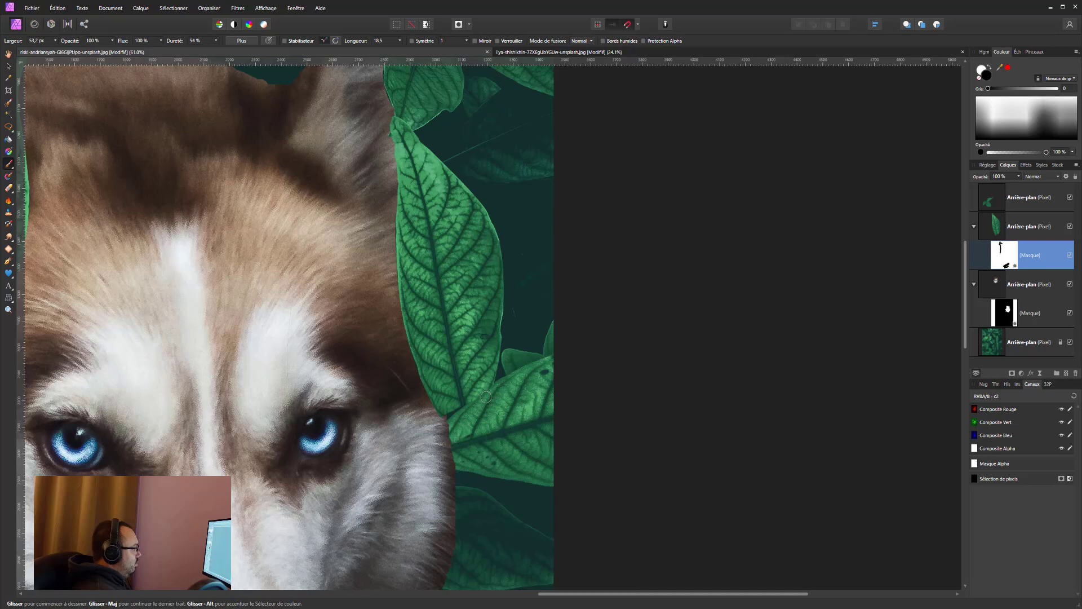
{"action": "key", "text": "x"}
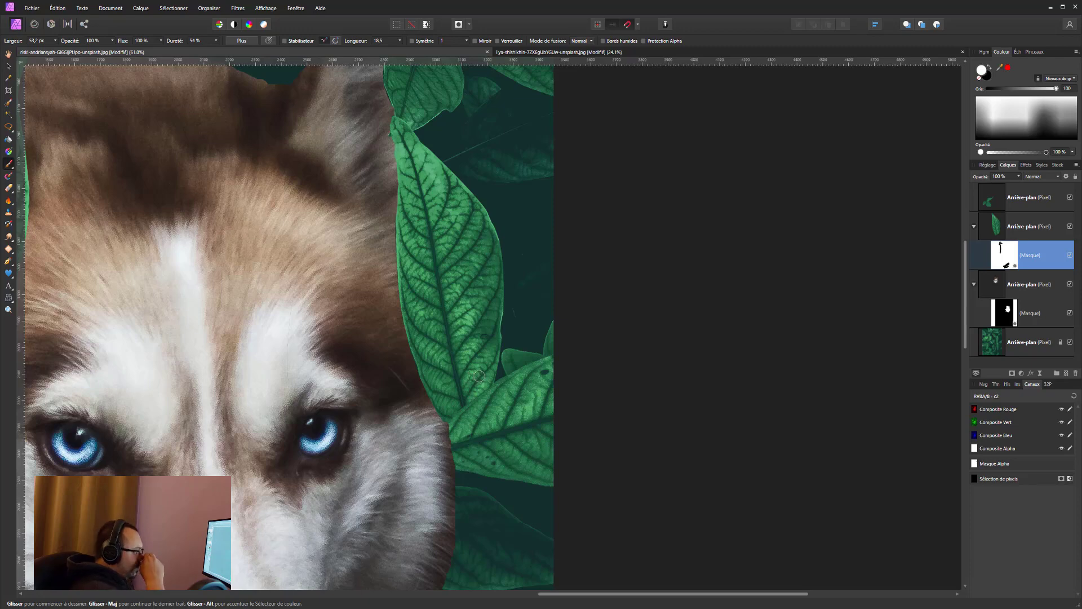
{"action": "scroll", "coordinate": [479, 376], "scroll_direction": "down", "scroll_amount": 1}
{"action": "scroll", "coordinate": [478, 380], "scroll_direction": "down", "scroll_amount": 2}
Duplicate the masked leaf, then rotate and scale the copy over the forehead
{"action": "scroll", "coordinate": [477, 385], "scroll_direction": "down", "scroll_amount": 2}
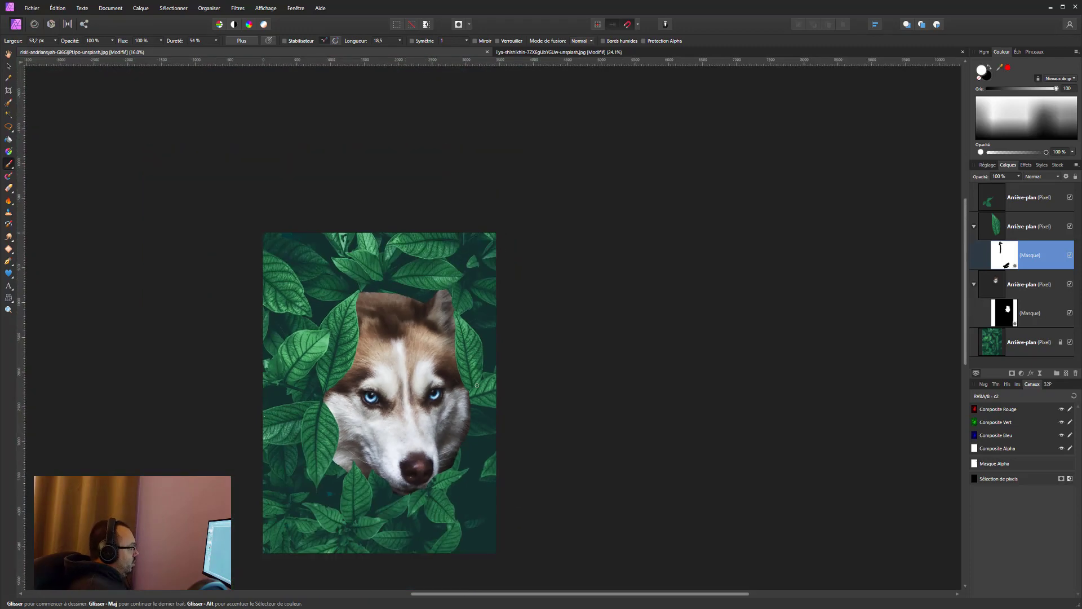
{"action": "left_click", "coordinate": [1025, 230]}
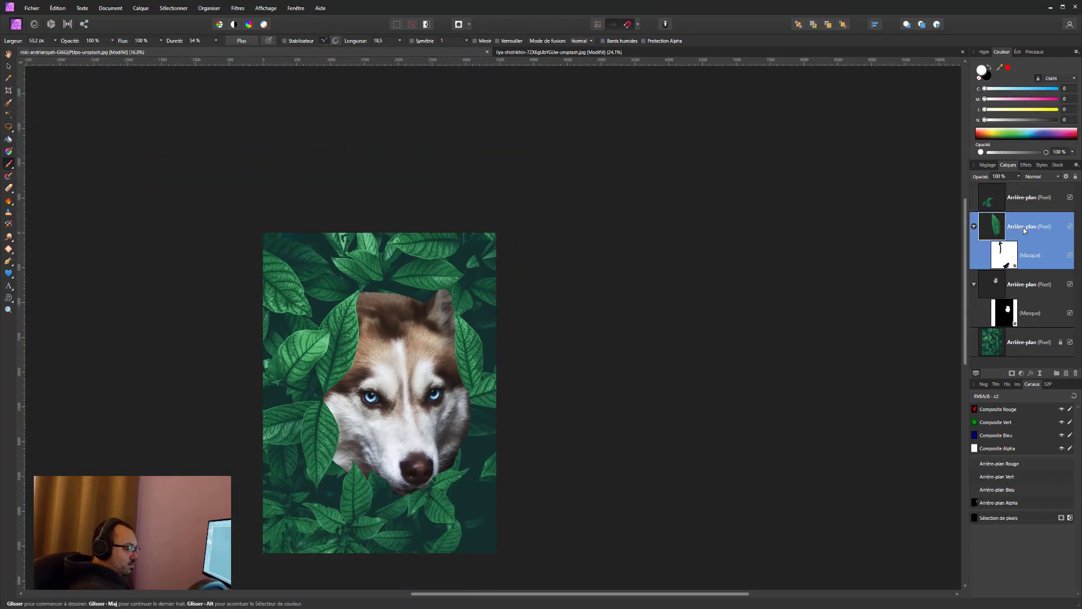
{"action": "key", "text": "ctrl+j"}
{"action": "left_click", "coordinate": [8, 65]}
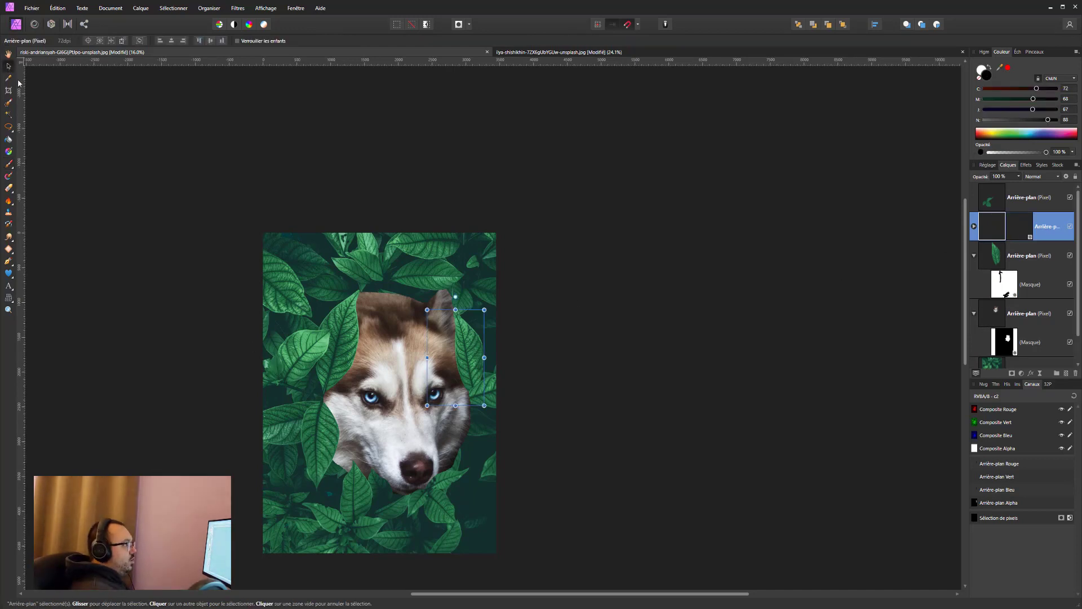
{"action": "left_click_drag", "start_coordinate": [414, 334], "coordinate": [407, 329]}
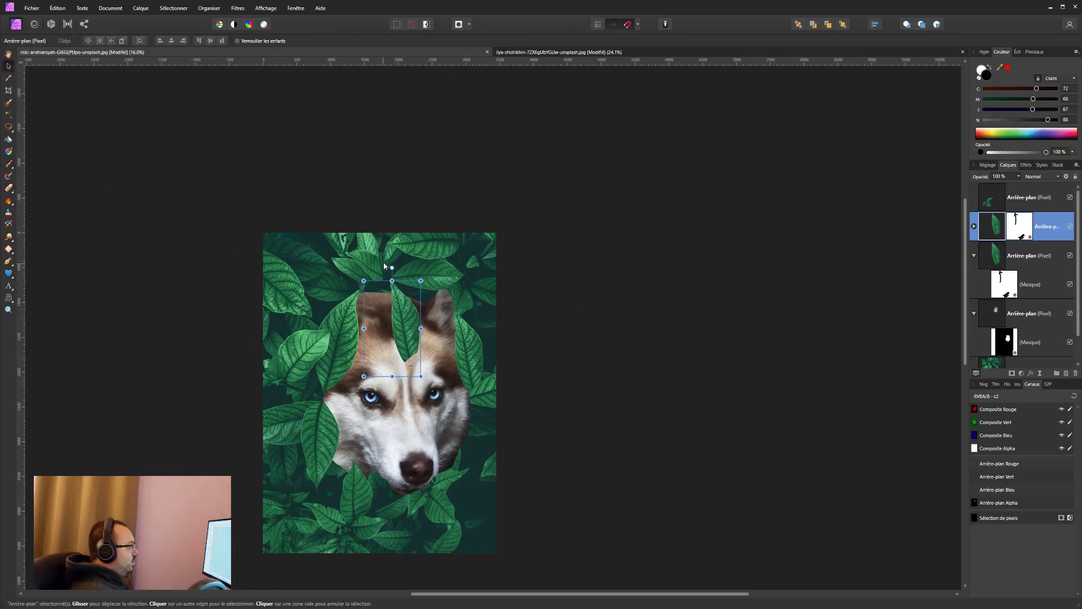
{"action": "left_click_drag", "start_coordinate": [391, 269], "coordinate": [333, 325]}
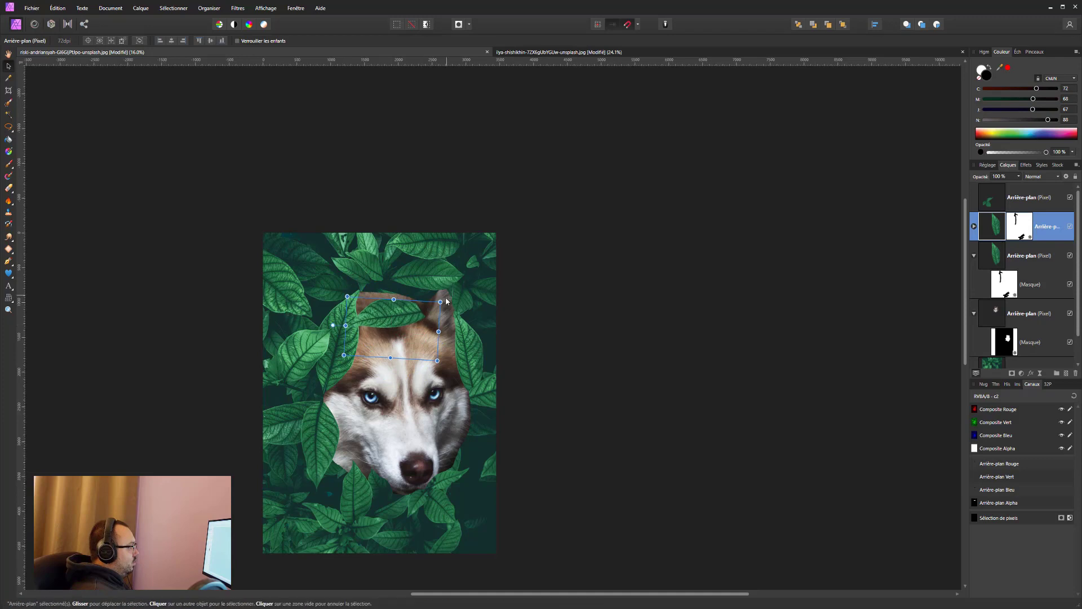
{"action": "mouse_move", "coordinate": [445, 299]}
{"action": "left_mouse_down"}
{"action": "mouse_move", "coordinate": [510, 248]}
{"action": "mouse_move", "coordinate": [404, 309]}
{"action": "left_mouse_up"}
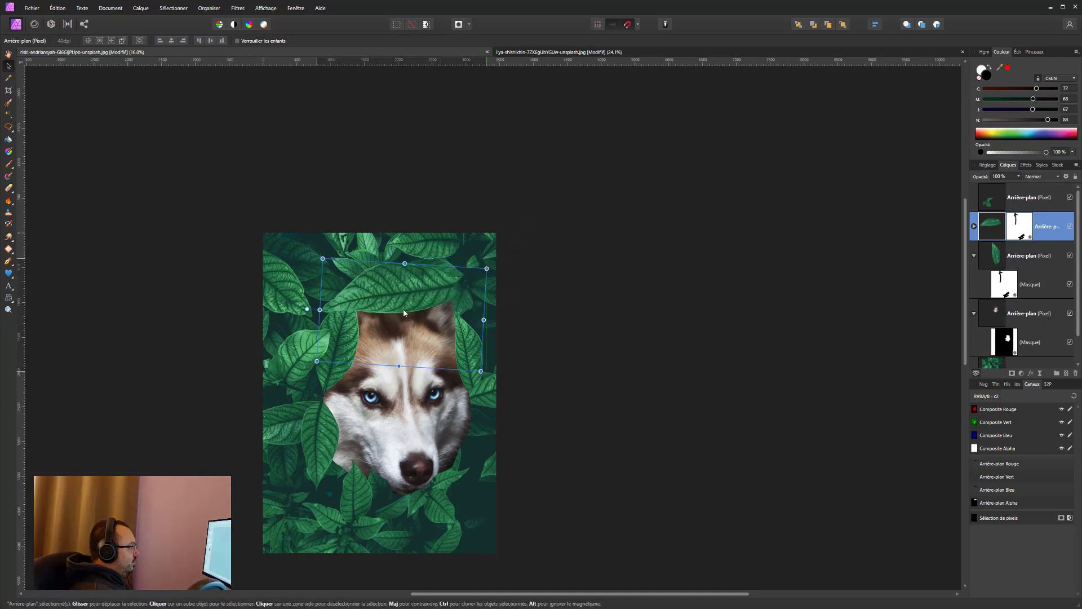
{"action": "left_click_drag", "start_coordinate": [487, 268], "coordinate": [456, 285]}
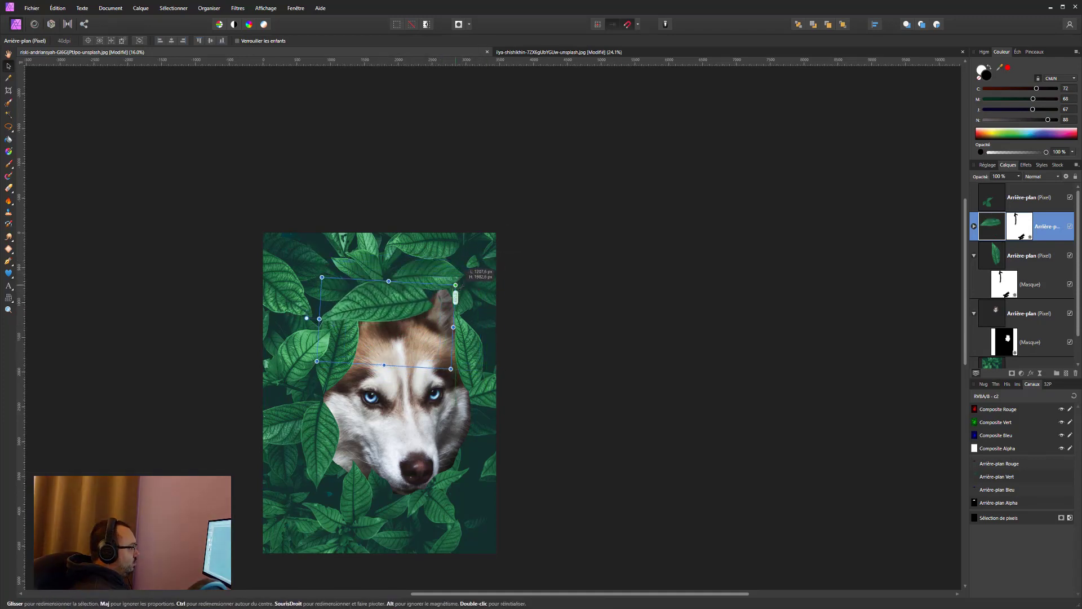
Lock the husky layer and slide the leaf copy across the top of the head
{"action": "left_click", "coordinate": [477, 311]}
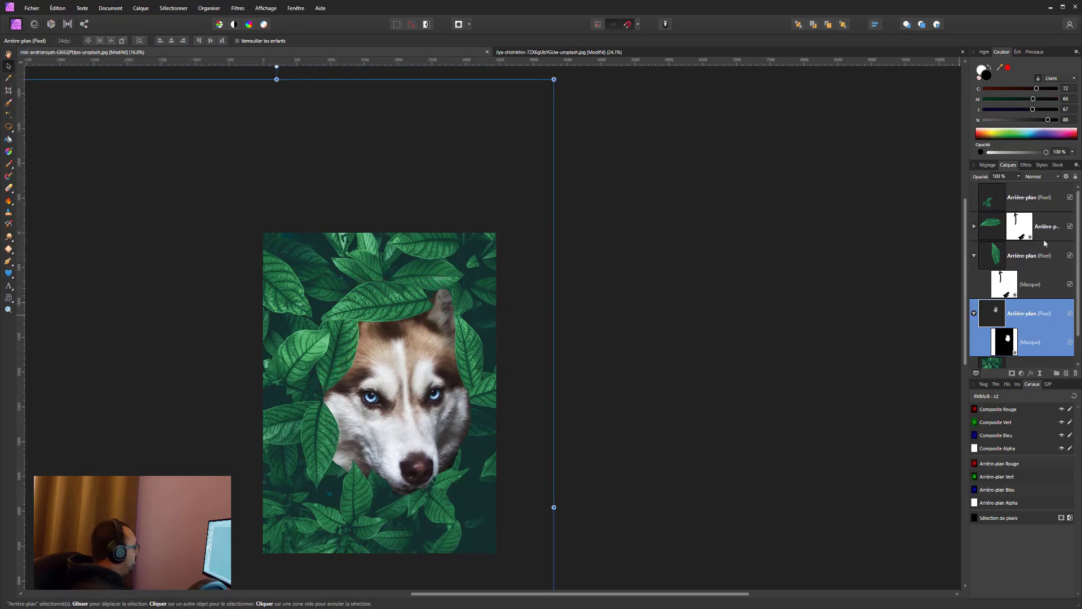
{"action": "left_click", "coordinate": [1077, 177]}
{"action": "left_click", "coordinate": [1025, 255]}
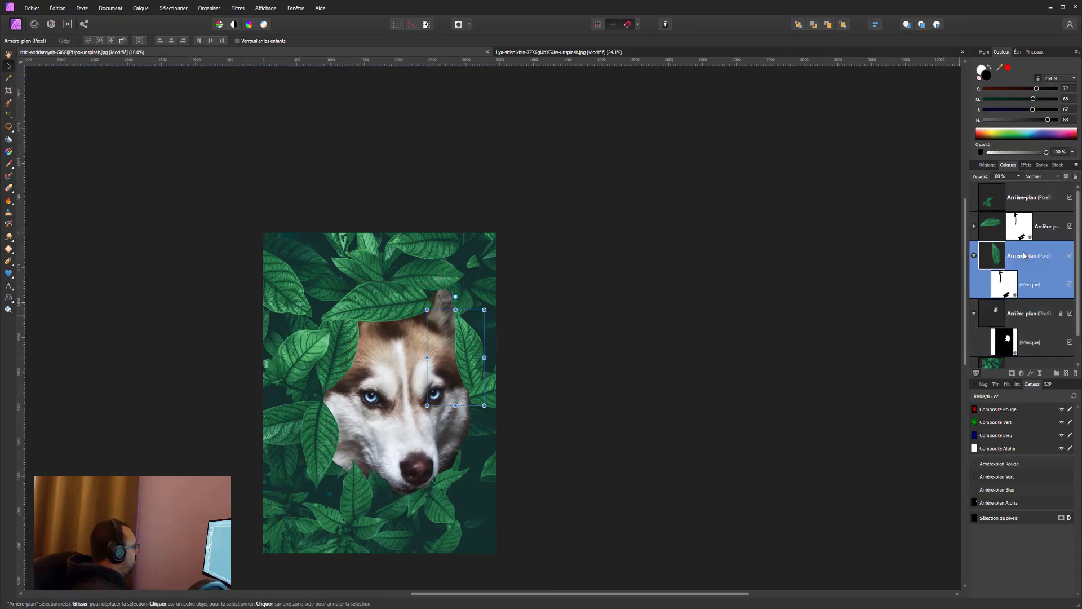
{"action": "left_click", "coordinate": [1045, 232]}
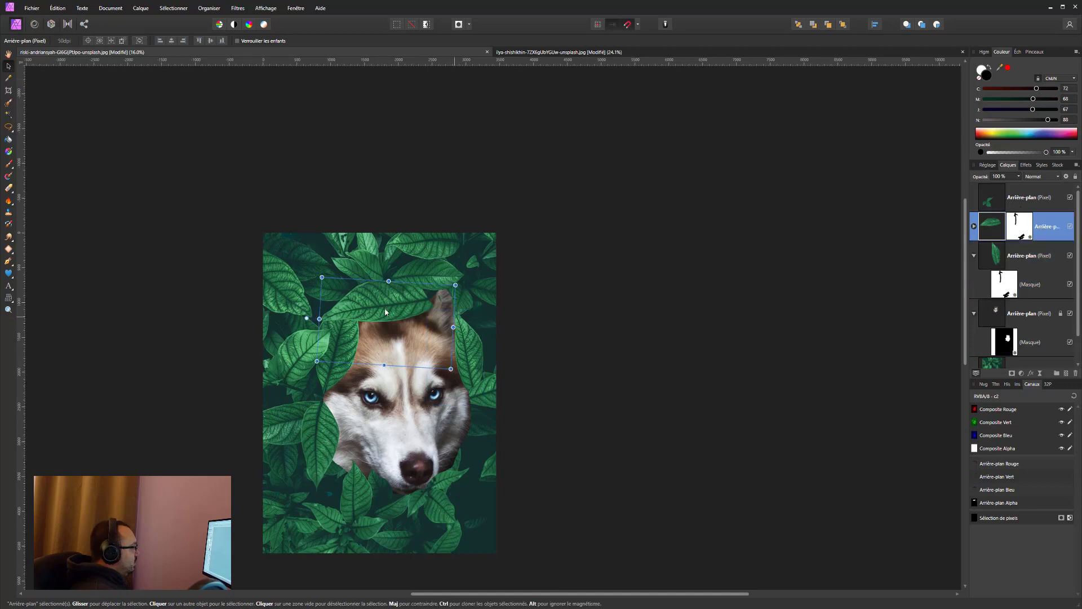
{"action": "left_click_drag", "start_coordinate": [384, 305], "coordinate": [398, 299]}
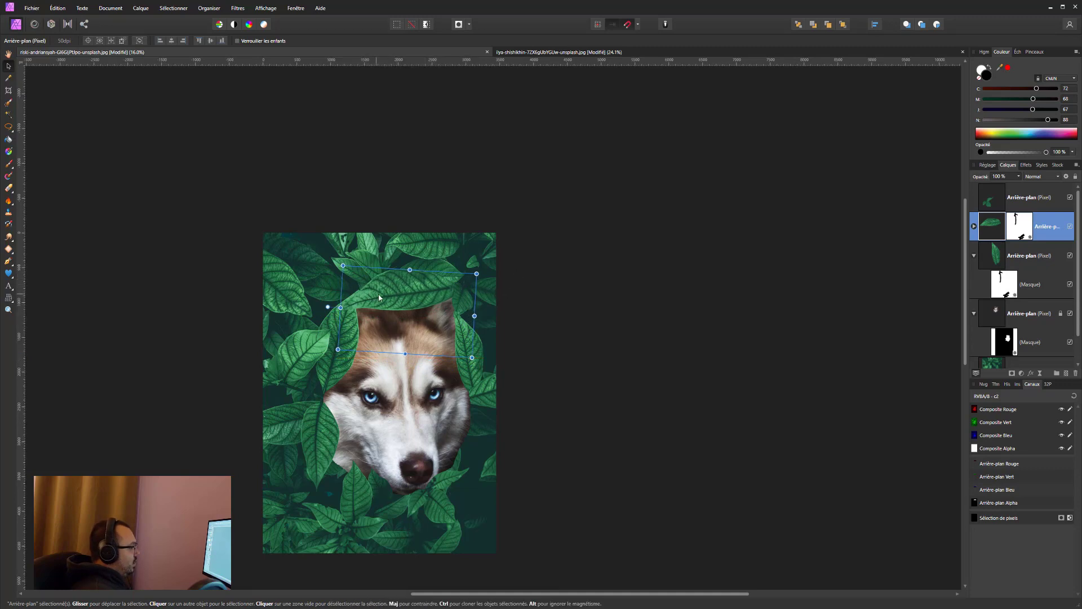
Flip the leaf copy horizontally and target it with the Mesh Warp tool
{"action": "right_click", "coordinate": [390, 299]}
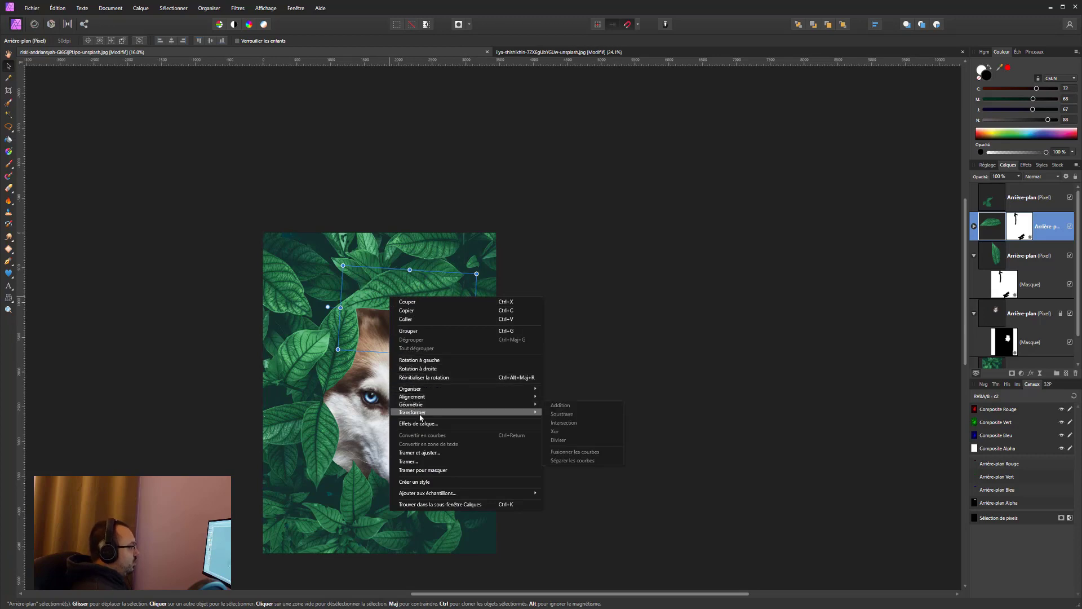
{"action": "mouse_move", "coordinate": [457, 412]}
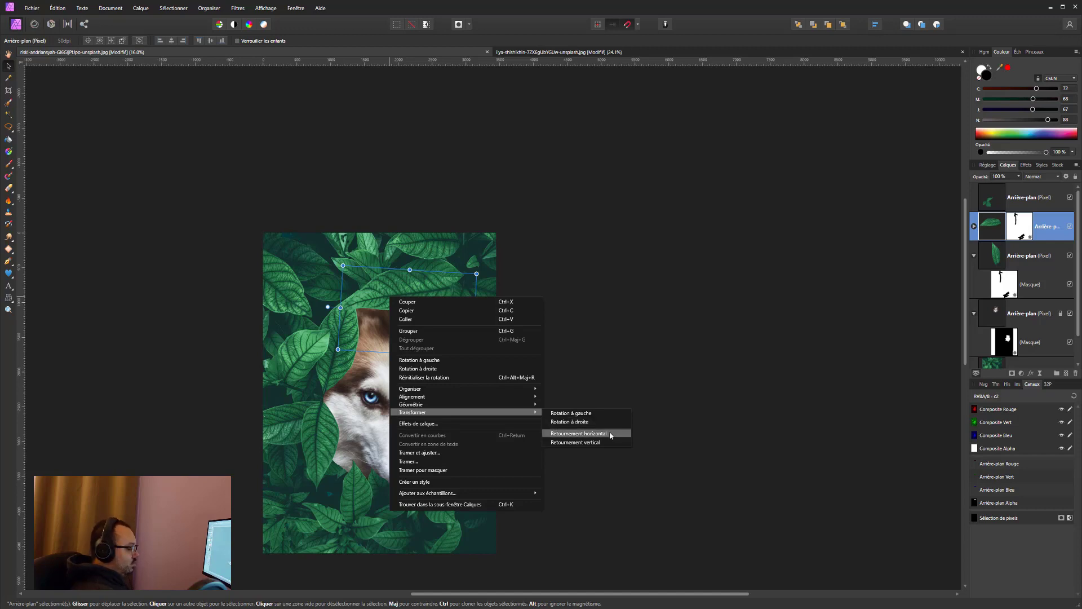
{"action": "left_click", "coordinate": [609, 433]}
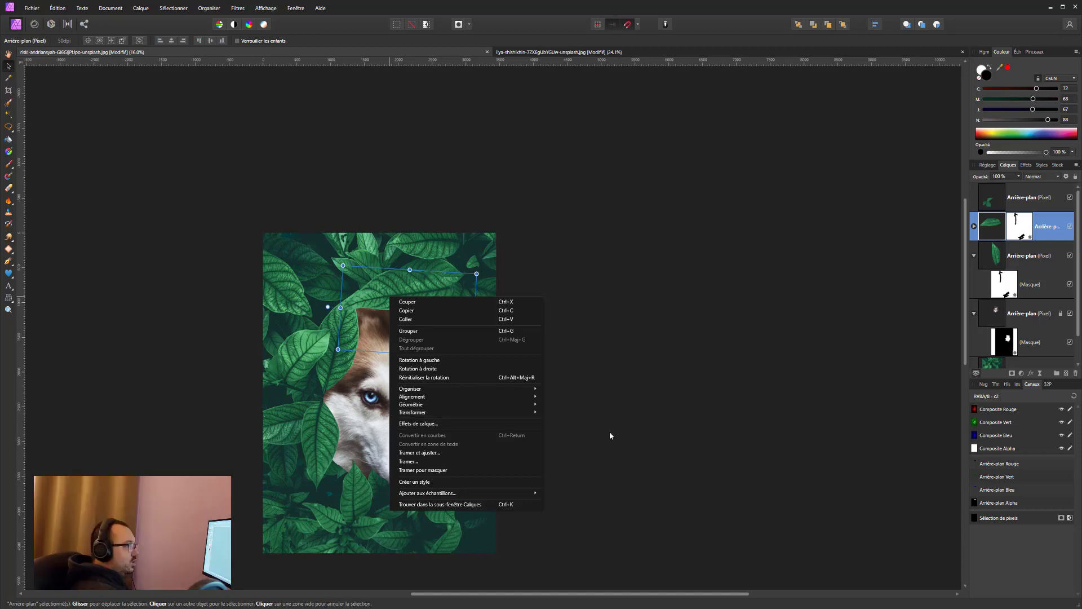
{"action": "left_click", "coordinate": [9, 299]}
{"action": "left_click", "coordinate": [31, 296]}
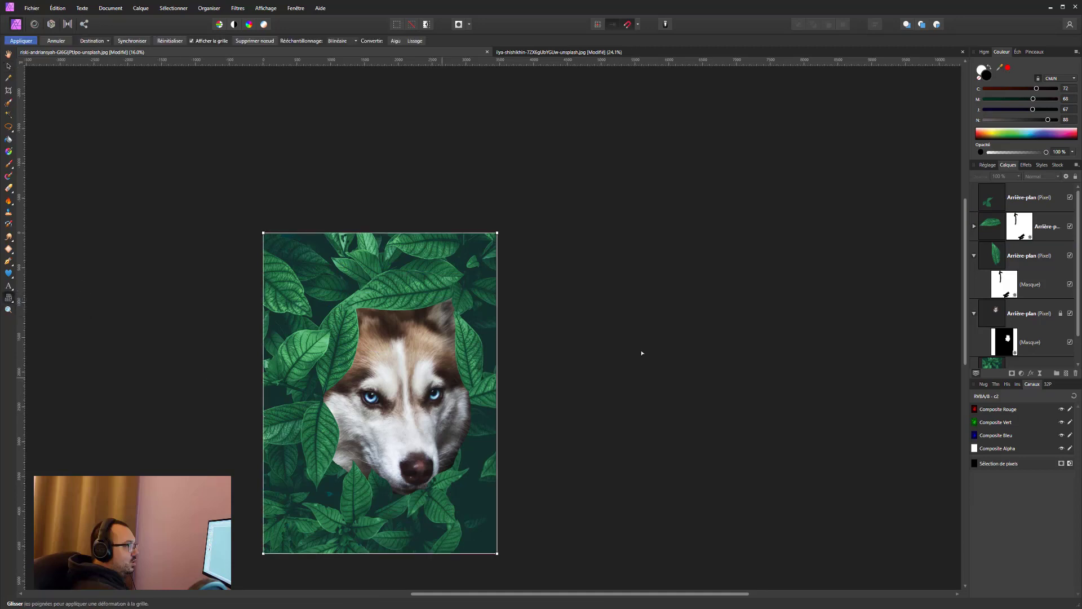
{"action": "left_click", "coordinate": [1023, 220]}
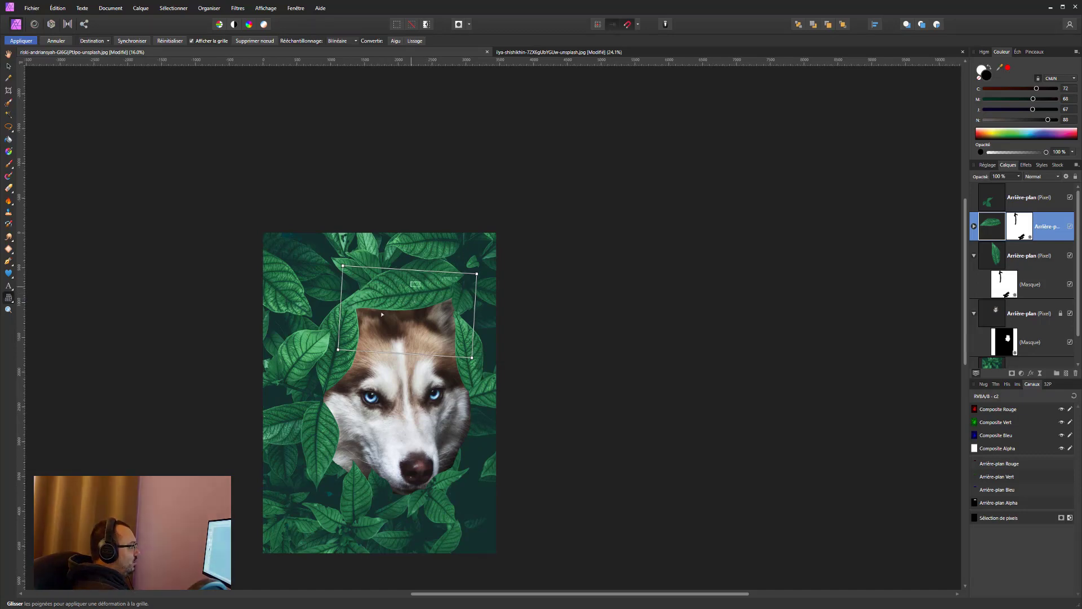
Add mesh warp nodes and bend the leaf up and across the top of the head
{"action": "key", "text": "ctrl+plus"}
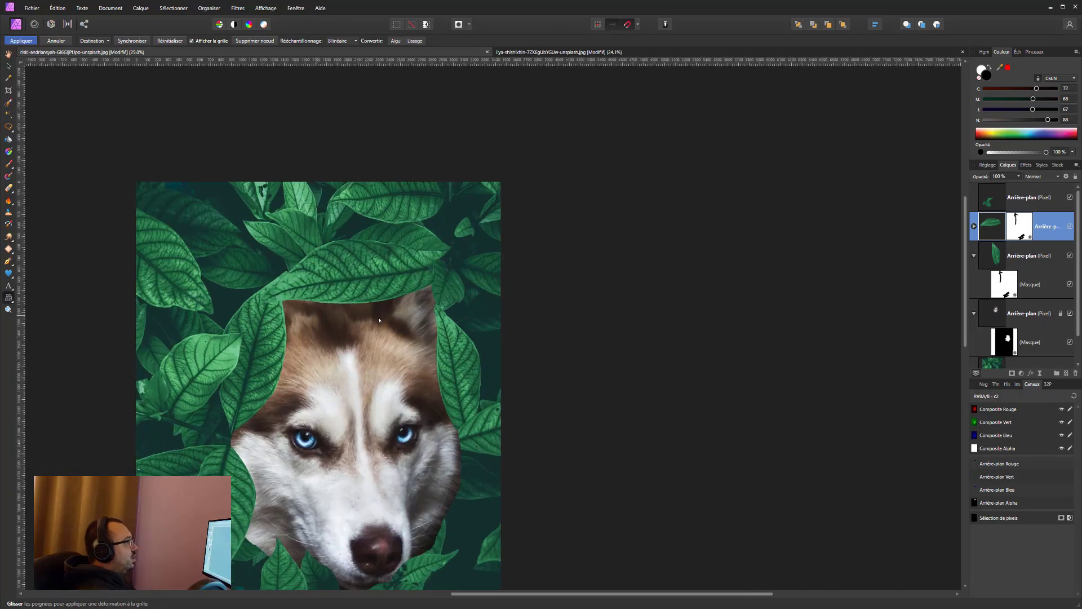
{"action": "key", "text": "ctrl+plus"}
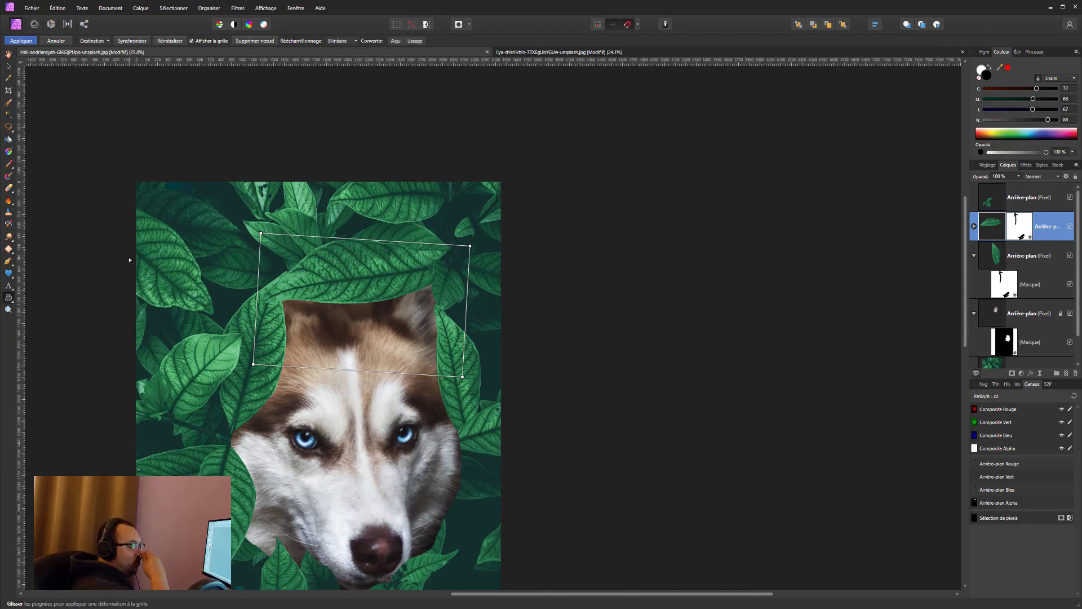
{"action": "double_click", "coordinate": [319, 275]}
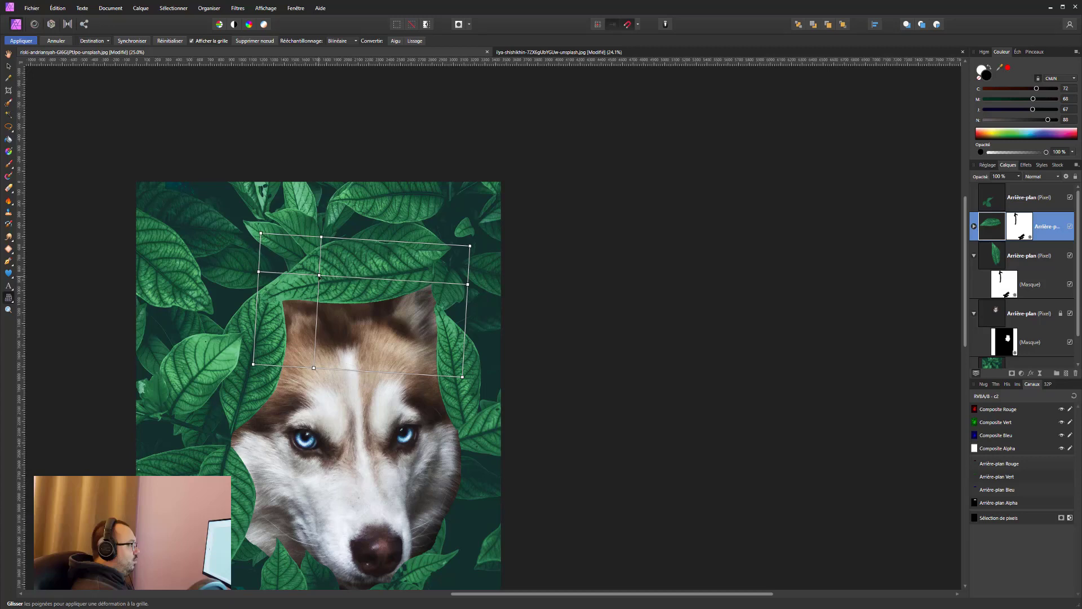
{"action": "left_click_drag", "start_coordinate": [319, 275], "coordinate": [321, 238]}
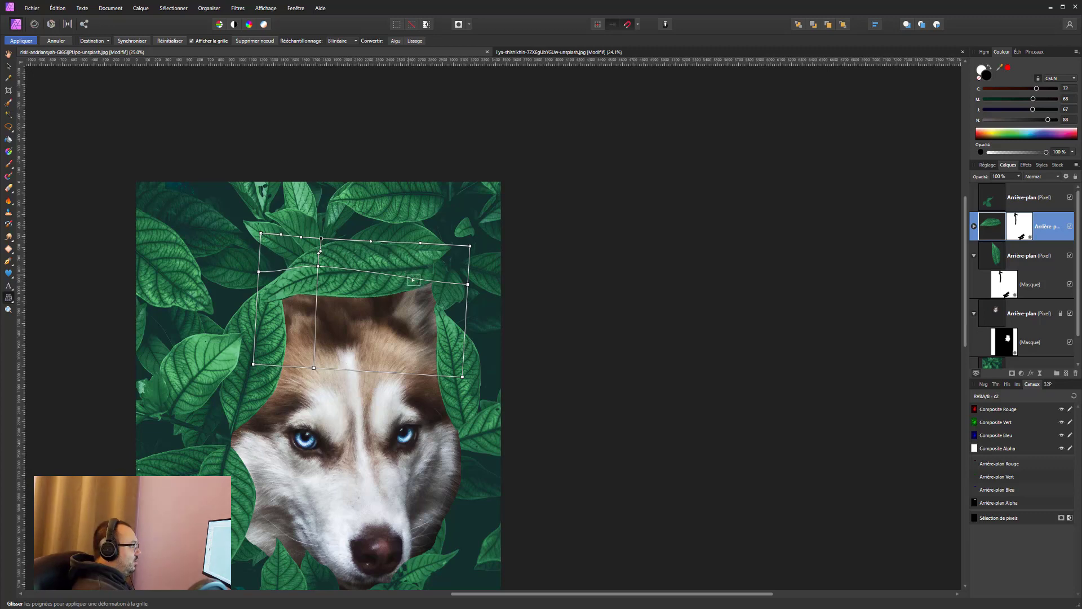
{"action": "left_click", "coordinate": [414, 280]}
{"action": "mouse_move", "coordinate": [468, 285]}
{"action": "left_mouse_down"}
{"action": "mouse_move", "coordinate": [462, 268]}
{"action": "mouse_move", "coordinate": [463, 281]}
{"action": "left_mouse_up"}
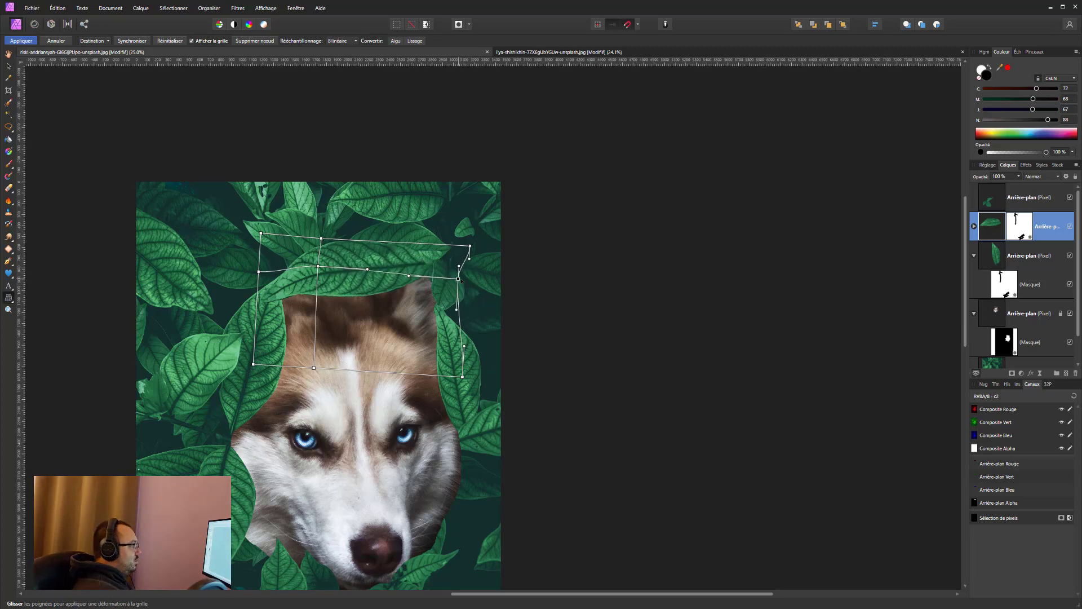
{"action": "double_click", "coordinate": [380, 294]}
{"action": "left_click_drag", "start_coordinate": [380, 292], "coordinate": [392, 289]}
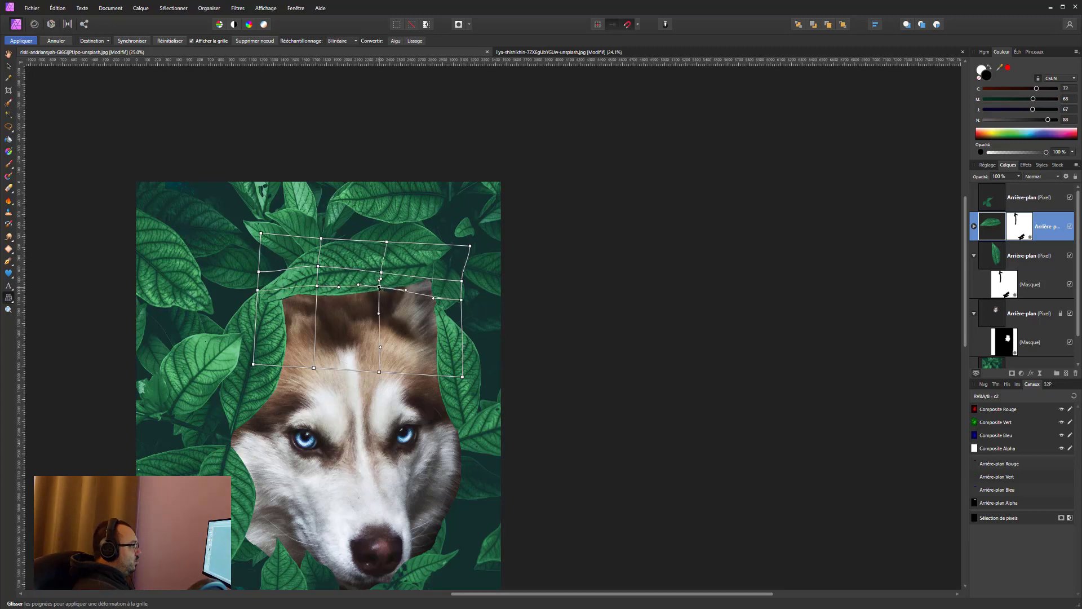
Lift the leaf's left side, apply the mesh warp and zoom back out
{"action": "left_click", "coordinate": [267, 301]}
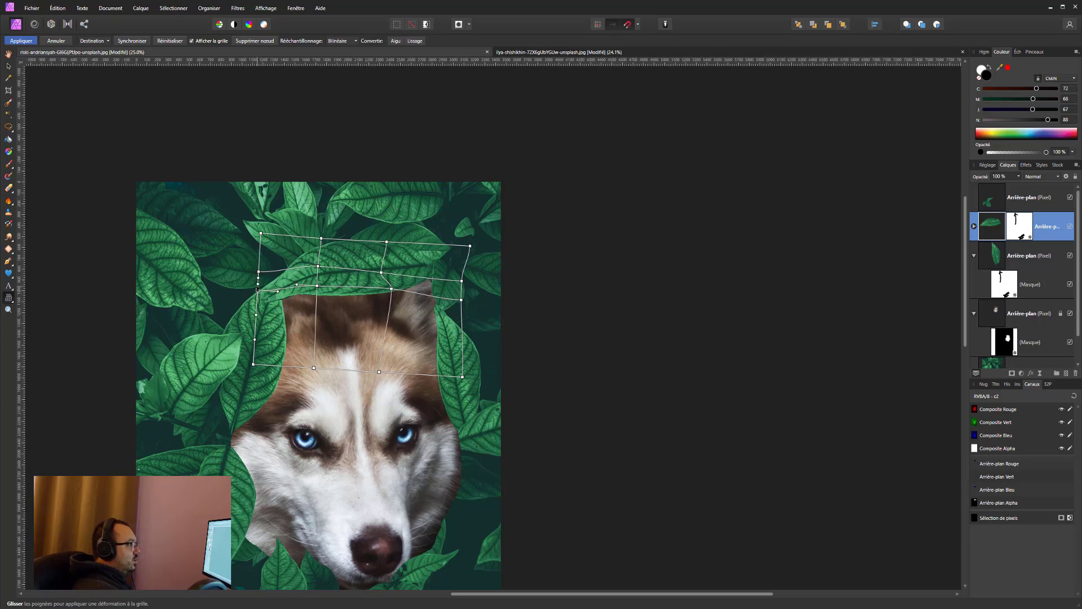
{"action": "left_click_drag", "start_coordinate": [257, 291], "coordinate": [260, 288]}
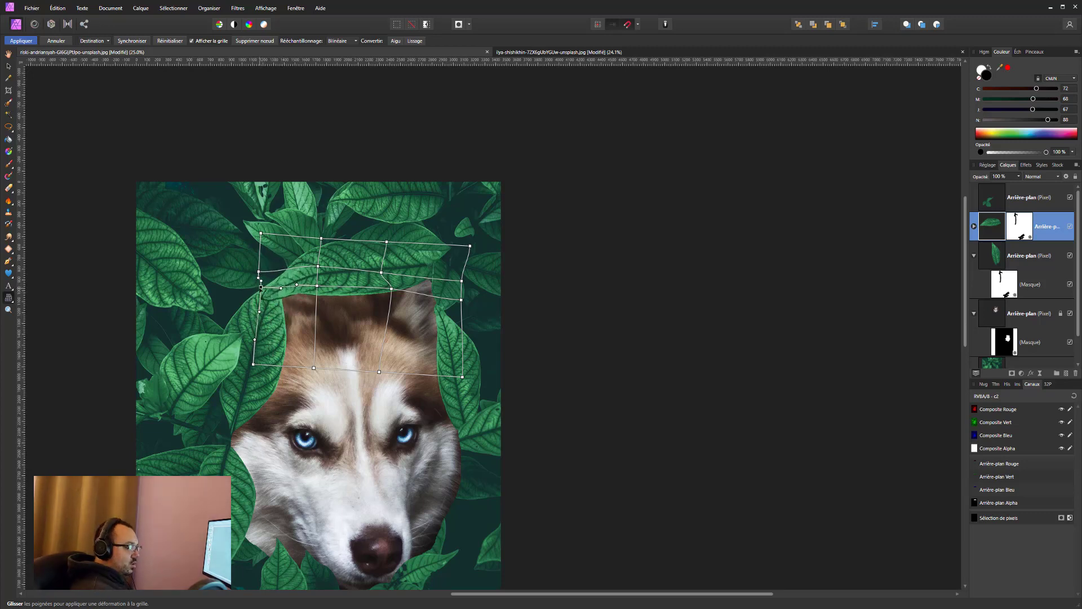
{"action": "left_click_drag", "start_coordinate": [260, 287], "coordinate": [258, 291]}
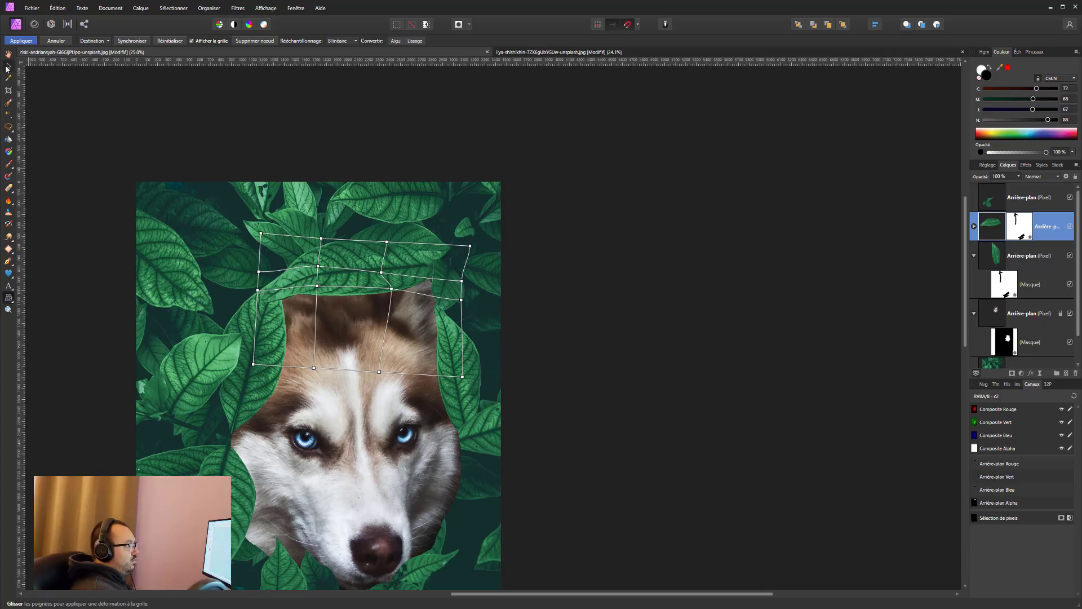
{"action": "key", "text": "h"}
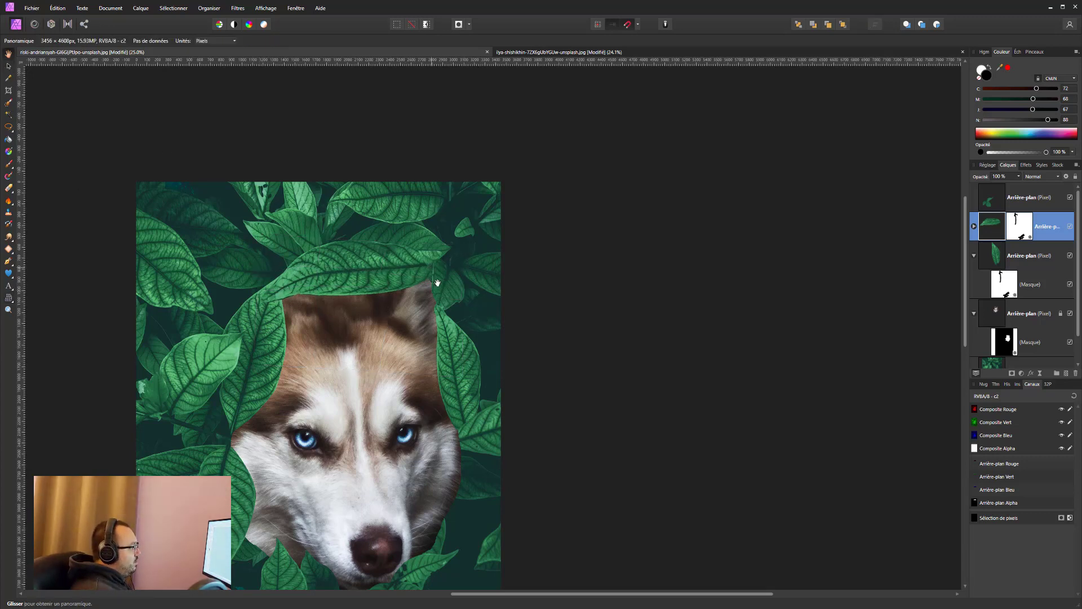
{"action": "scroll", "coordinate": [403, 330], "scroll_direction": "down", "scroll_amount": 2}
{"action": "scroll", "coordinate": [403, 330], "scroll_direction": "up", "scroll_amount": 1}
{"action": "scroll", "coordinate": [403, 330], "scroll_direction": "up", "scroll_amount": 1}
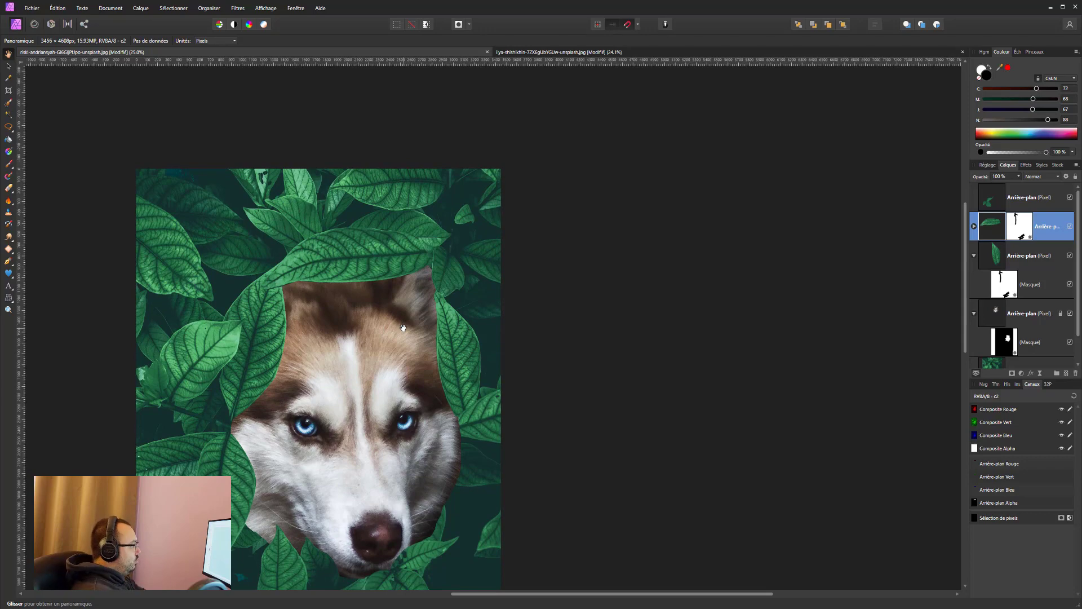
{"action": "key", "text": "ctrl+minus"}
{"action": "key", "text": "ctrl+minus"}
{"action": "key", "text": "ctrl+plus"}
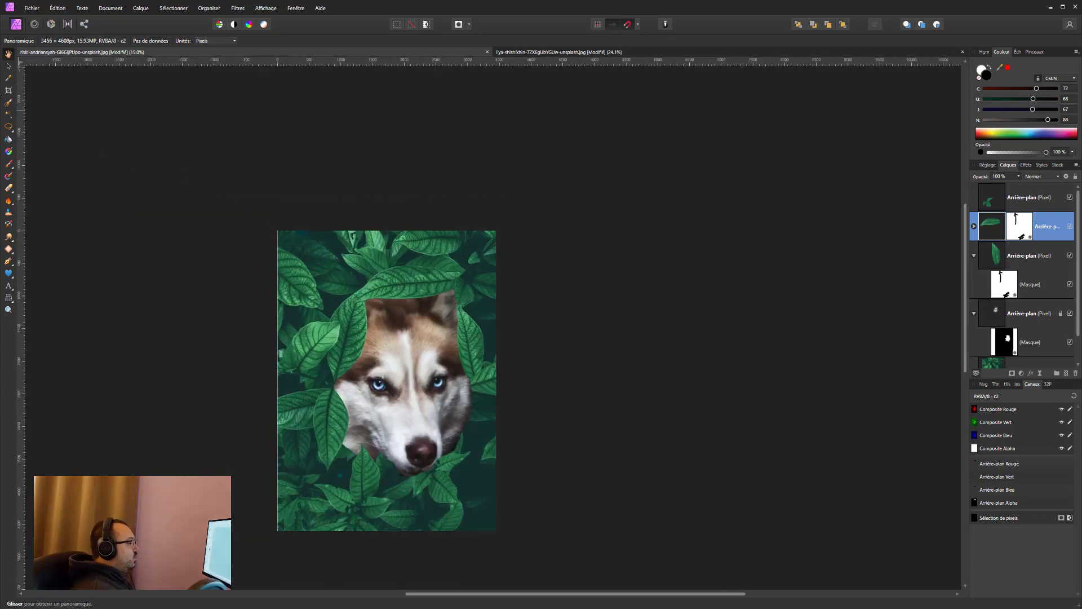
{"action": "left_click", "coordinate": [8, 66]}
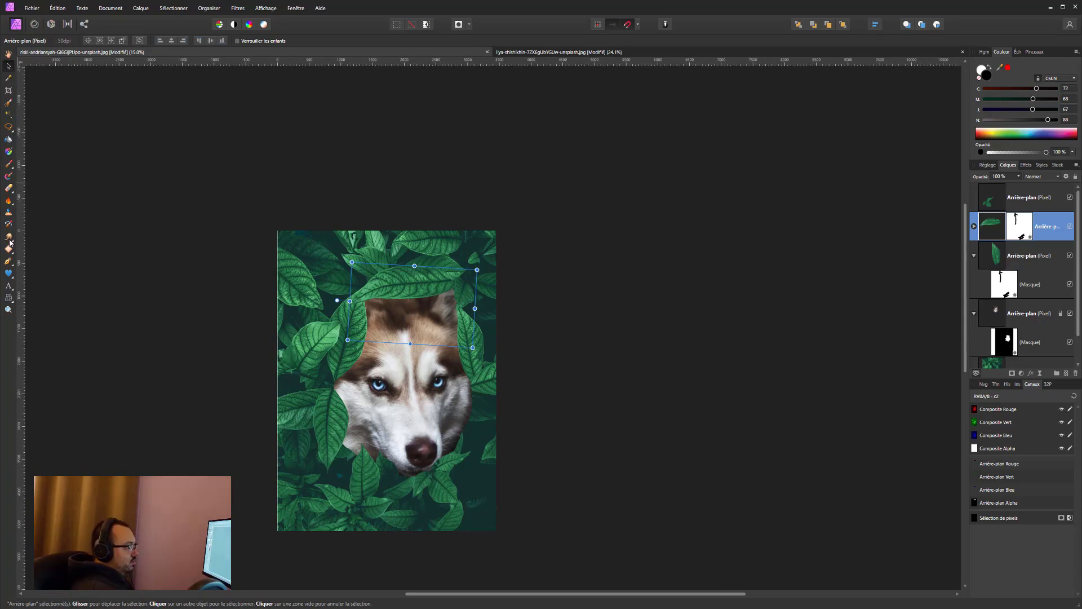
Begin a Pen path on the leaf left of the husky's head, then undo the false start
{"action": "left_click", "coordinate": [8, 263]}
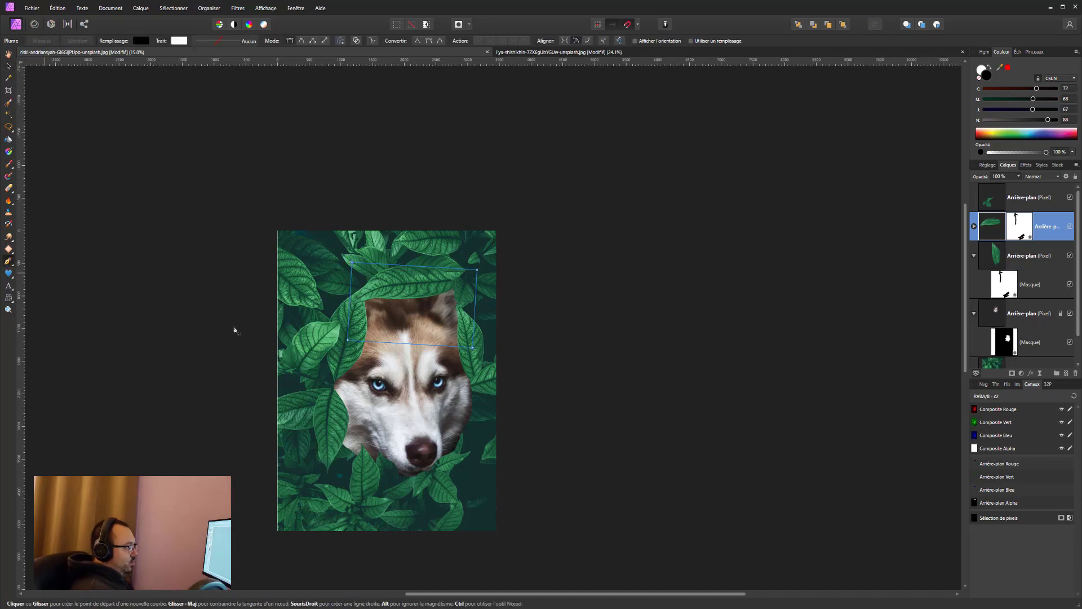
{"action": "left_click", "coordinate": [299, 371]}
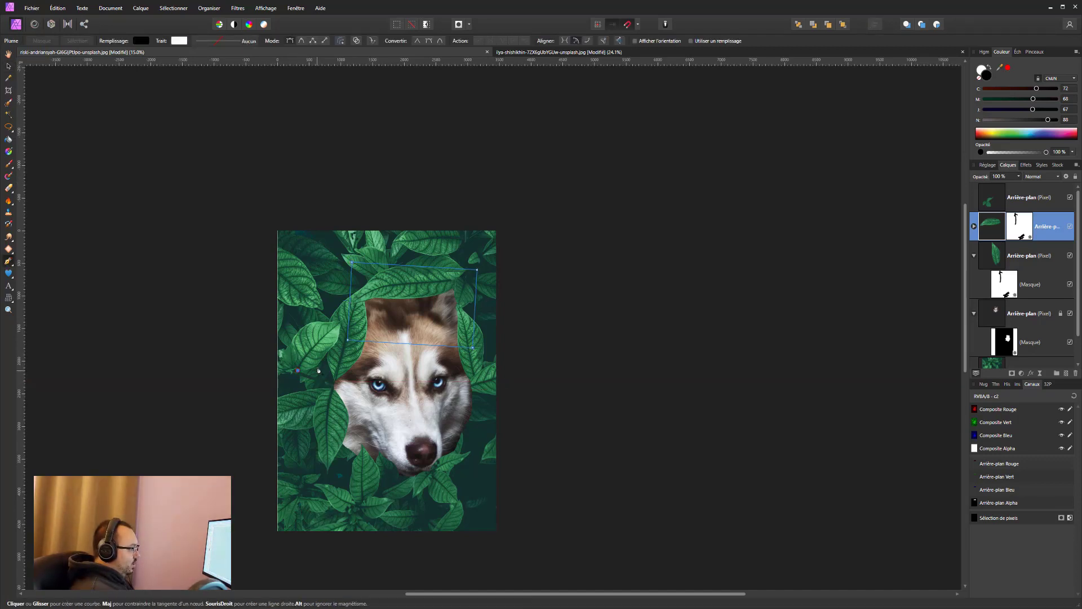
{"action": "left_click", "coordinate": [333, 344]}
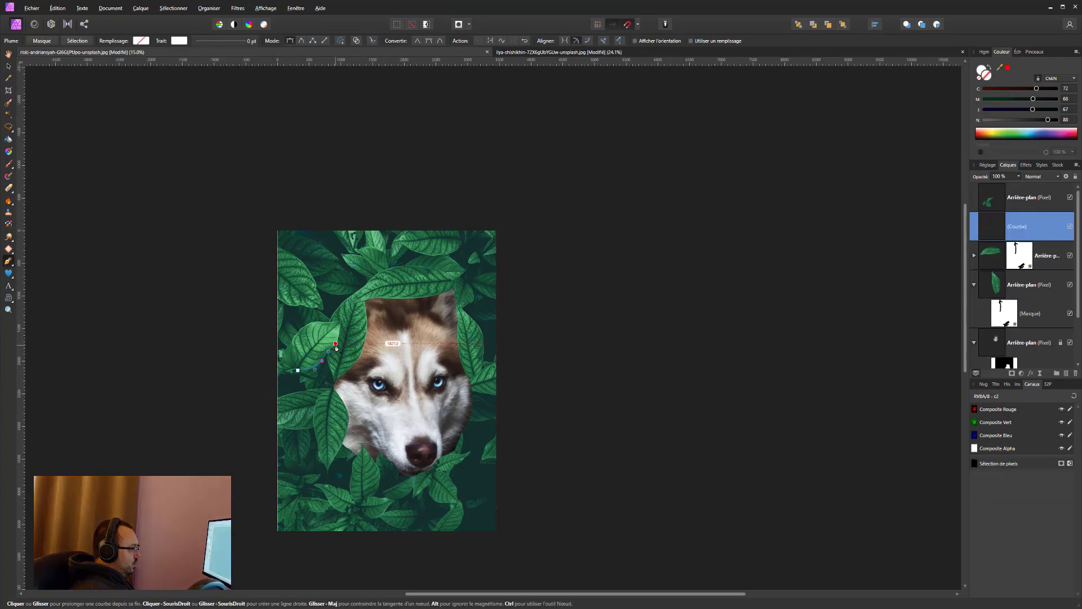
{"action": "scroll", "coordinate": [338, 344], "scroll_direction": "up", "scroll_amount": 2}
{"action": "scroll", "coordinate": [341, 342], "scroll_direction": "up", "scroll_amount": 3}
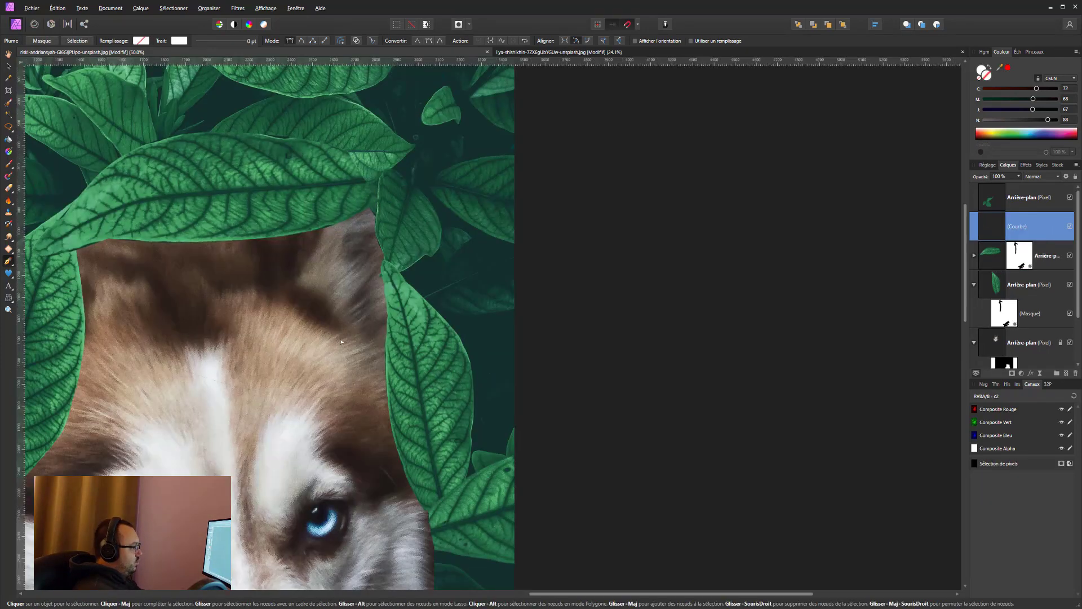
{"action": "scroll", "coordinate": [338, 344], "scroll_direction": "down", "scroll_amount": 3}
{"action": "scroll", "coordinate": [333, 316], "scroll_direction": "left", "scroll_amount": 5}
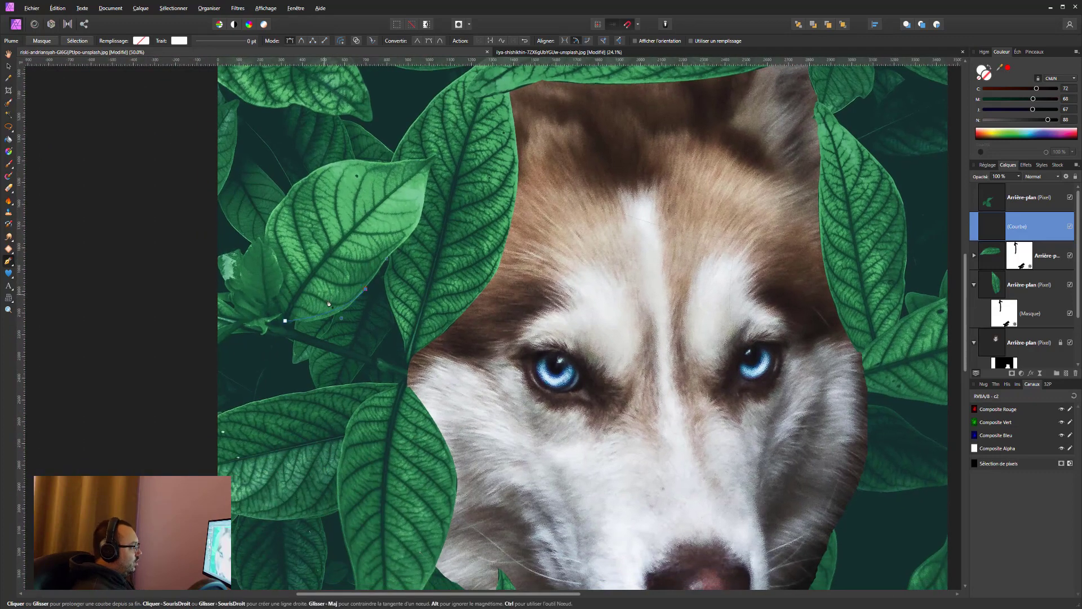
{"action": "key", "text": "ctrl+z"}
Trace the left leaf's outline with curved Pen points, closing the path at its start
{"action": "left_click", "coordinate": [279, 325]}
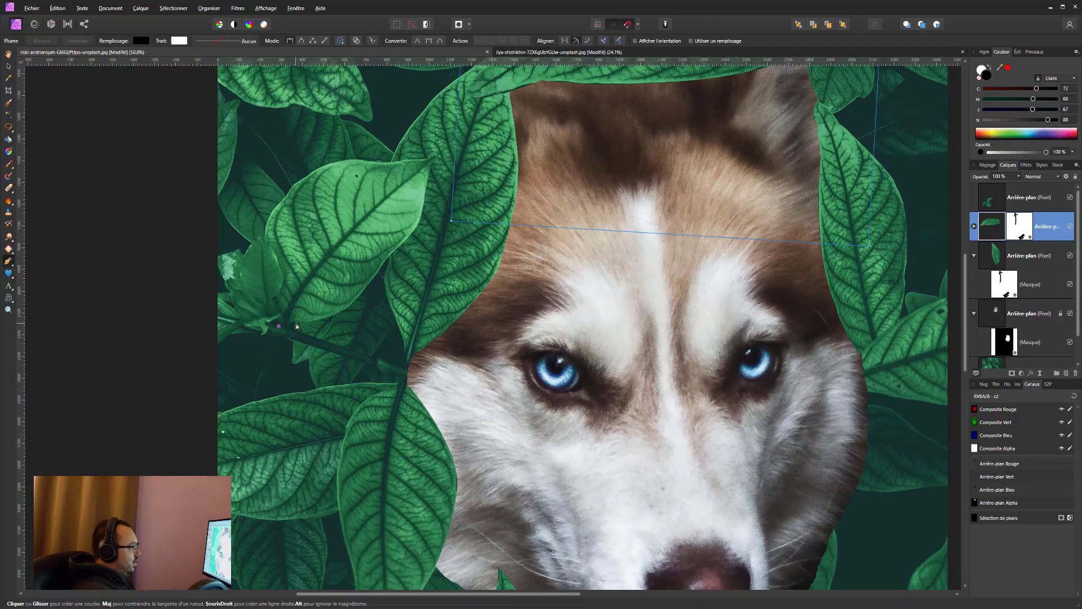
{"action": "left_click_drag", "start_coordinate": [305, 326], "coordinate": [305, 323]}
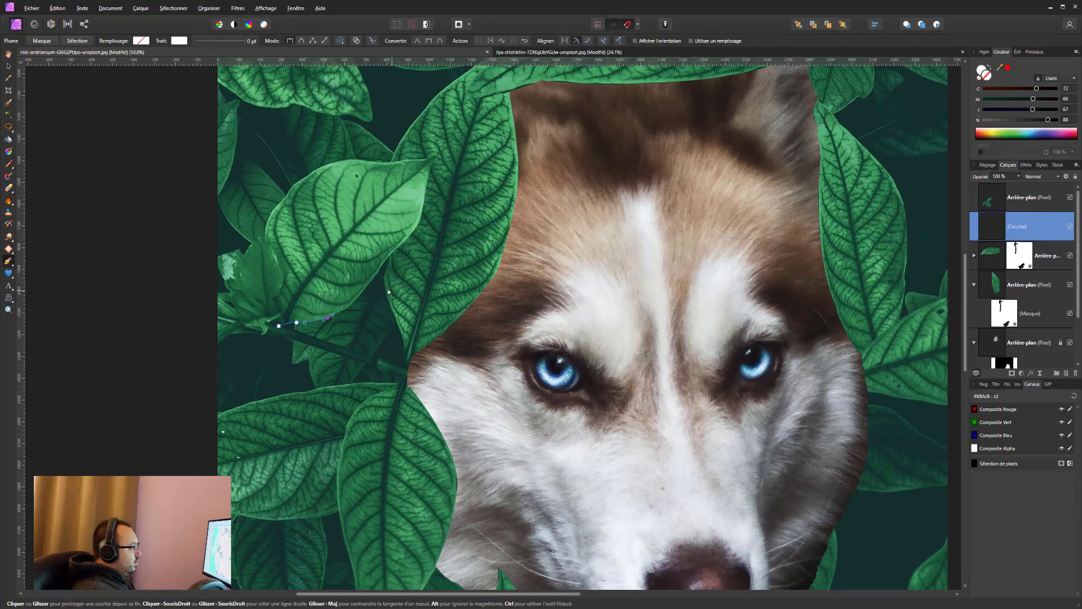
{"action": "left_click_drag", "start_coordinate": [375, 274], "coordinate": [416, 229]}
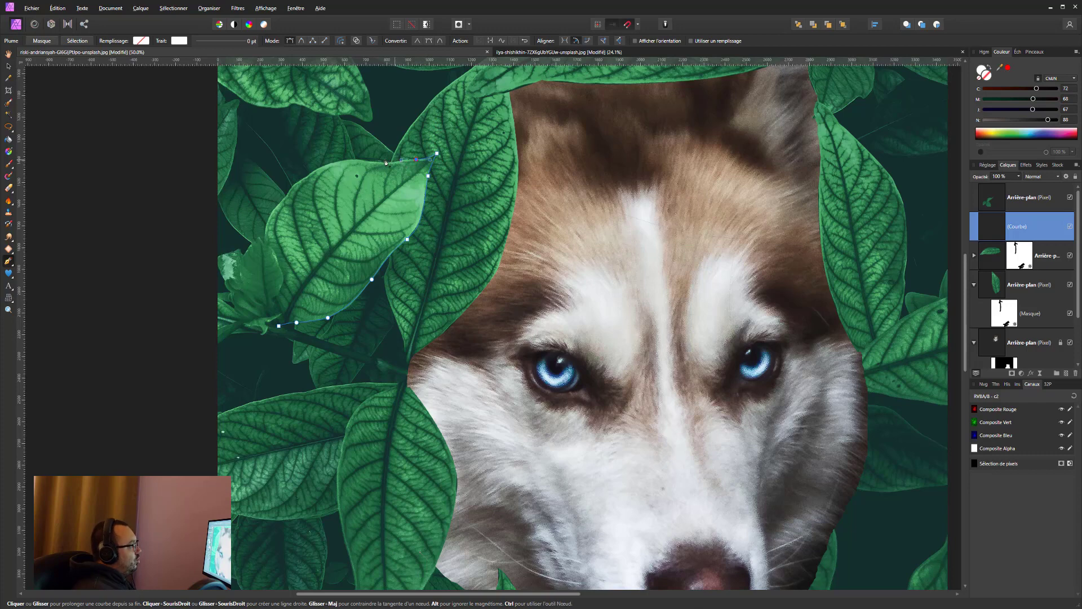
{"action": "left_click_drag", "start_coordinate": [384, 164], "coordinate": [383, 163]}
{"action": "left_click_drag", "start_coordinate": [266, 238], "coordinate": [264, 238]}
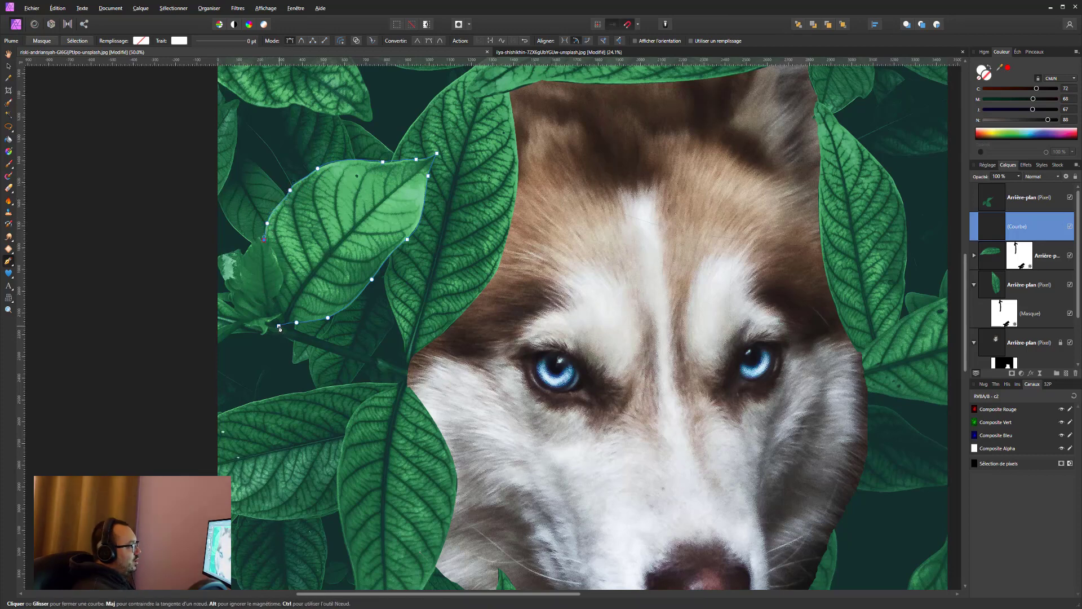
{"action": "left_click_drag", "start_coordinate": [279, 326], "coordinate": [263, 321]}
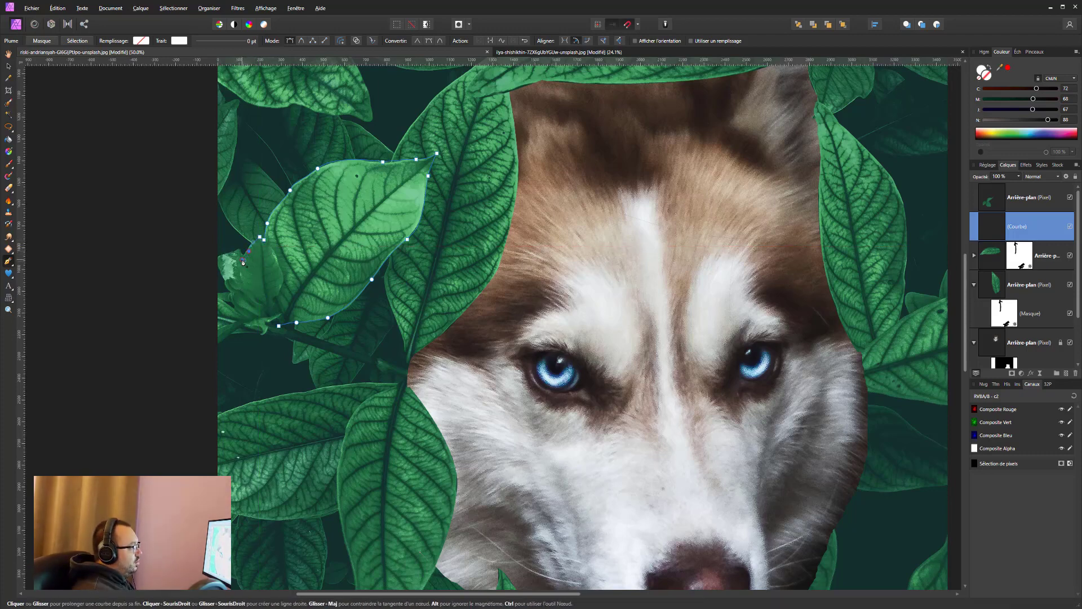
{"action": "left_click", "coordinate": [250, 297]}
{"action": "left_click", "coordinate": [279, 326]}
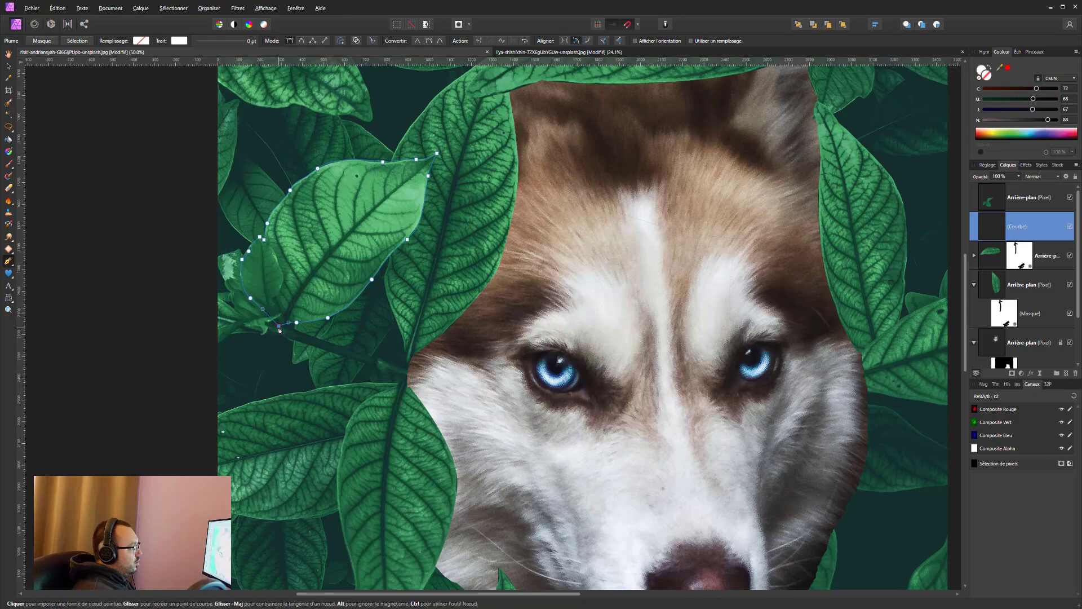
Turn the leaf outline into a selection, copy it to its own top layer, and deselect
{"action": "left_click", "coordinate": [74, 42]}
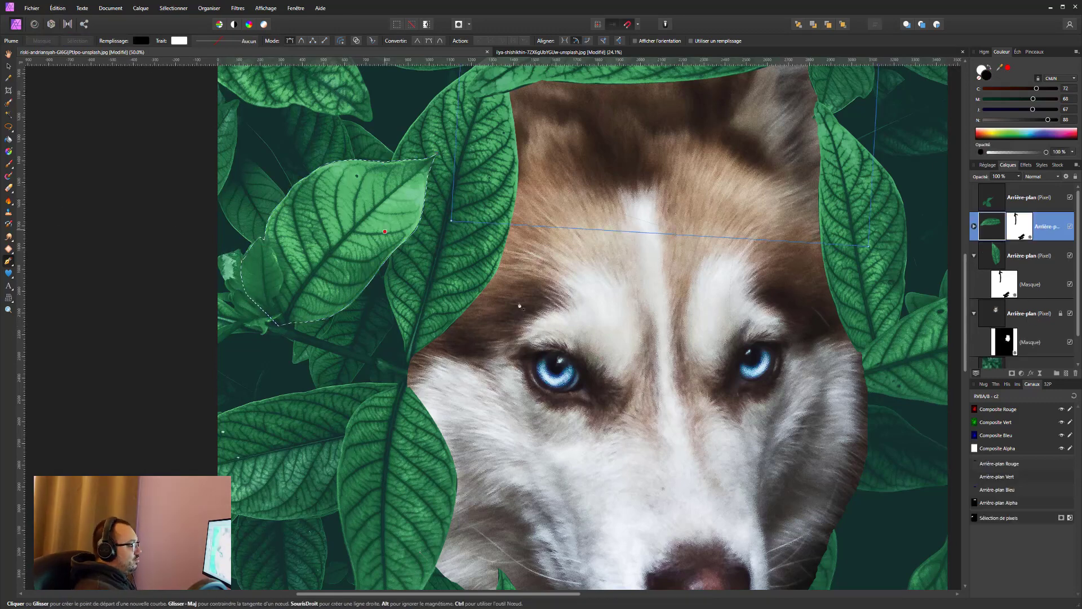
{"action": "scroll", "coordinate": [1007, 338], "scroll_direction": "down", "scroll_amount": 1}
{"action": "left_click", "coordinate": [1007, 342]}
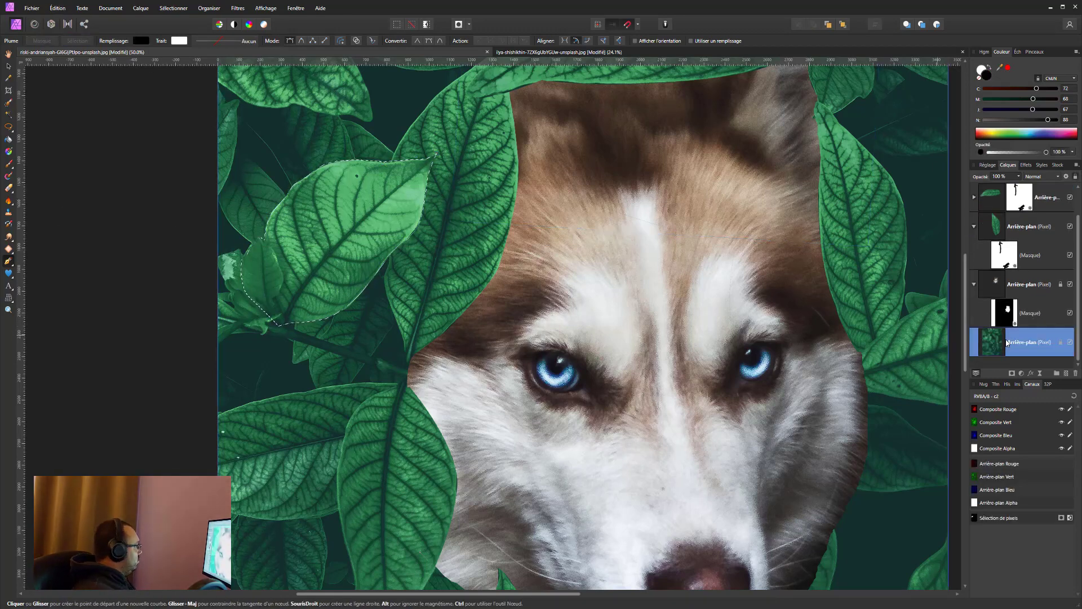
{"action": "key", "text": "ctrl+j"}
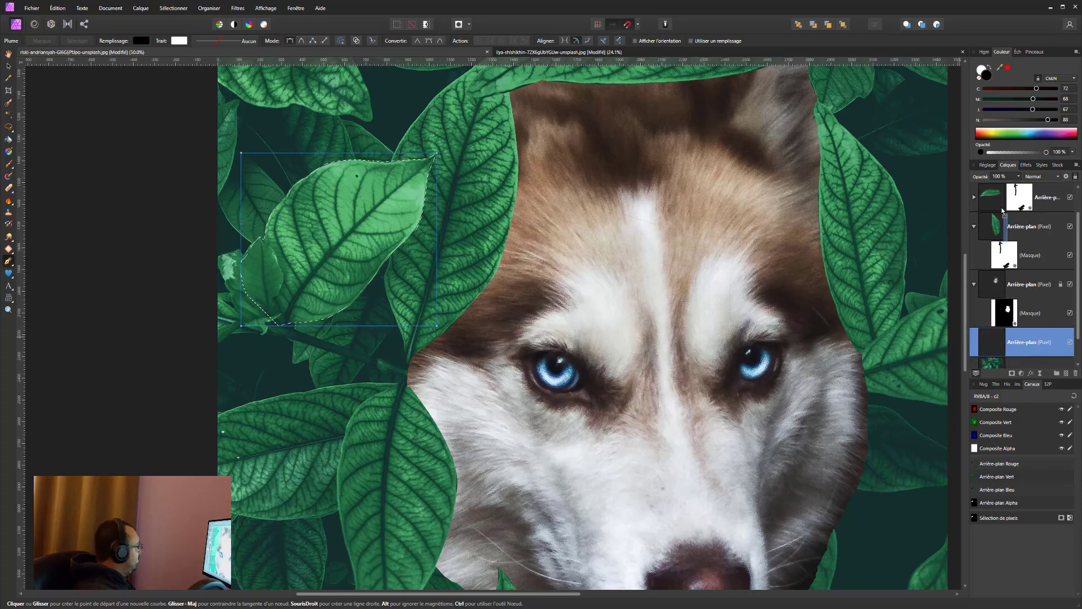
{"action": "left_click_drag", "start_coordinate": [996, 338], "coordinate": [1015, 186]}
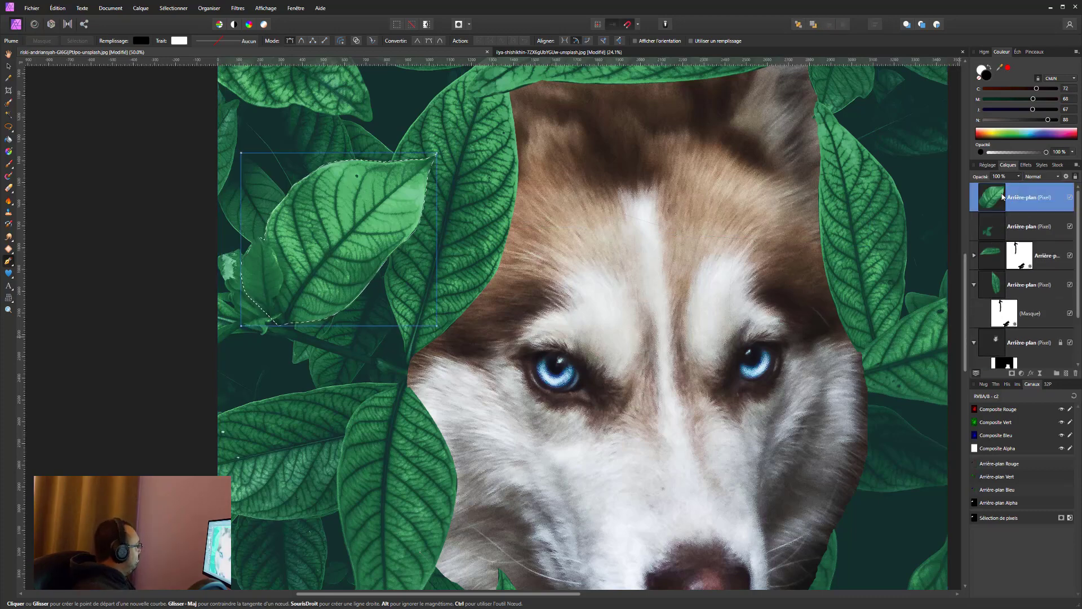
{"action": "key", "text": "ctrl+minus"}
{"action": "key", "text": "ctrl+minus"}
{"action": "key", "text": "ctrl+d"}
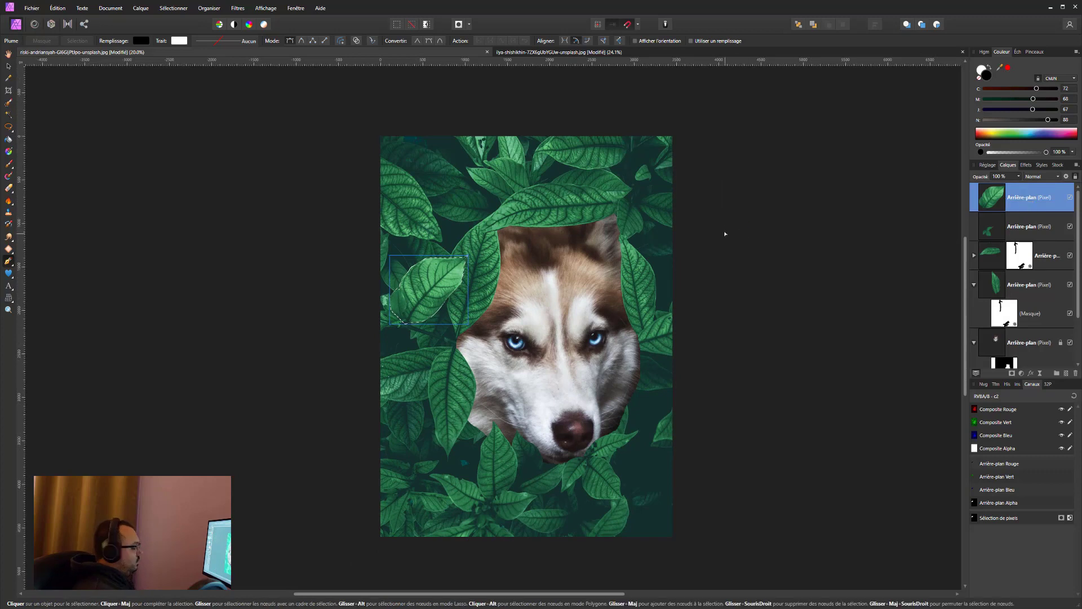
Move the leaf beside the husky's nose, flip it horizontally, rotate about -21° and stretch it taller
{"action": "left_click", "coordinate": [9, 67]}
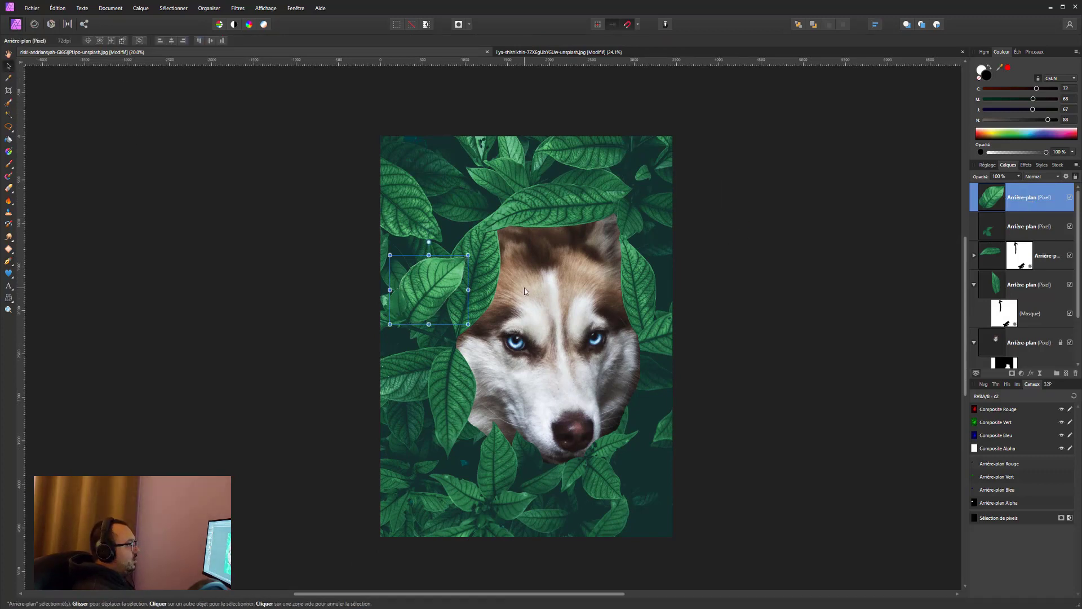
{"action": "mouse_move", "coordinate": [418, 290]}
{"action": "left_mouse_down"}
{"action": "mouse_move", "coordinate": [692, 402]}
{"action": "mouse_move", "coordinate": [634, 410]}
{"action": "left_mouse_up"}
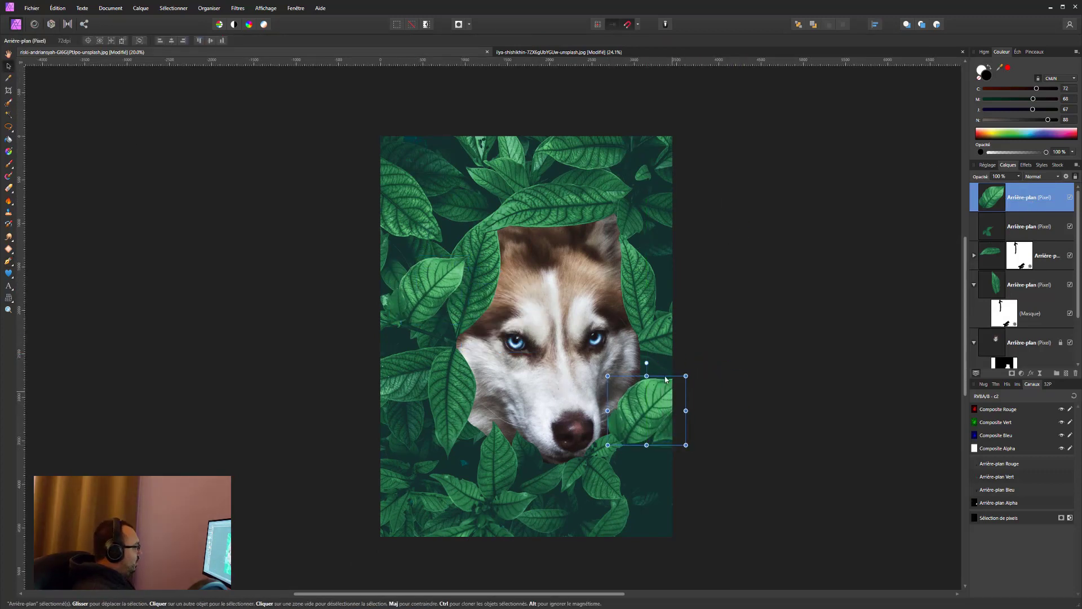
{"action": "right_click", "coordinate": [657, 398]}
{"action": "mouse_move", "coordinate": [678, 299]}
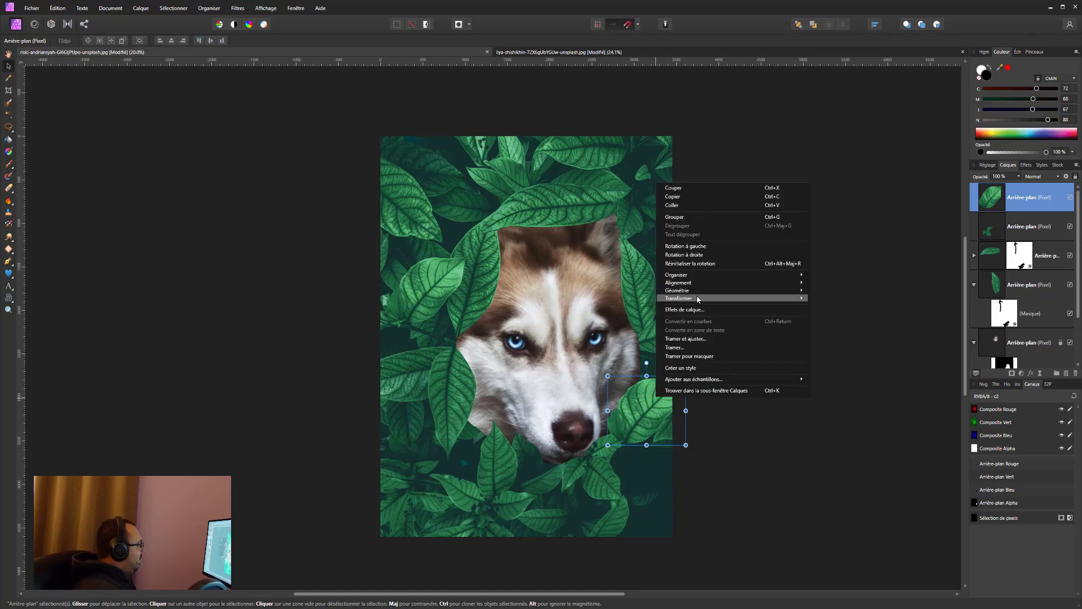
{"action": "left_click", "coordinate": [845, 319]}
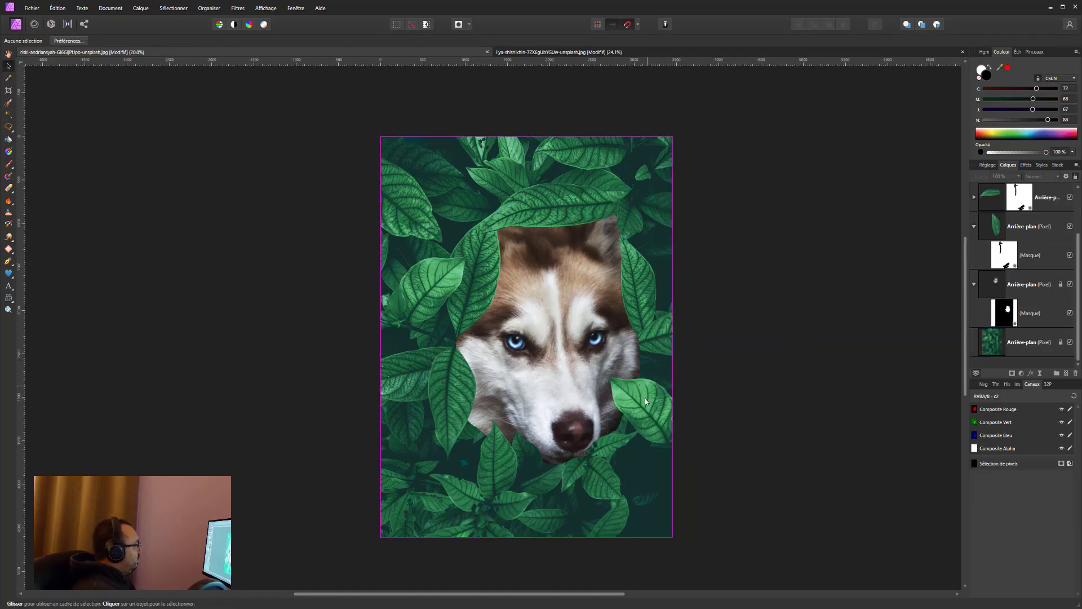
{"action": "mouse_move", "coordinate": [647, 363]}
{"action": "left_mouse_down"}
{"action": "mouse_move", "coordinate": [671, 357]}
{"action": "mouse_move", "coordinate": [685, 372]}
{"action": "left_mouse_up"}
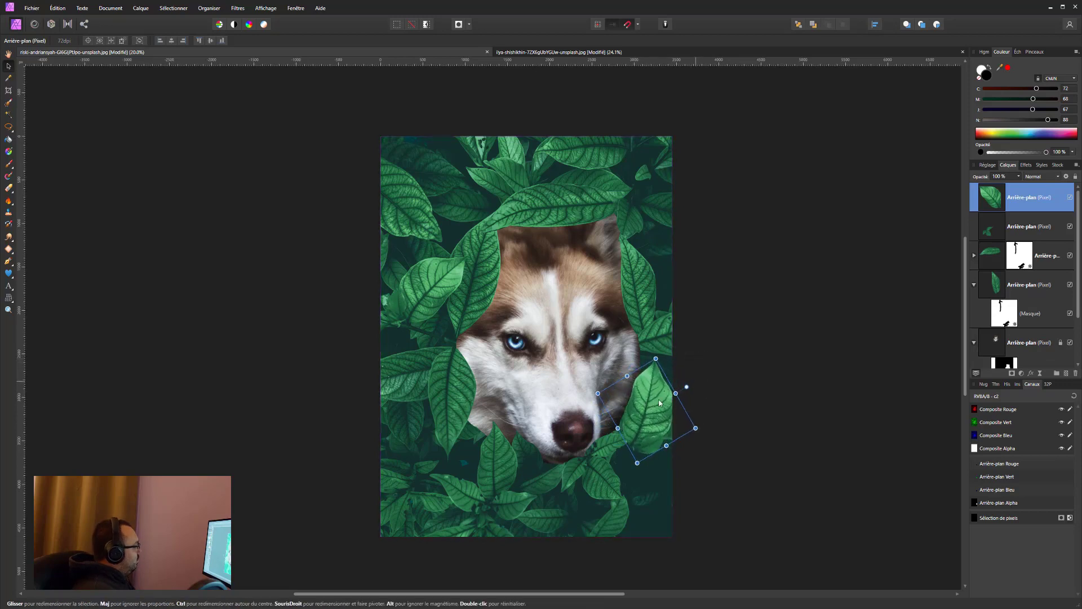
{"action": "left_click_drag", "start_coordinate": [665, 408], "coordinate": [649, 388]}
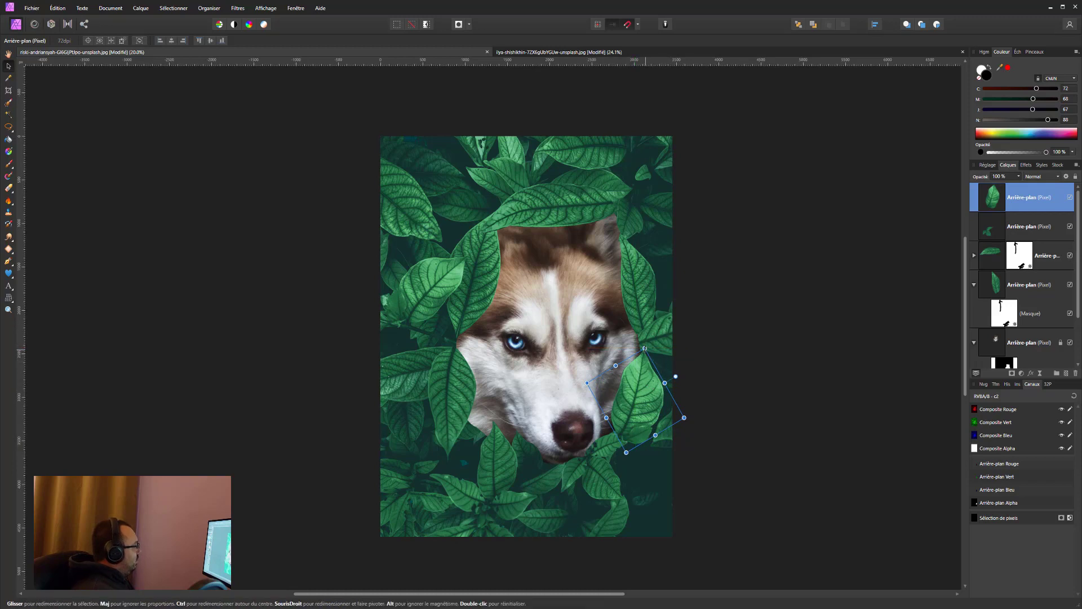
{"action": "left_click_drag", "start_coordinate": [645, 348], "coordinate": [646, 343]}
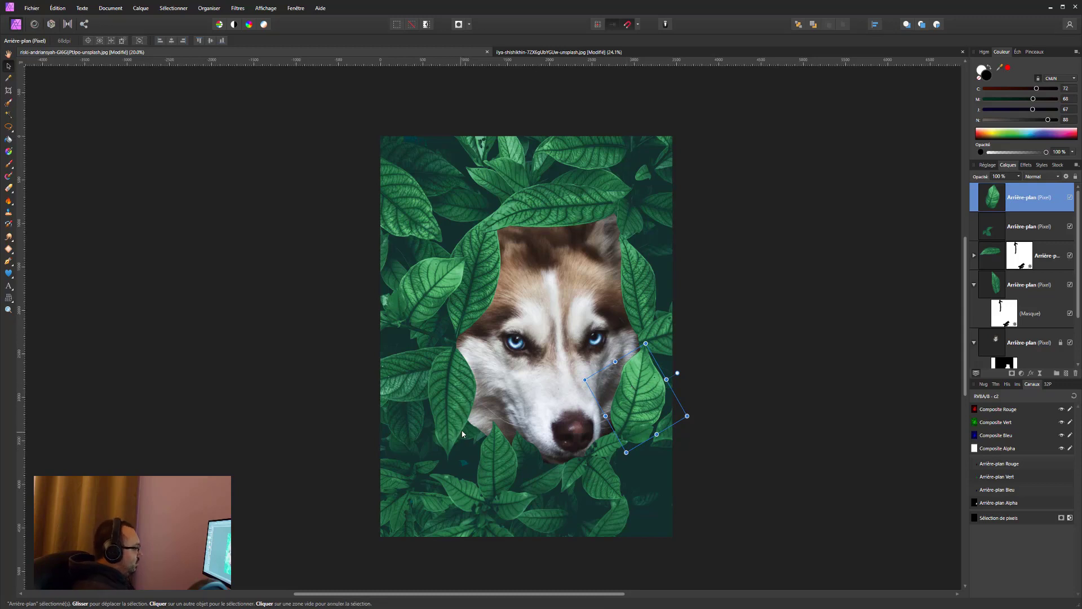
Duplicate the leaf, place the copy near the lower-left cheek, and shrink it
{"action": "key", "text": "ctrl+j"}
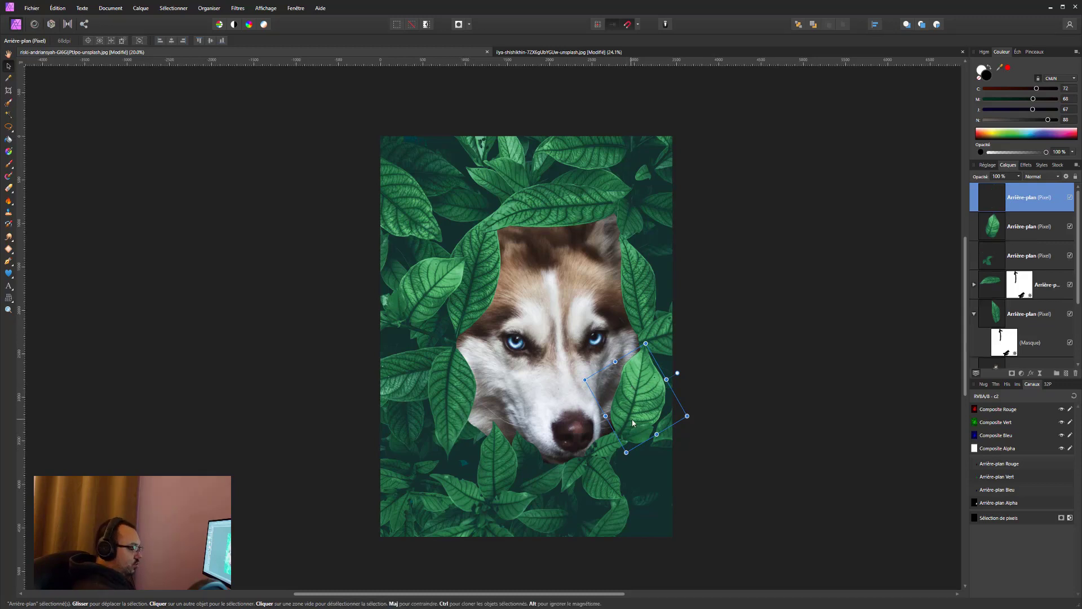
{"action": "left_click_drag", "start_coordinate": [632, 422], "coordinate": [445, 485]}
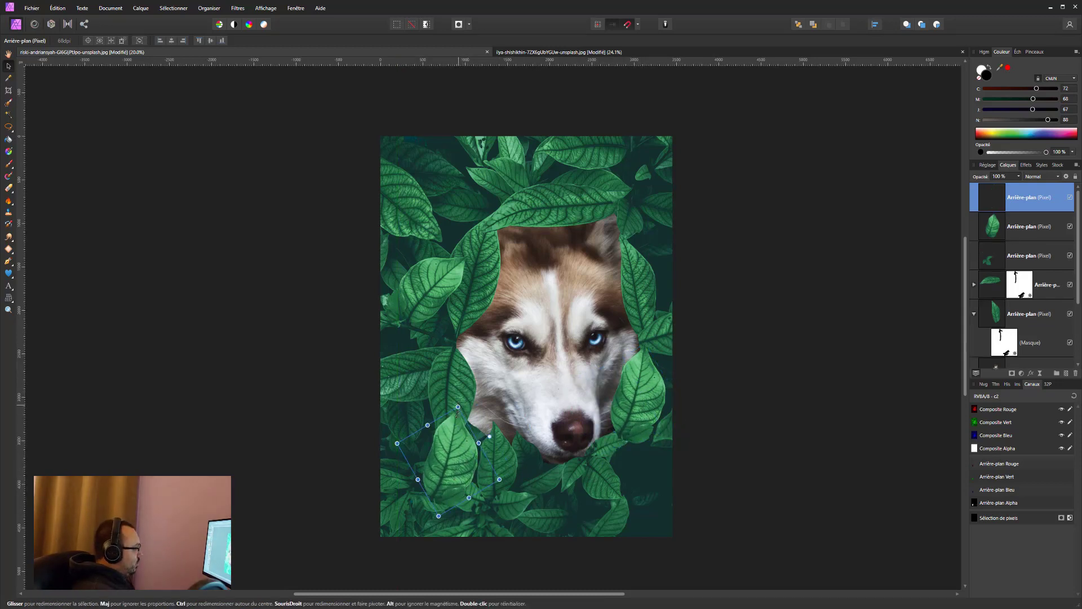
{"action": "mouse_move", "coordinate": [458, 408]}
{"action": "left_mouse_down"}
{"action": "mouse_move", "coordinate": [446, 471]}
{"action": "mouse_move", "coordinate": [482, 442]}
{"action": "left_mouse_up"}
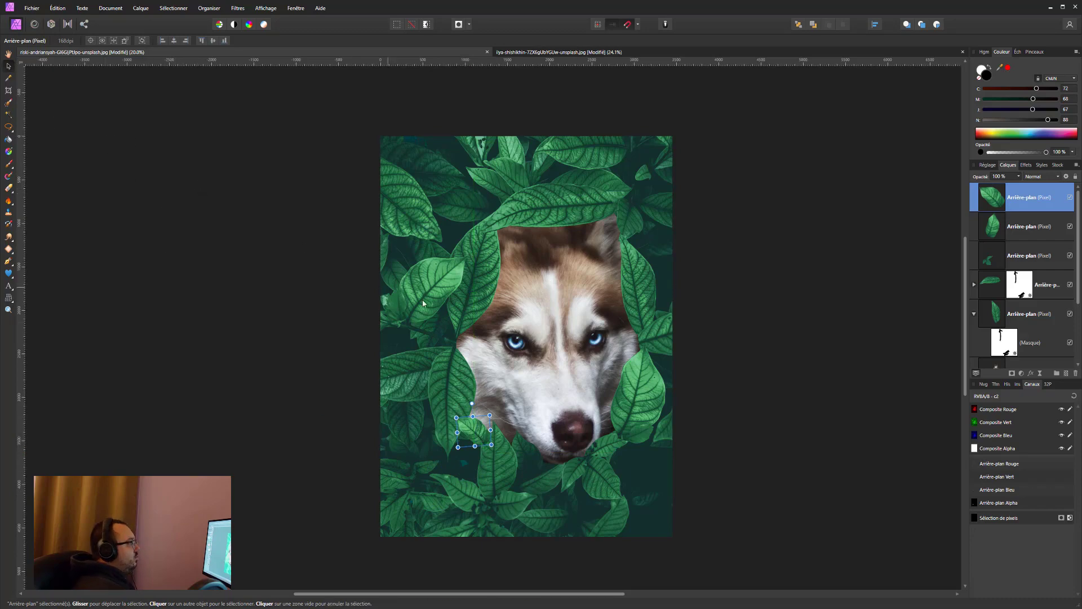
Enlarge and slightly rotate the leaf below the husky's muzzle
{"action": "scroll", "coordinate": [508, 304], "scroll_direction": "down", "scroll_amount": 3}
{"action": "left_click", "coordinate": [493, 328]}
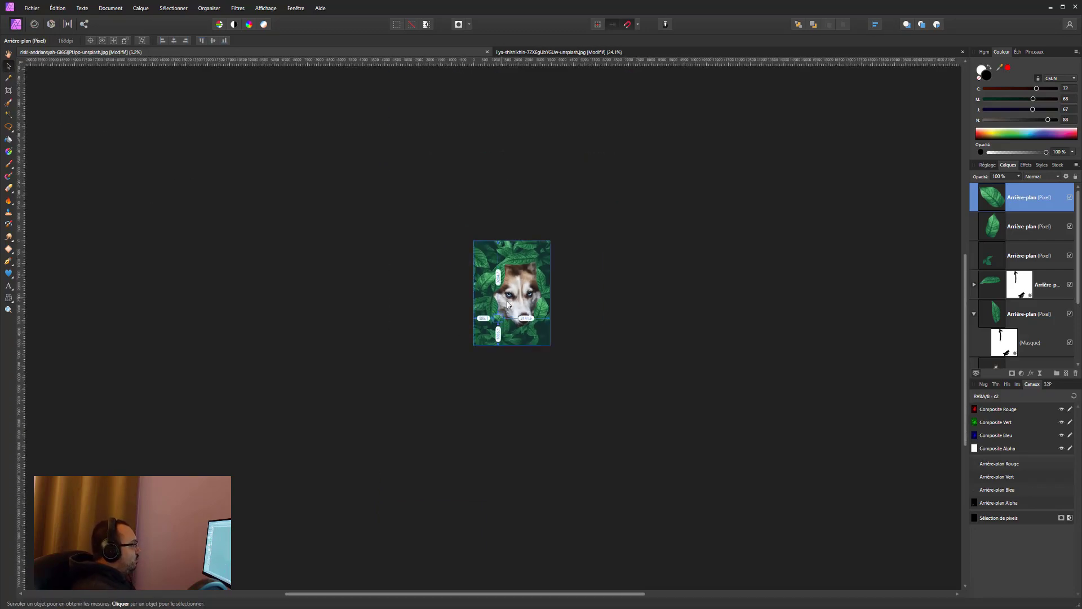
{"action": "scroll", "coordinate": [510, 305], "scroll_direction": "up", "scroll_amount": 1}
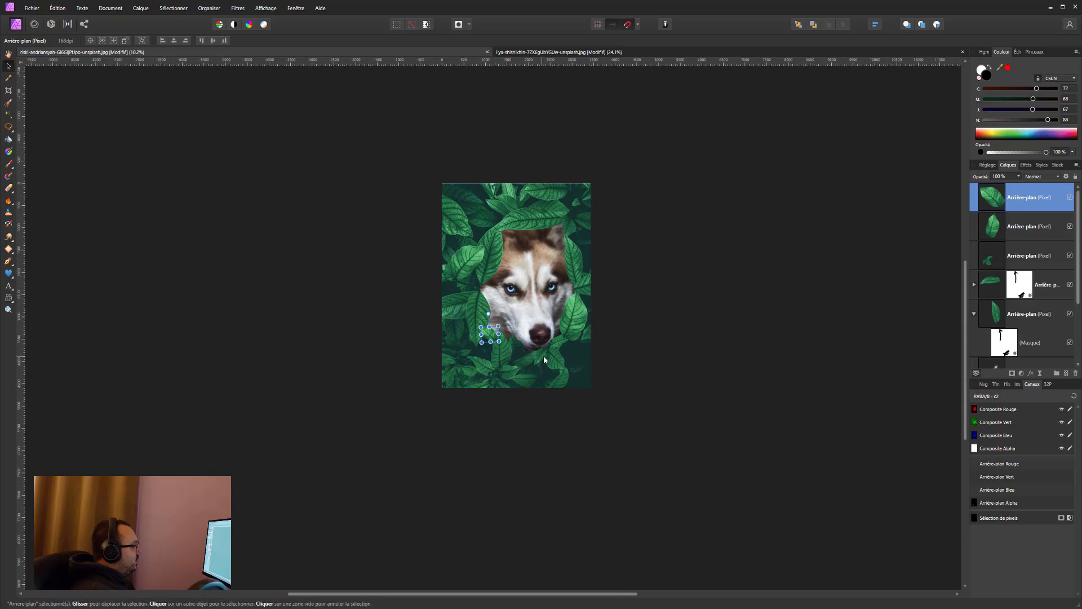
{"action": "left_click_drag", "start_coordinate": [545, 359], "coordinate": [556, 362]}
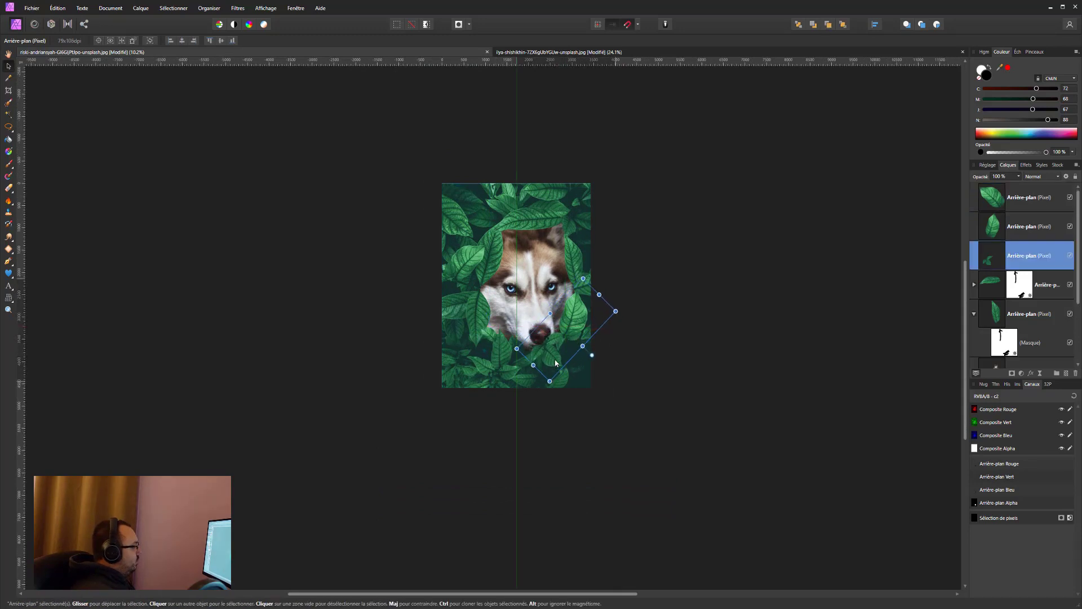
{"action": "left_click_drag", "start_coordinate": [550, 381], "coordinate": [547, 392]}
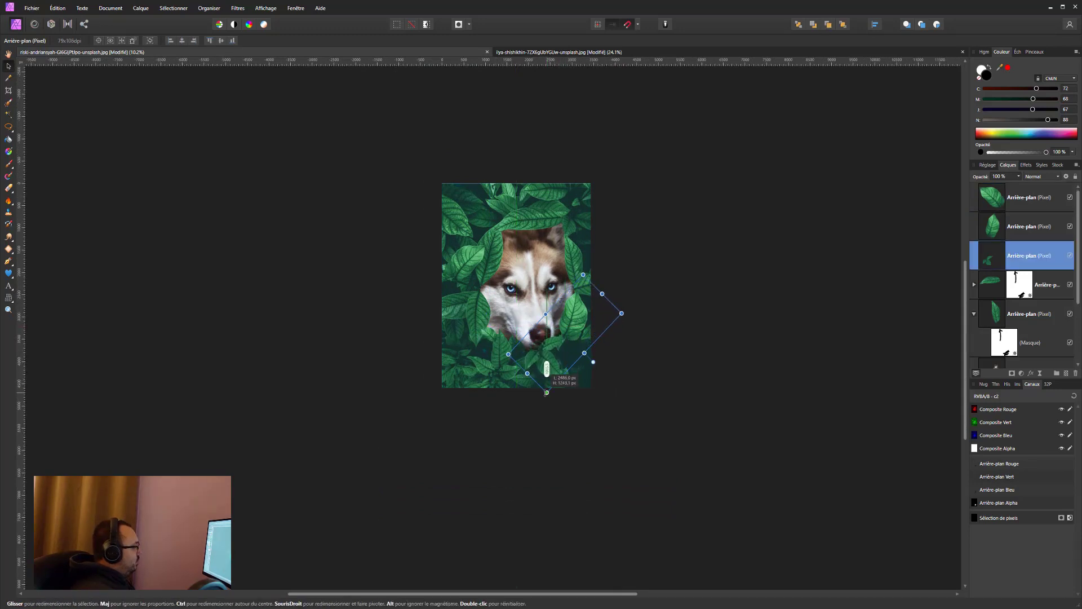
{"action": "mouse_move", "coordinate": [593, 362]}
{"action": "left_mouse_down"}
{"action": "mouse_move", "coordinate": [593, 371]}
{"action": "mouse_move", "coordinate": [540, 365]}
{"action": "left_mouse_up"}
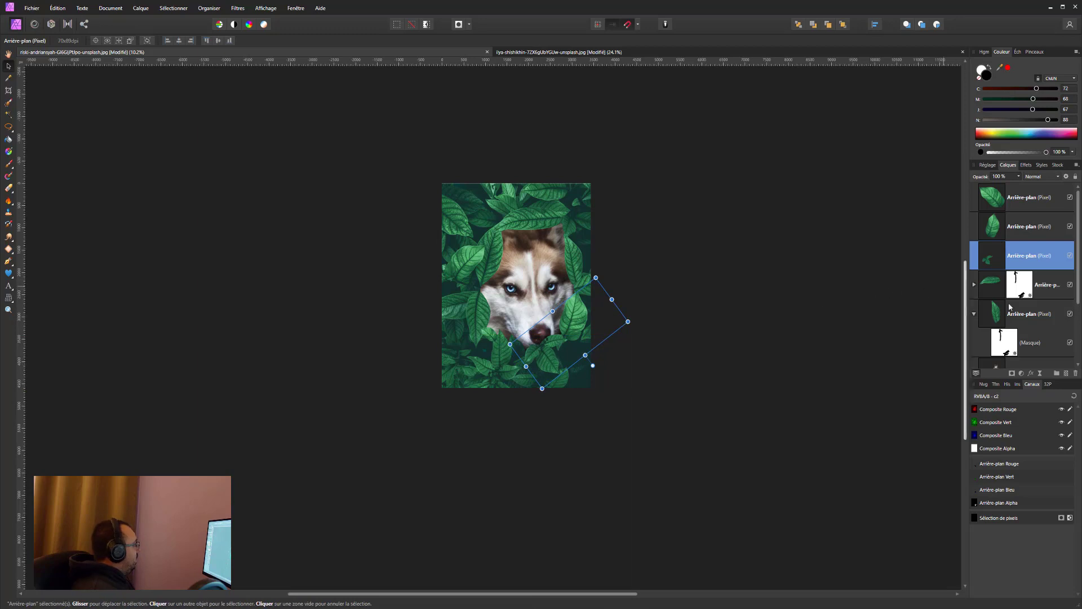
Select all the leaf layers and group them with Ctrl+G
{"action": "left_click", "coordinate": [1010, 309]}
{"action": "left_click", "coordinate": [1042, 205], "text": "shift"}
{"action": "scroll", "coordinate": [1020, 285], "scroll_direction": "down", "scroll_amount": 2}
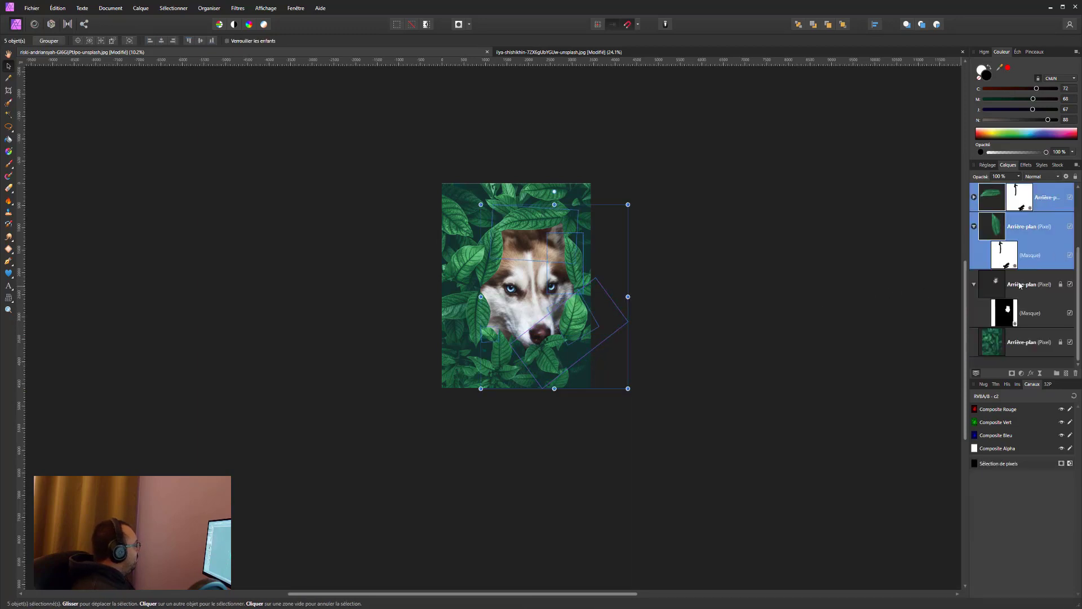
{"action": "key", "text": "ctrl+g"}
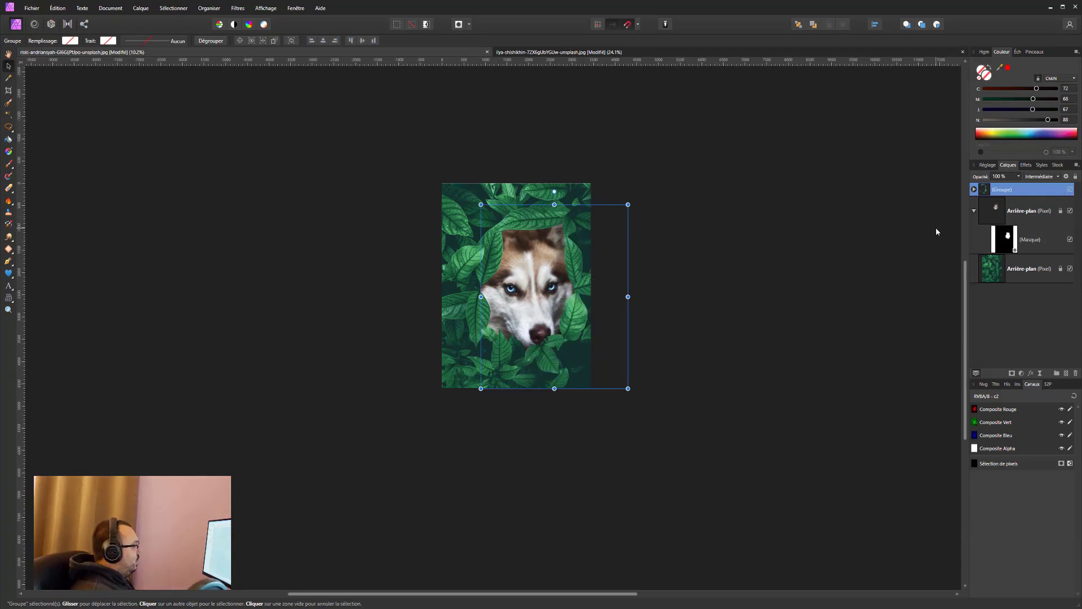
Add a Levels adjustment with the black level raised to about 7% and white level at 99%
{"action": "left_click", "coordinate": [1022, 374]}
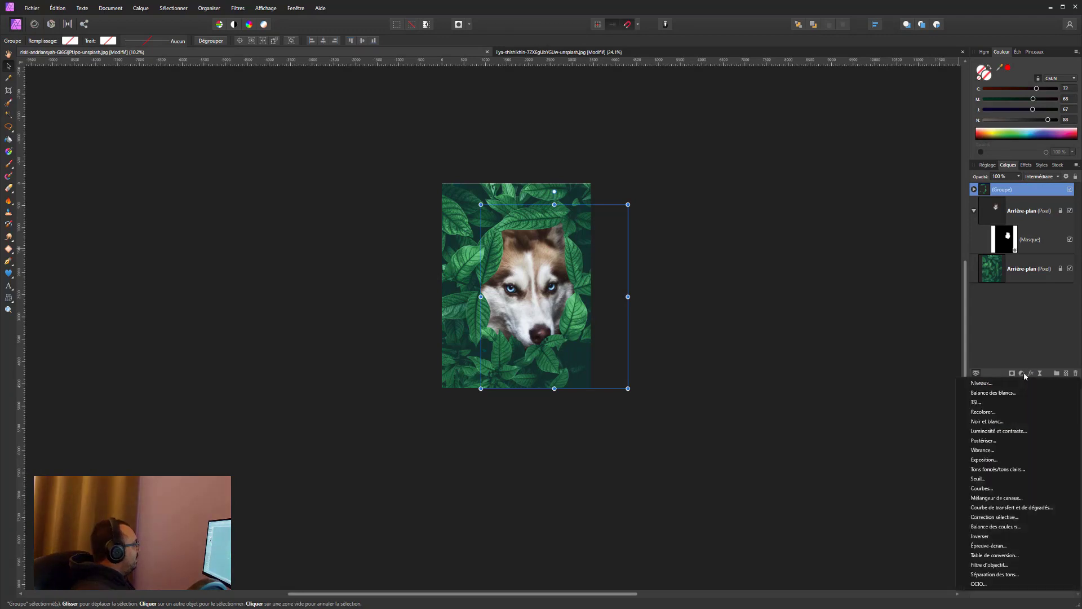
{"action": "left_click", "coordinate": [986, 384]}
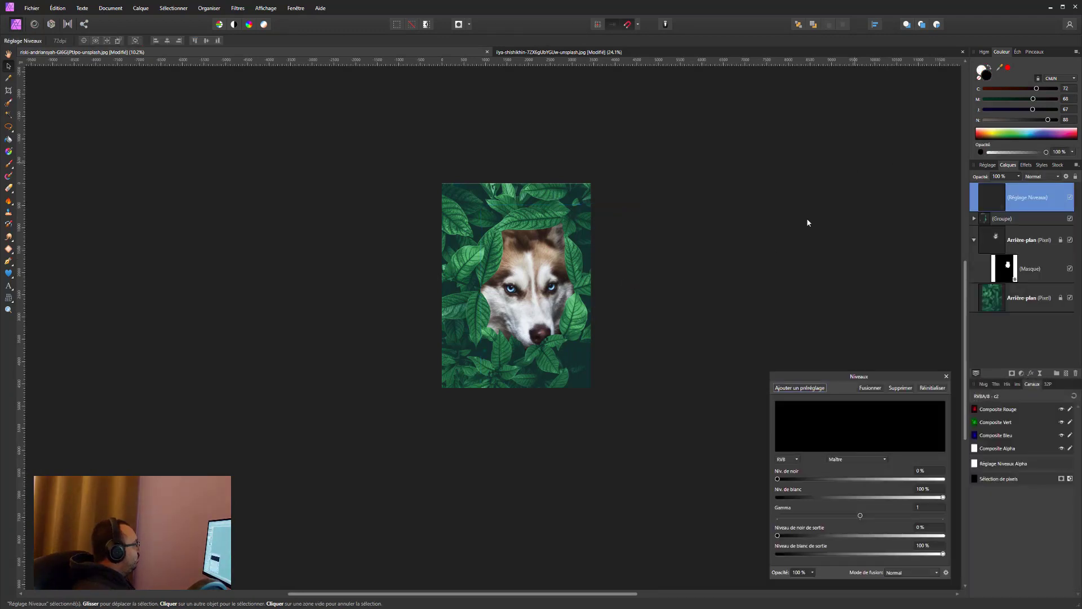
{"action": "left_click_drag", "start_coordinate": [778, 478], "coordinate": [785, 482]}
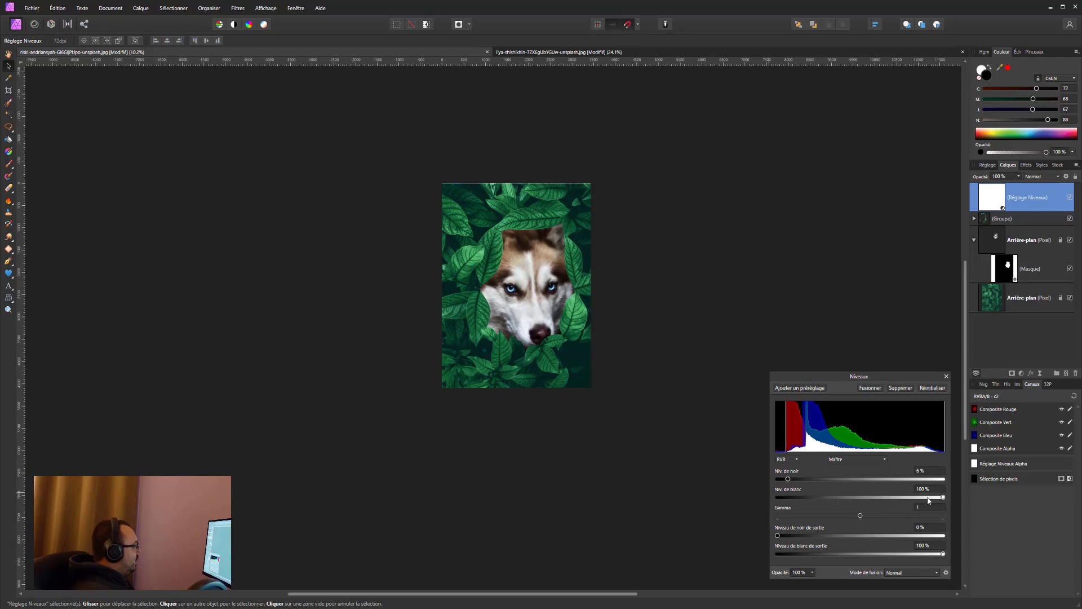
{"action": "left_click_drag", "start_coordinate": [936, 498], "coordinate": [944, 496]}
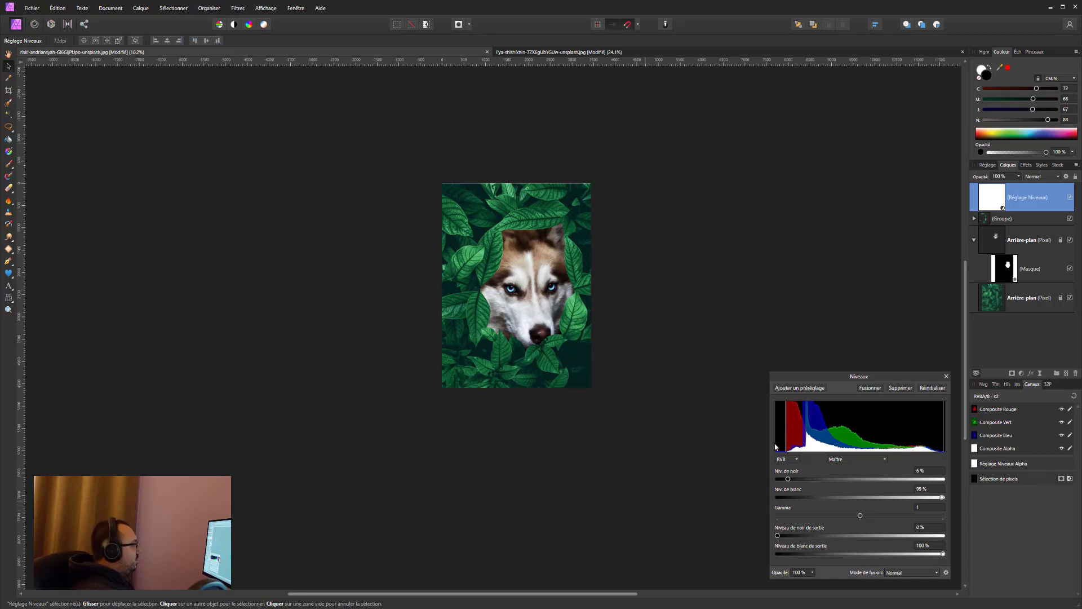
Add a new pixel layer on the husky layer and set up a very large, zero-hardness brush
{"action": "left_click", "coordinate": [1036, 242]}
{"action": "left_click", "coordinate": [1066, 374]}
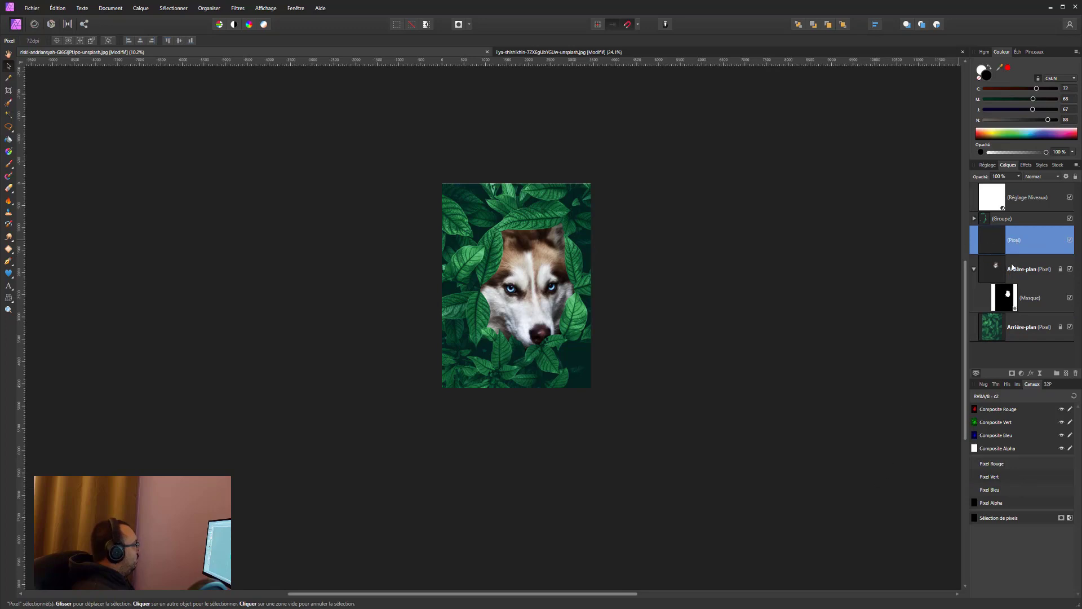
{"action": "left_click", "coordinate": [8, 164]}
{"action": "key", "text": "x"}
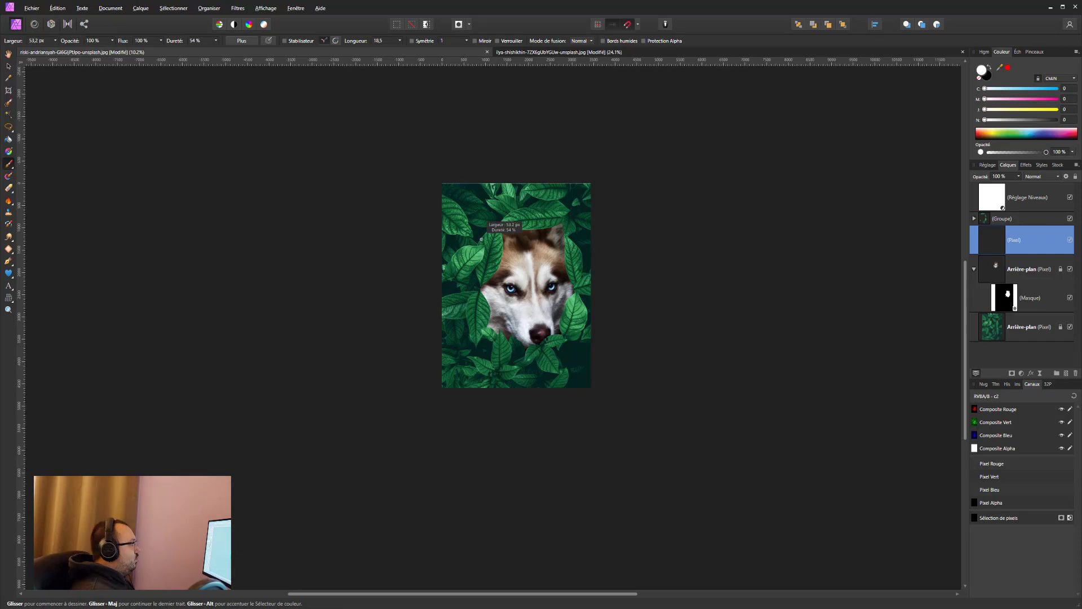
{"action": "left_click", "coordinate": [481, 239]}
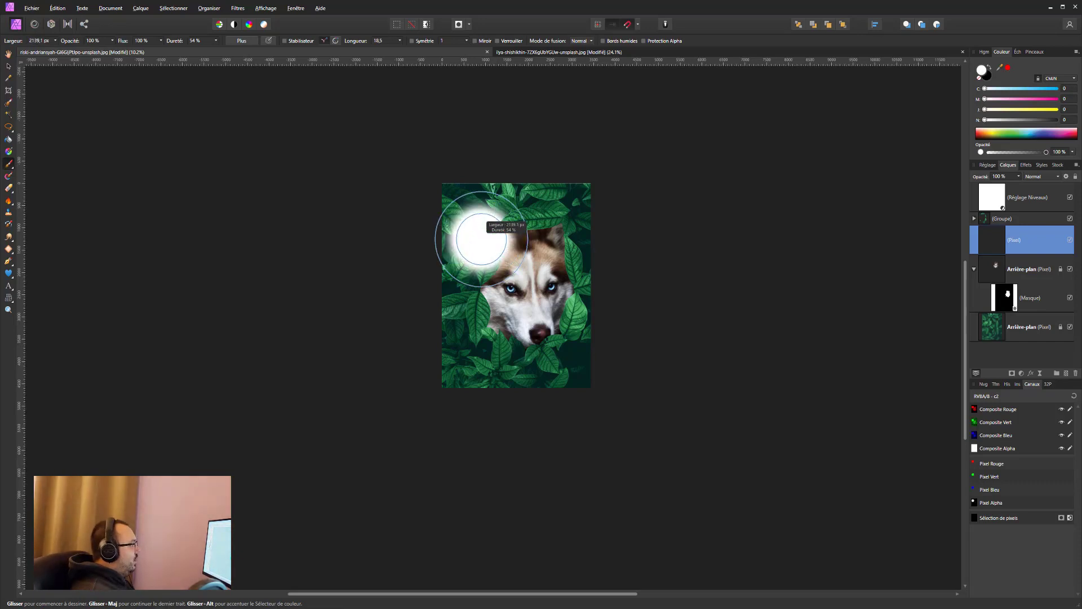
{"action": "left_click_drag", "start_coordinate": [481, 239], "coordinate": [482, 239]}
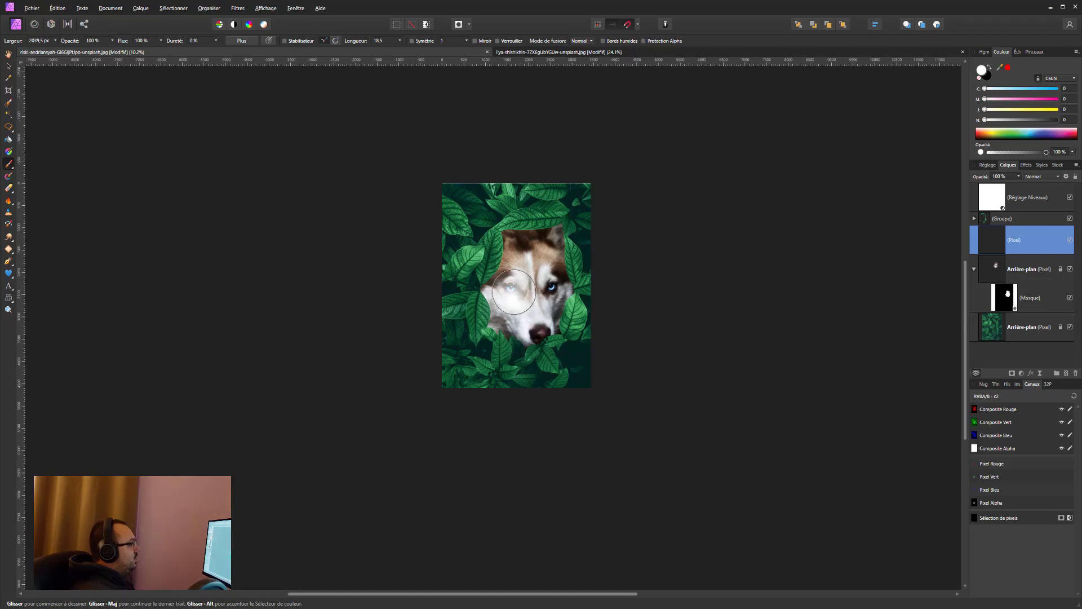
Paint near-black shadow over the top of the husky's head on a layer beneath the husky
{"action": "left_click_drag", "start_coordinate": [510, 298], "coordinate": [519, 267]}
{"action": "key", "text": "ctrl+z"}
{"action": "key", "text": "x"}
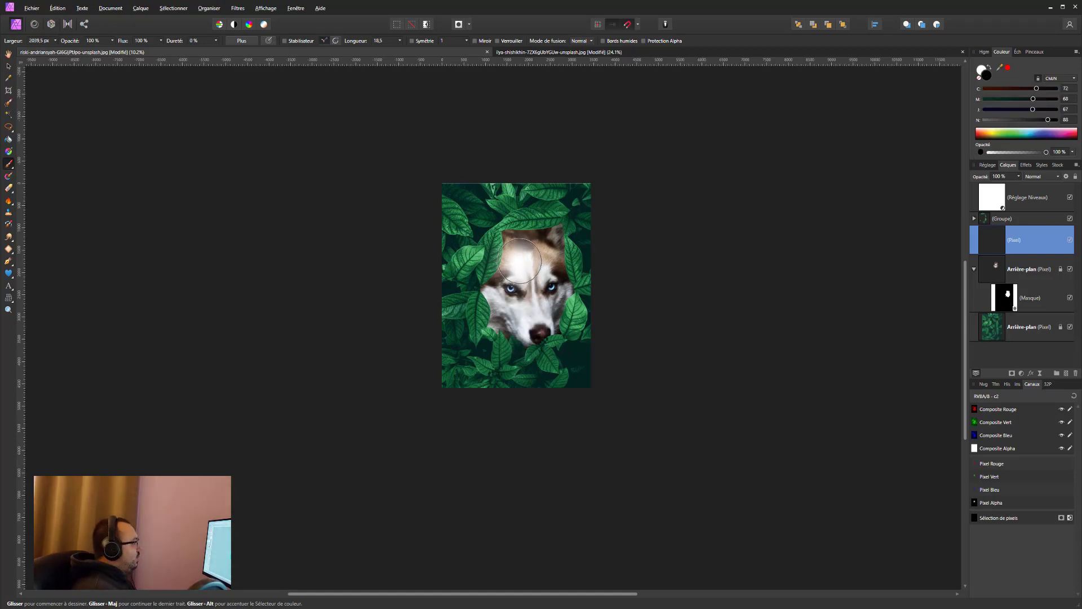
{"action": "mouse_move", "coordinate": [575, 203]}
{"action": "left_mouse_down"}
{"action": "mouse_move", "coordinate": [503, 234]}
{"action": "mouse_move", "coordinate": [520, 223]}
{"action": "left_mouse_up"}
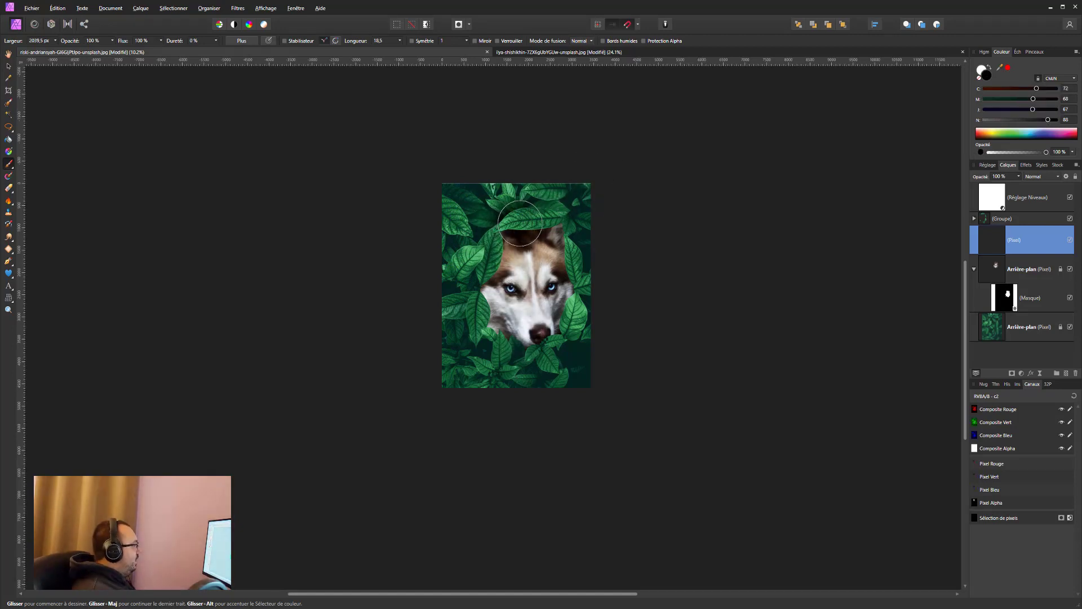
{"action": "scroll", "coordinate": [520, 223], "scroll_direction": "up", "scroll_amount": 1}
{"action": "scroll", "coordinate": [520, 223], "scroll_direction": "up", "scroll_amount": 2}
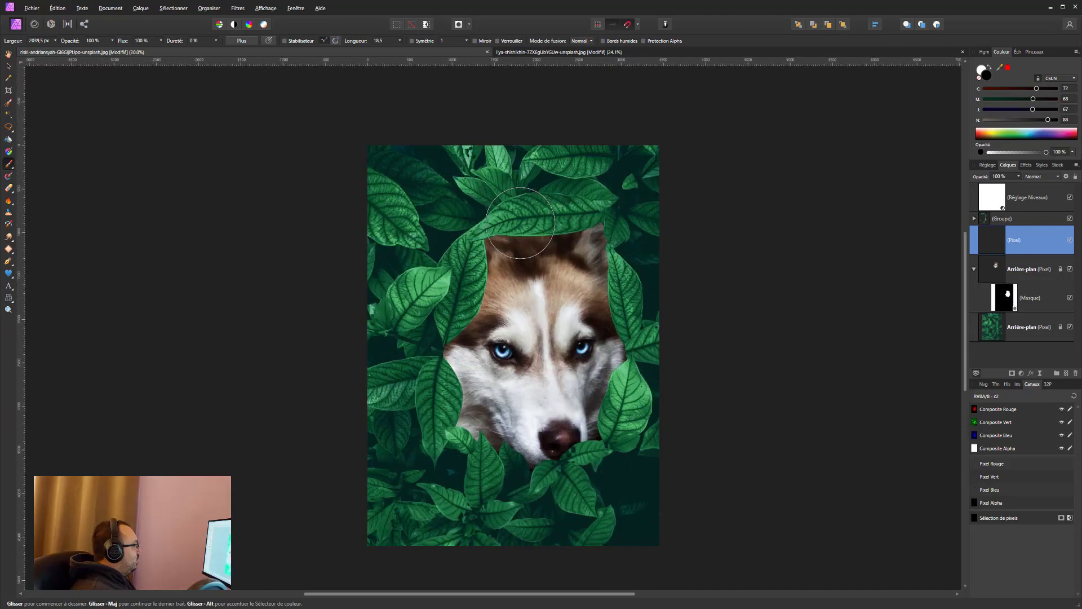
{"action": "mouse_move", "coordinate": [515, 225]}
{"action": "left_mouse_down"}
{"action": "mouse_move", "coordinate": [633, 286]}
{"action": "mouse_move", "coordinate": [592, 395]}
{"action": "mouse_move", "coordinate": [458, 459]}
{"action": "mouse_move", "coordinate": [439, 326]}
{"action": "left_mouse_up"}
{"action": "key", "text": "ctrl+z"}
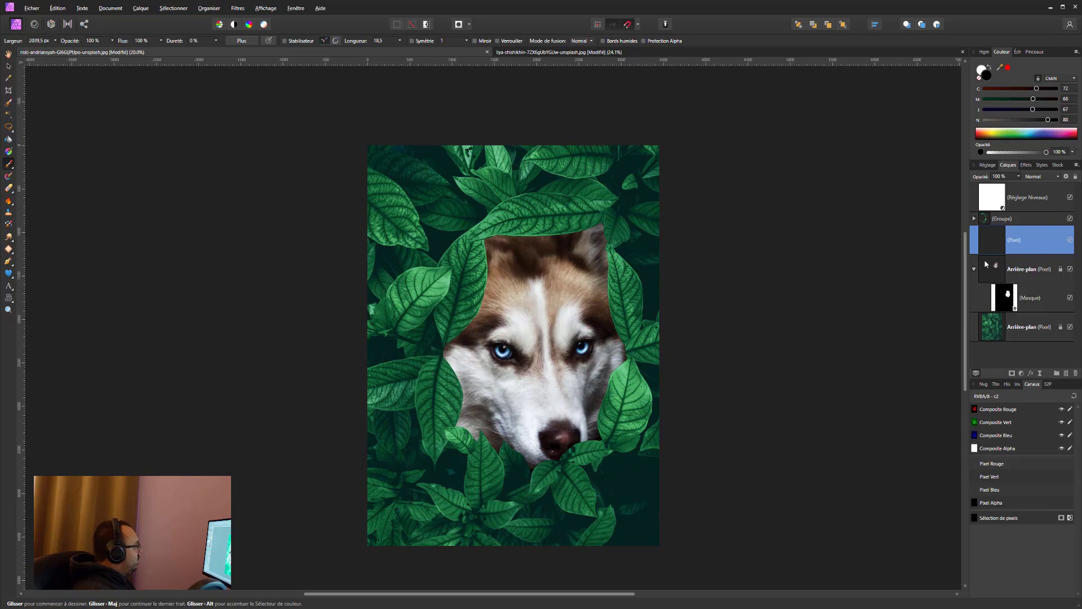
{"action": "left_click_drag", "start_coordinate": [987, 249], "coordinate": [1013, 281]}
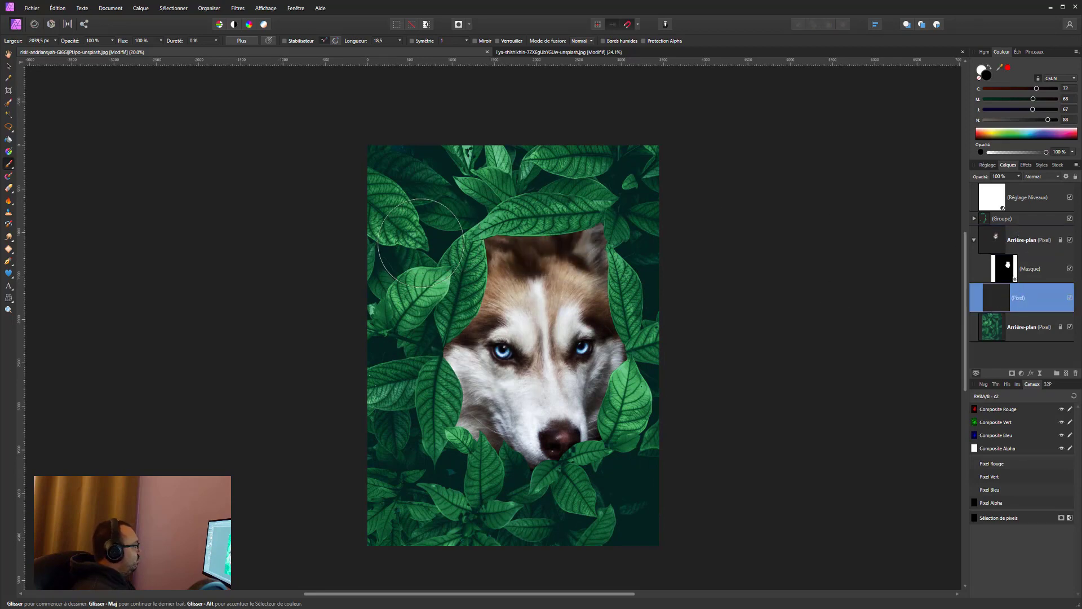
{"action": "left_click_drag", "start_coordinate": [491, 242], "coordinate": [541, 270]}
{"action": "mouse_move", "coordinate": [505, 188]}
{"action": "left_mouse_down"}
{"action": "mouse_move", "coordinate": [652, 174]}
{"action": "mouse_move", "coordinate": [471, 164]}
{"action": "mouse_move", "coordinate": [561, 138]}
{"action": "mouse_move", "coordinate": [660, 205]}
{"action": "mouse_move", "coordinate": [680, 284]}
{"action": "mouse_move", "coordinate": [681, 450]}
{"action": "mouse_move", "coordinate": [621, 515]}
{"action": "mouse_move", "coordinate": [504, 523]}
{"action": "mouse_move", "coordinate": [429, 479]}
{"action": "mouse_move", "coordinate": [387, 412]}
{"action": "mouse_move", "coordinate": [358, 314]}
{"action": "mouse_move", "coordinate": [394, 237]}
{"action": "mouse_move", "coordinate": [389, 315]}
{"action": "mouse_move", "coordinate": [406, 265]}
{"action": "left_mouse_up"}
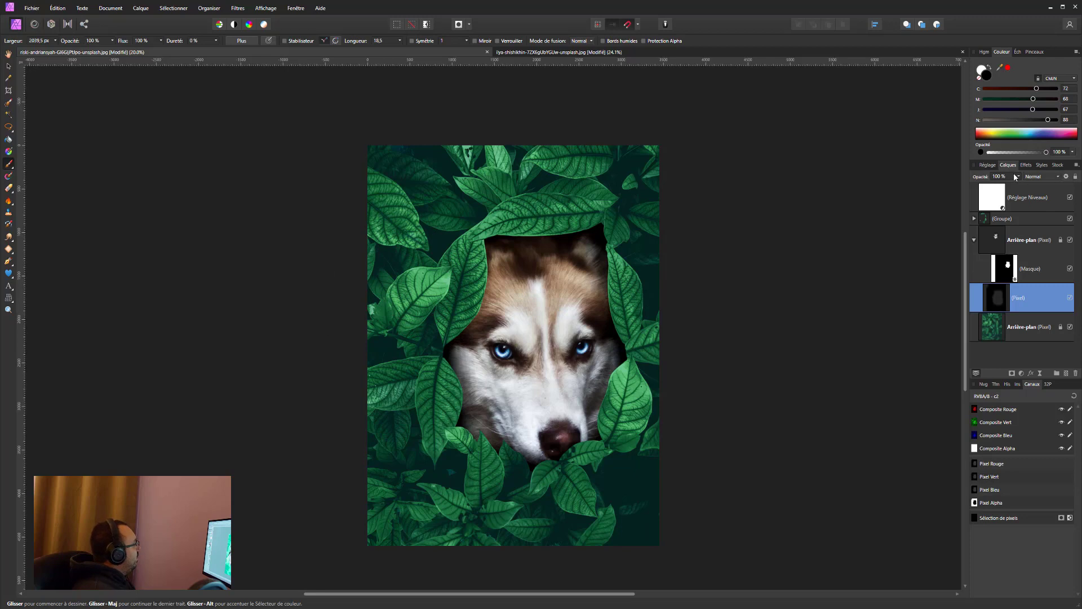
Set the painted shadow layer's opacity to 75%
{"action": "left_click", "coordinate": [1017, 176]}
{"action": "left_click", "coordinate": [998, 186]}
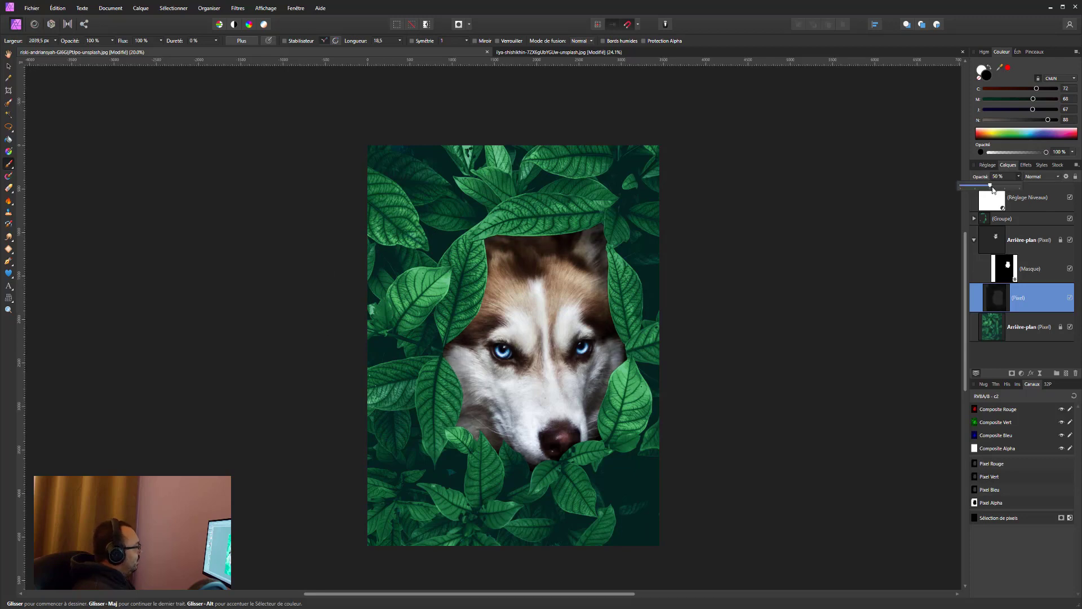
{"action": "left_click_drag", "start_coordinate": [995, 189], "coordinate": [998, 192]}
{"action": "left_click_drag", "start_coordinate": [993, 188], "coordinate": [1005, 187]}
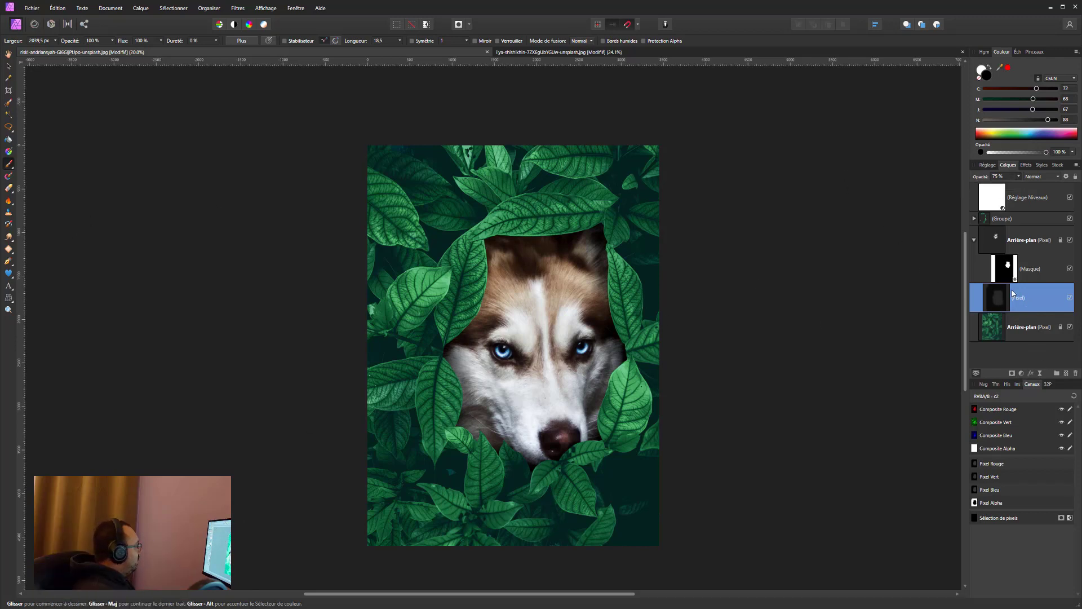
Adjust the paint colour by removing black and reducing yellow
{"action": "left_click", "coordinate": [1021, 374]}
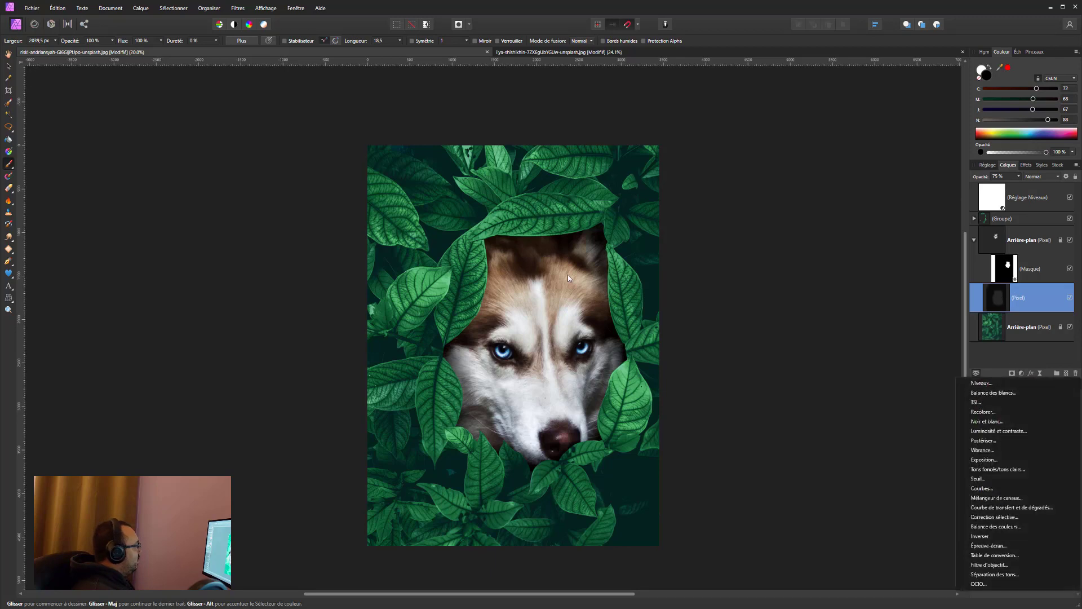
{"action": "left_click", "coordinate": [9, 66]}
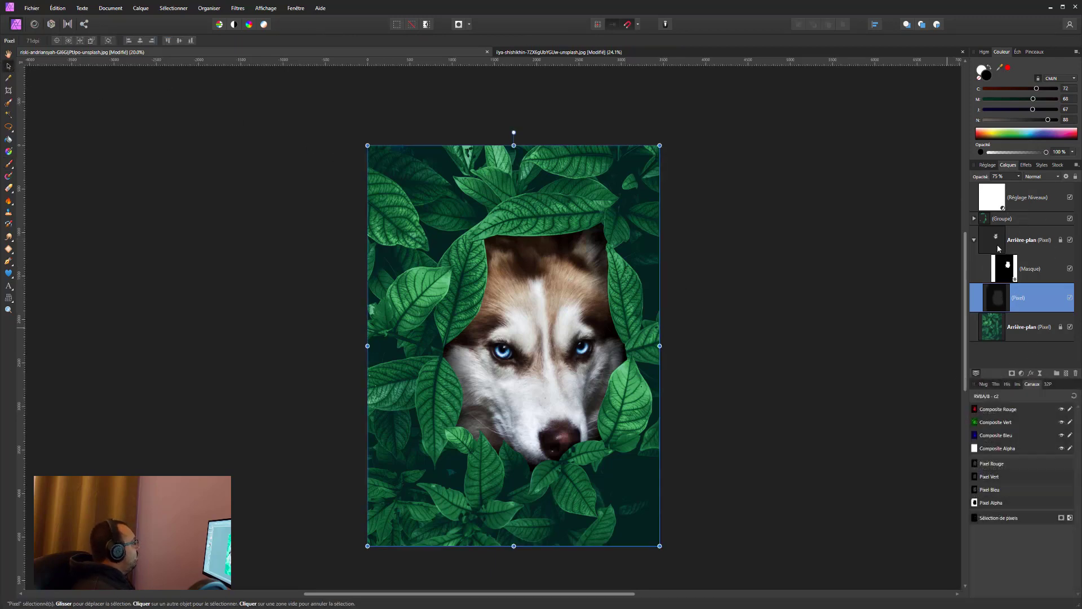
{"action": "left_click_drag", "start_coordinate": [1036, 118], "coordinate": [941, 113]}
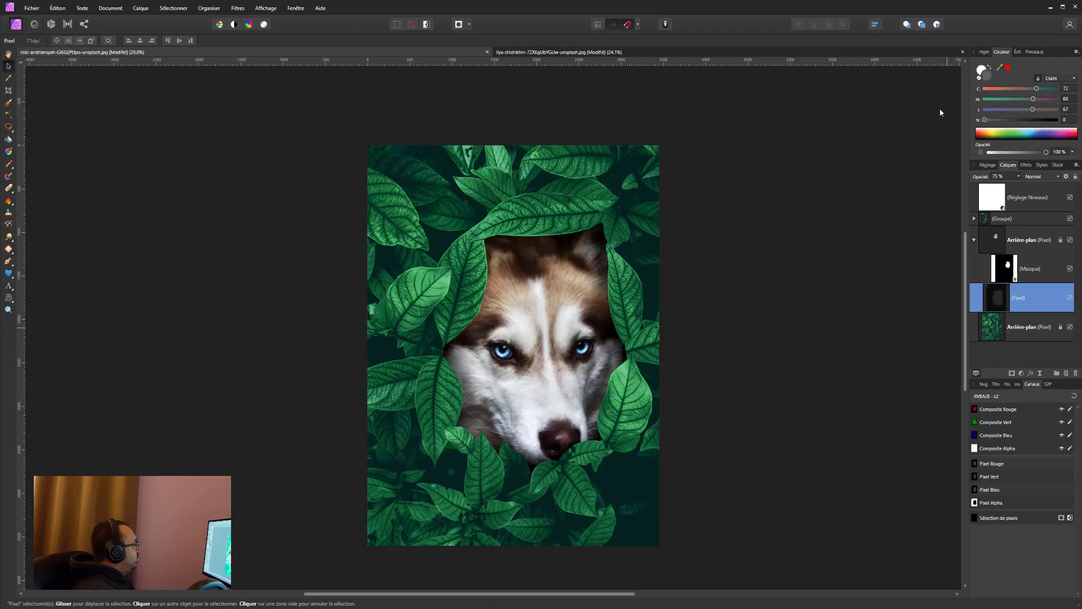
{"action": "mouse_move", "coordinate": [1033, 109]}
{"action": "left_mouse_down"}
{"action": "mouse_move", "coordinate": [990, 113]}
{"action": "mouse_move", "coordinate": [1022, 120]}
{"action": "left_mouse_up"}
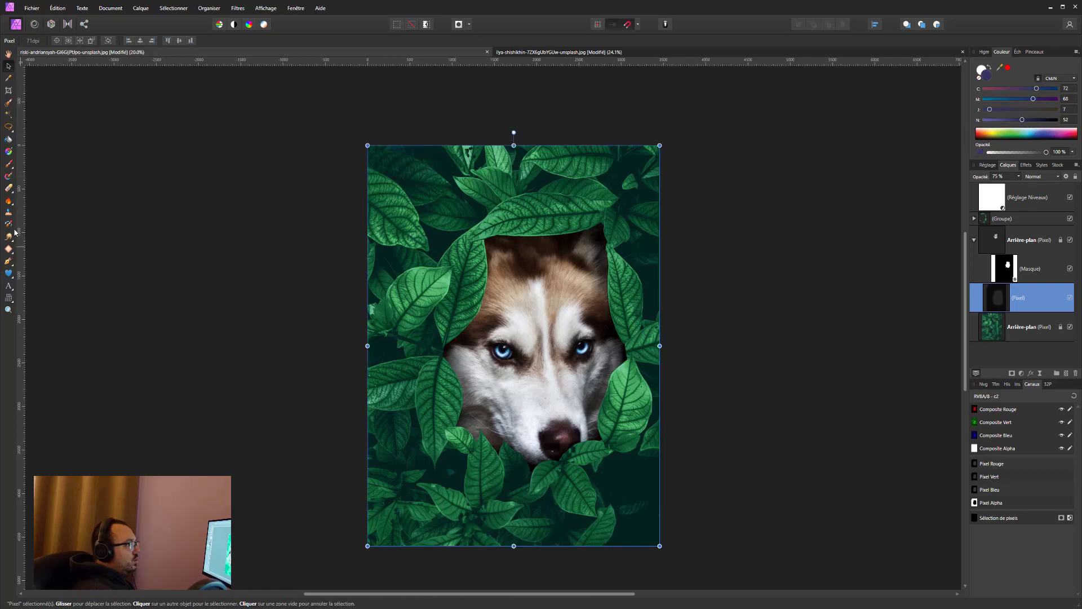
Sample dark green from the leaves and paint it across the top of the husky's head
{"action": "left_click", "coordinate": [8, 77]}
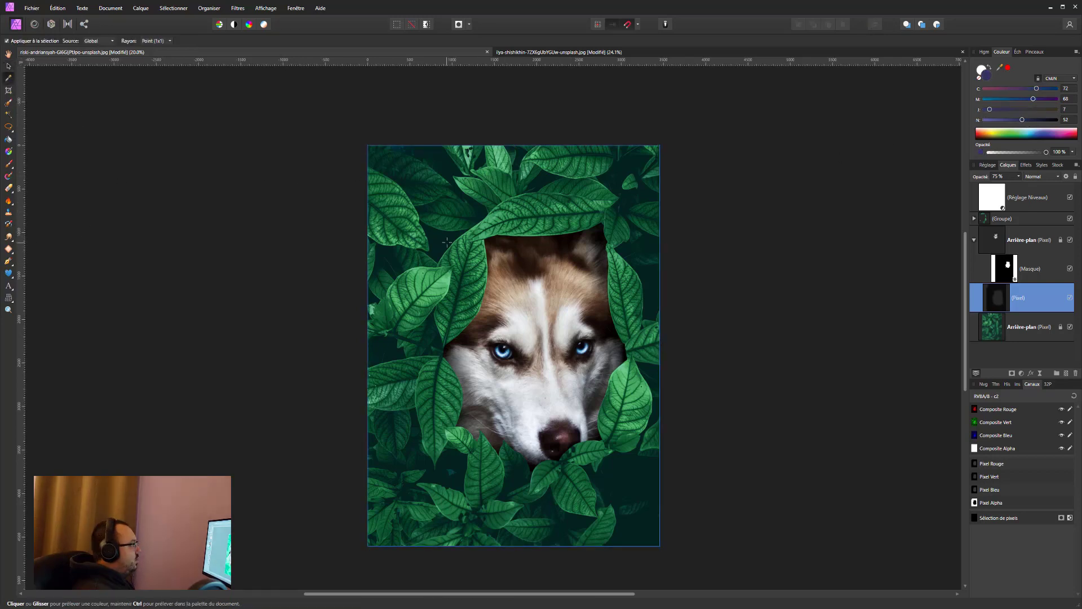
{"action": "left_click", "coordinate": [632, 472]}
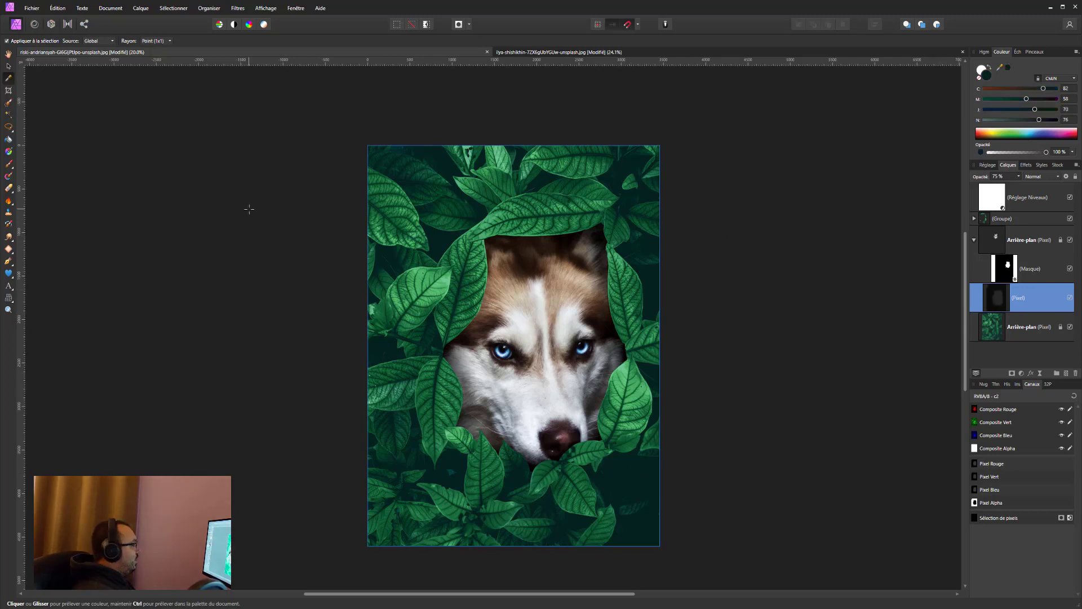
{"action": "left_click", "coordinate": [9, 164]}
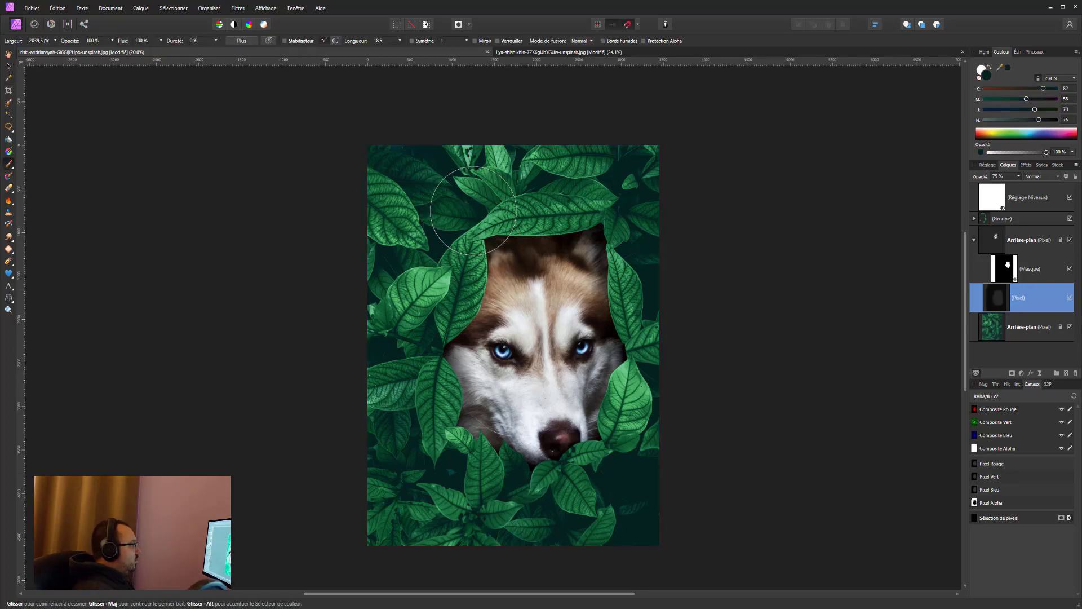
{"action": "mouse_move", "coordinate": [474, 211]}
{"action": "left_mouse_down"}
{"action": "mouse_move", "coordinate": [645, 206]}
{"action": "mouse_move", "coordinate": [517, 532]}
{"action": "mouse_move", "coordinate": [434, 480]}
{"action": "mouse_move", "coordinate": [386, 411]}
{"action": "mouse_move", "coordinate": [367, 309]}
{"action": "mouse_move", "coordinate": [396, 253]}
{"action": "mouse_move", "coordinate": [401, 161]}
{"action": "mouse_move", "coordinate": [598, 139]}
{"action": "left_mouse_up"}
{"action": "scroll", "coordinate": [476, 178], "scroll_direction": "down", "scroll_amount": 2}
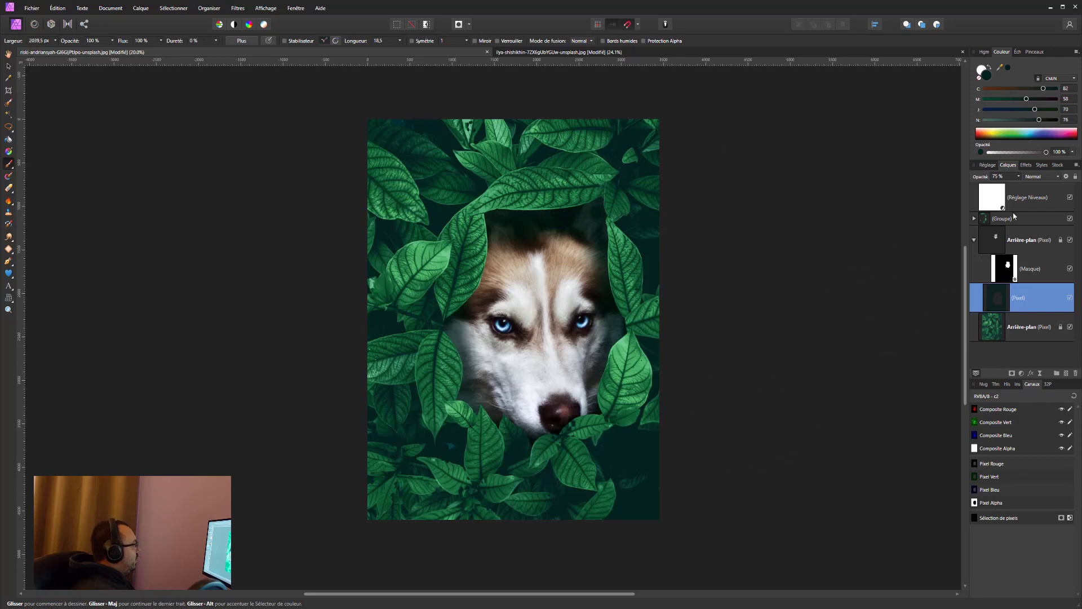
{"action": "left_click", "coordinate": [1045, 206]}
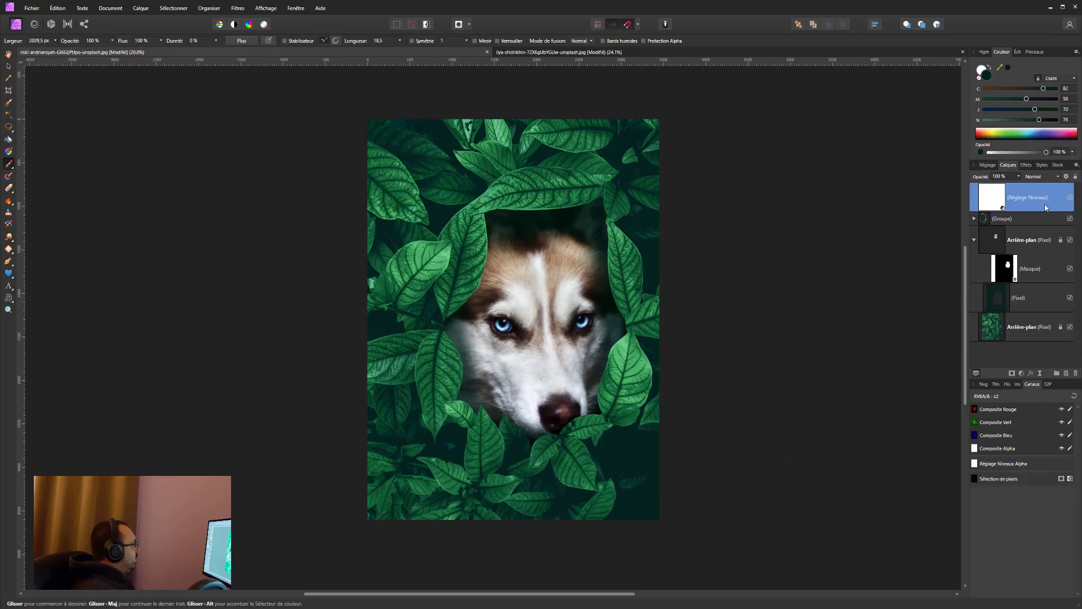
Add a Selective Colour adjustment and pull magenta out of the Reds, nudging their cyan
{"action": "left_click", "coordinate": [1022, 374]}
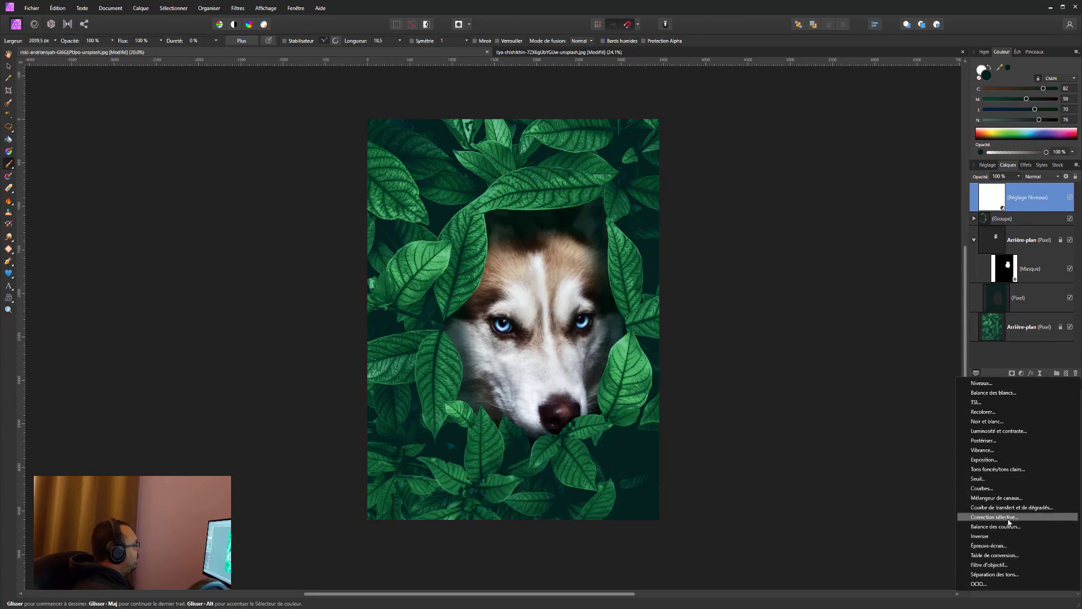
{"action": "left_click", "coordinate": [988, 518]}
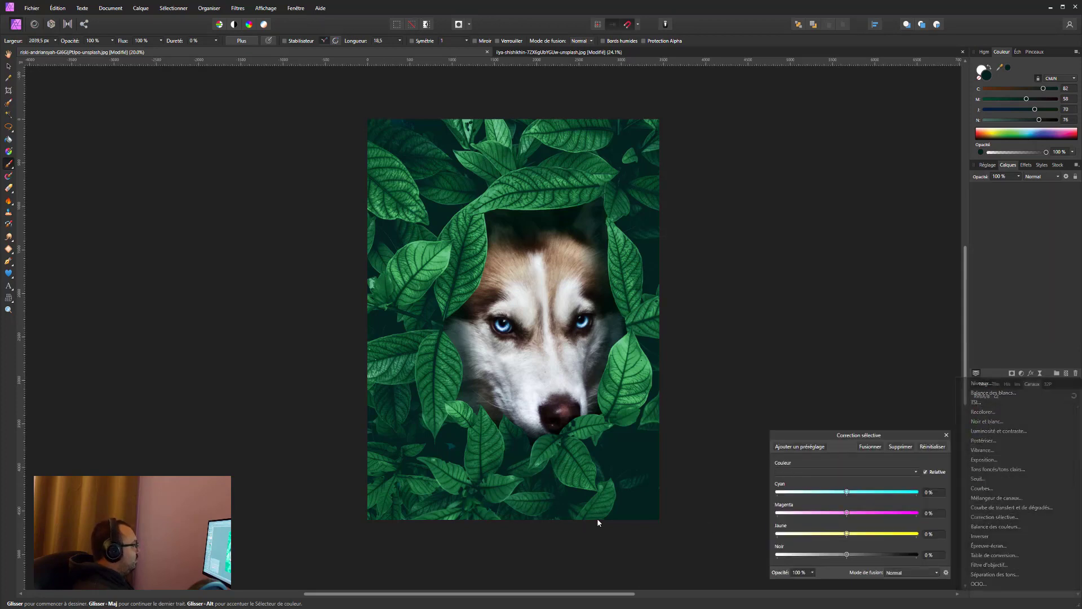
{"action": "left_click", "coordinate": [835, 474]}
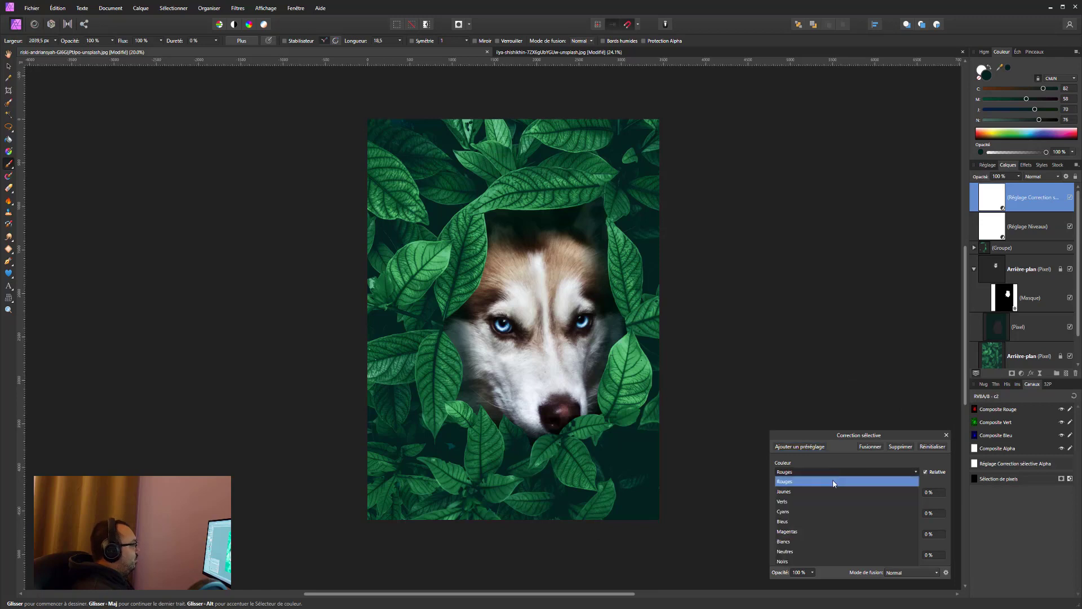
{"action": "left_click", "coordinate": [797, 480]}
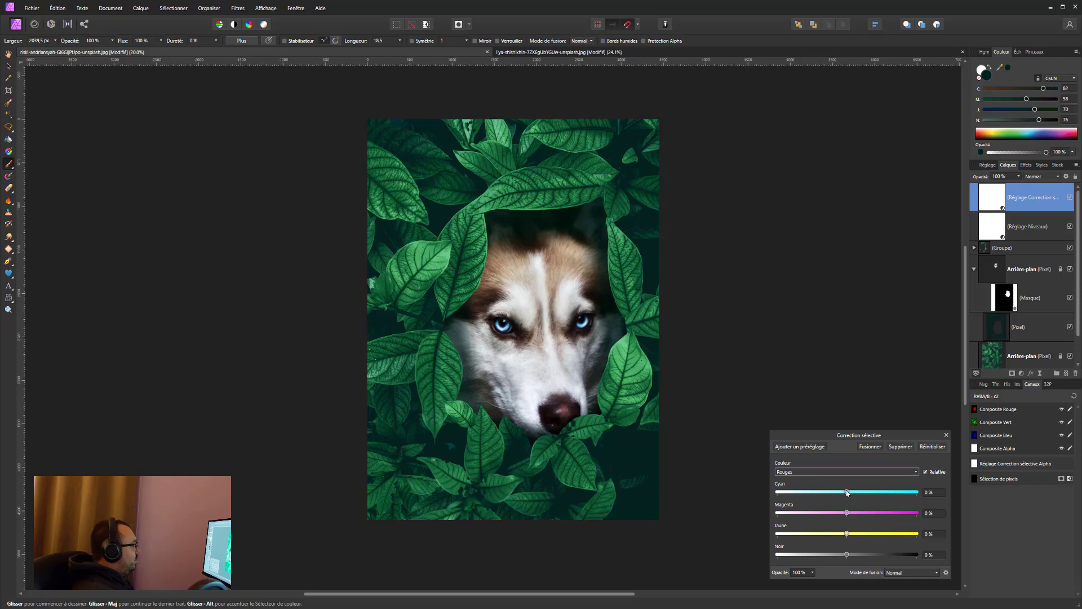
{"action": "left_click_drag", "start_coordinate": [847, 493], "coordinate": [839, 493]}
{"action": "left_click_drag", "start_coordinate": [848, 493], "coordinate": [852, 492]}
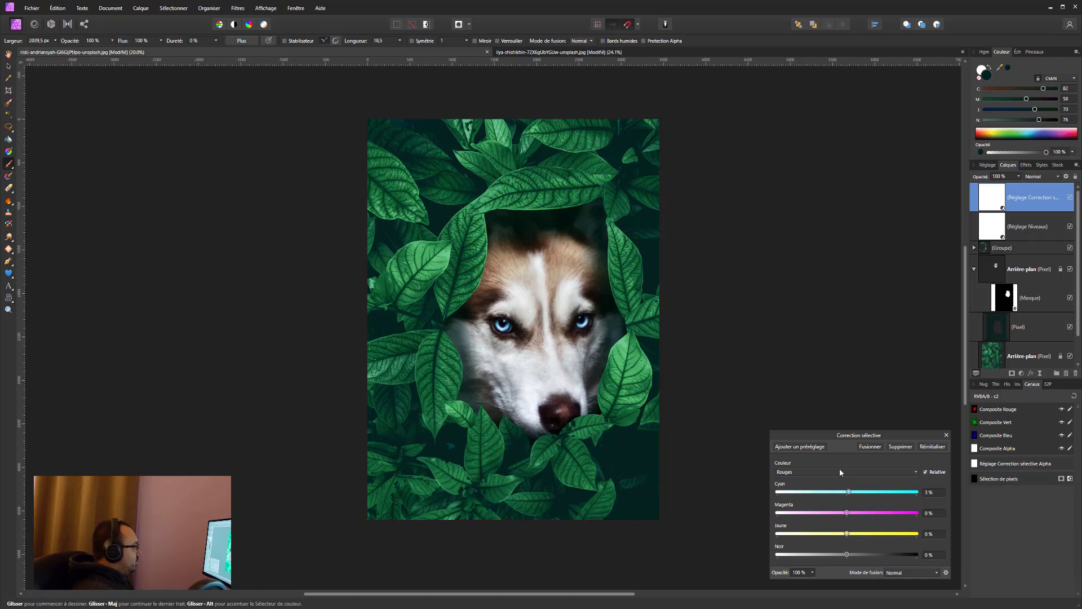
{"action": "left_click", "coordinate": [838, 472]}
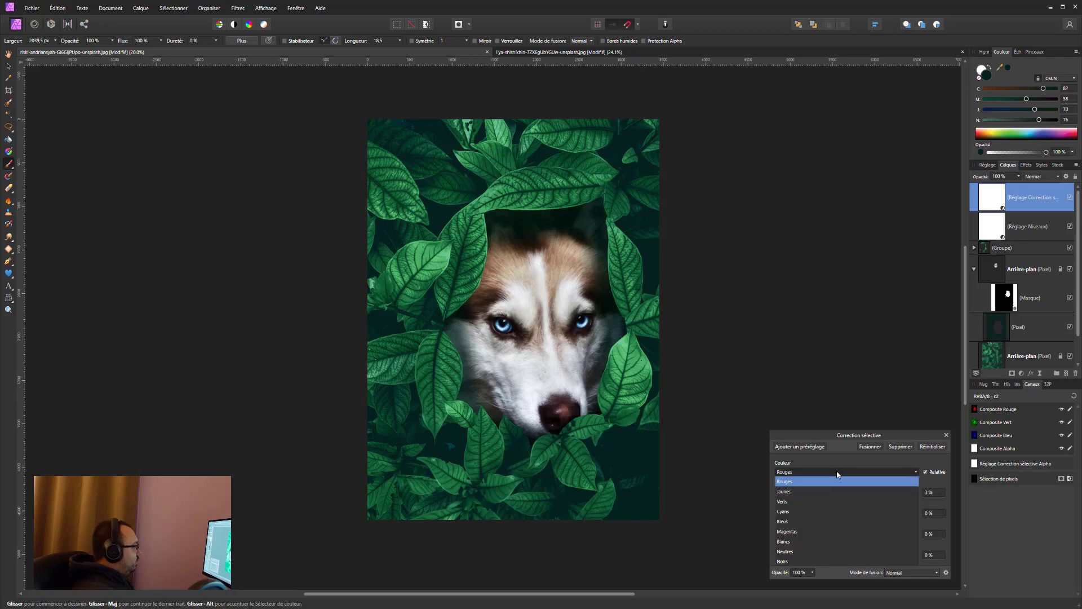
{"action": "left_click", "coordinate": [783, 482]}
{"action": "mouse_move", "coordinate": [847, 513]}
{"action": "left_mouse_down"}
{"action": "mouse_move", "coordinate": [799, 511]}
{"action": "mouse_move", "coordinate": [808, 536]}
{"action": "mouse_move", "coordinate": [891, 552]}
{"action": "left_mouse_up"}
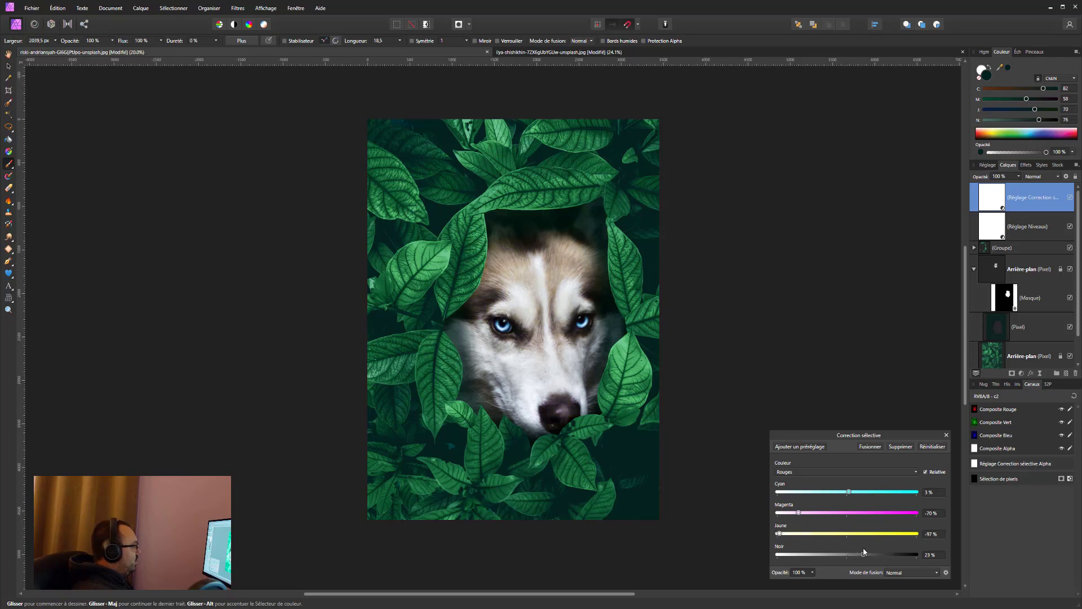
In the Greens range, add cyan and change the yellow amount
{"action": "left_click", "coordinate": [833, 473]}
{"action": "left_click", "coordinate": [792, 501]}
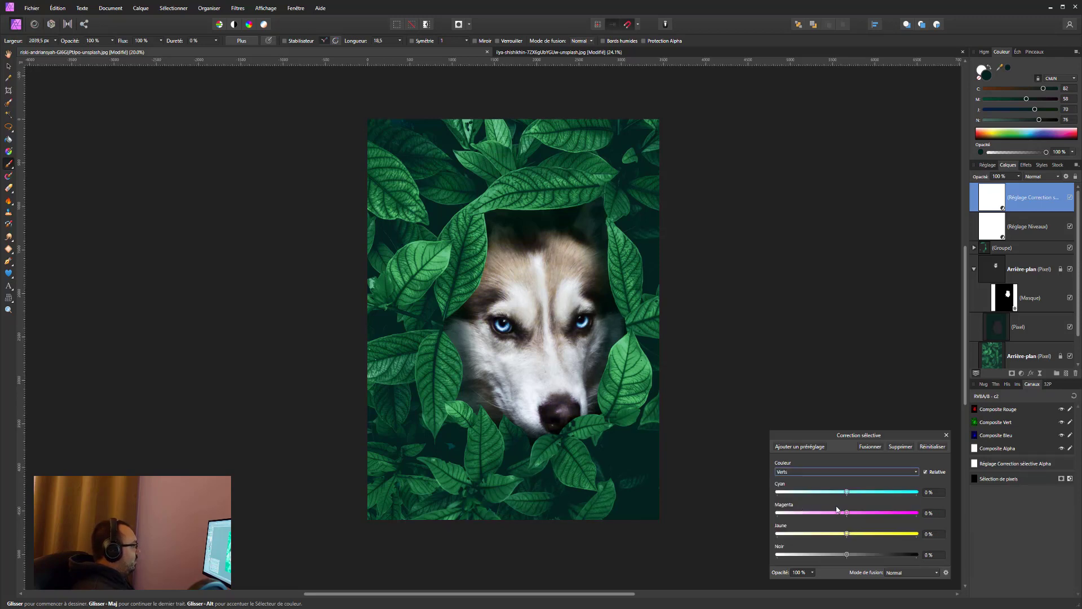
{"action": "mouse_move", "coordinate": [847, 492]}
{"action": "left_mouse_down"}
{"action": "mouse_move", "coordinate": [894, 492]}
{"action": "mouse_move", "coordinate": [872, 492]}
{"action": "left_mouse_up"}
{"action": "mouse_move", "coordinate": [847, 533]}
{"action": "left_mouse_down"}
{"action": "mouse_move", "coordinate": [880, 534]}
{"action": "mouse_move", "coordinate": [776, 538]}
{"action": "mouse_move", "coordinate": [790, 535]}
{"action": "left_mouse_up"}
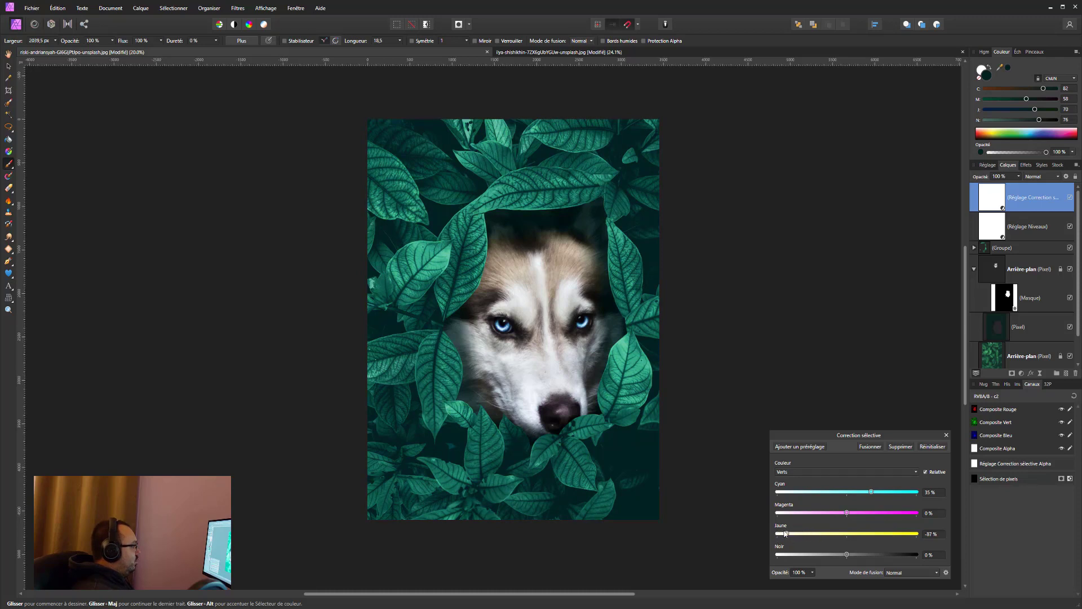
{"action": "mouse_move", "coordinate": [872, 492]}
{"action": "left_mouse_down"}
{"action": "mouse_move", "coordinate": [895, 494]}
{"action": "mouse_move", "coordinate": [863, 515]}
{"action": "left_mouse_up"}
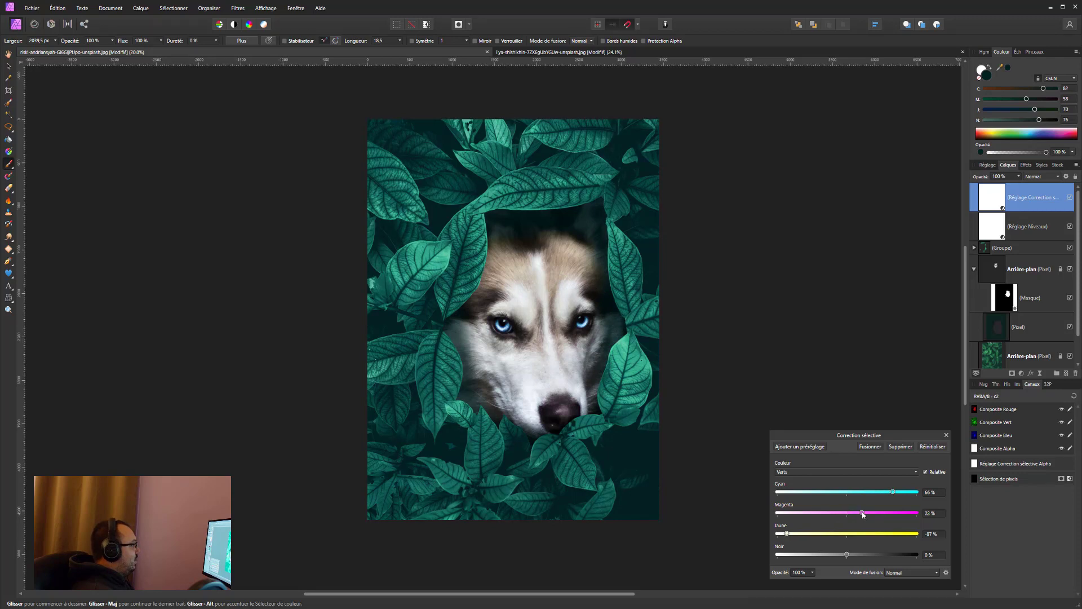
Set cyan in the Cyans range to −100% and toggle the grade to compare
{"action": "left_click", "coordinate": [821, 471]}
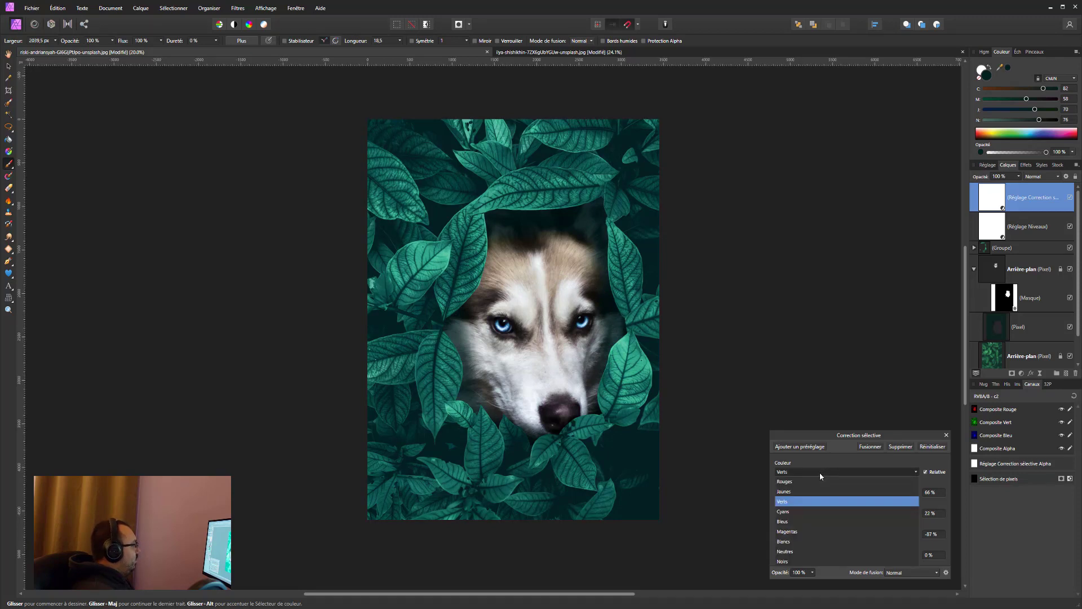
{"action": "left_click", "coordinate": [788, 513]}
{"action": "left_click_drag", "start_coordinate": [848, 493], "coordinate": [807, 495]}
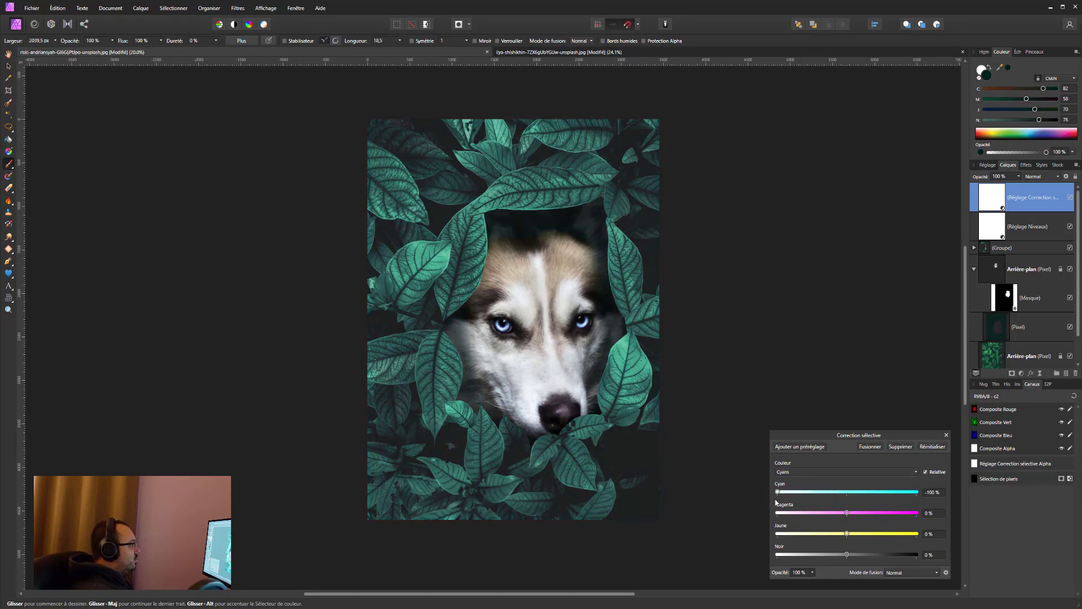
{"action": "left_click", "coordinate": [1071, 198]}
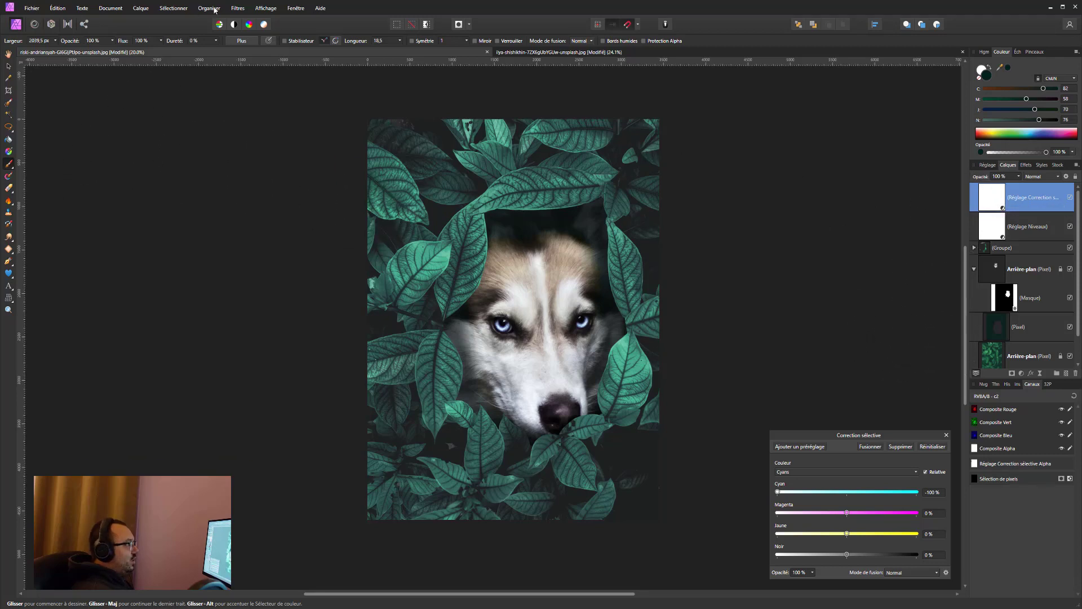
Set the brush to 32% opacity and 4096 px width to soften the Selective Colour mask
{"action": "left_click_drag", "start_coordinate": [112, 44], "coordinate": [75, 52]}
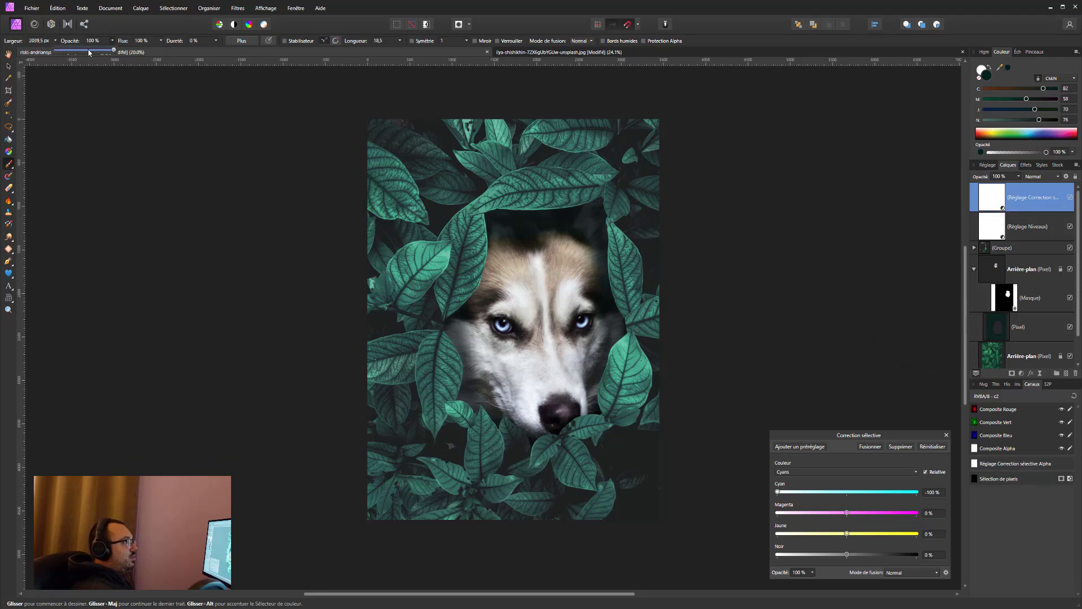
{"action": "left_click_drag", "start_coordinate": [459, 260], "coordinate": [461, 312]}
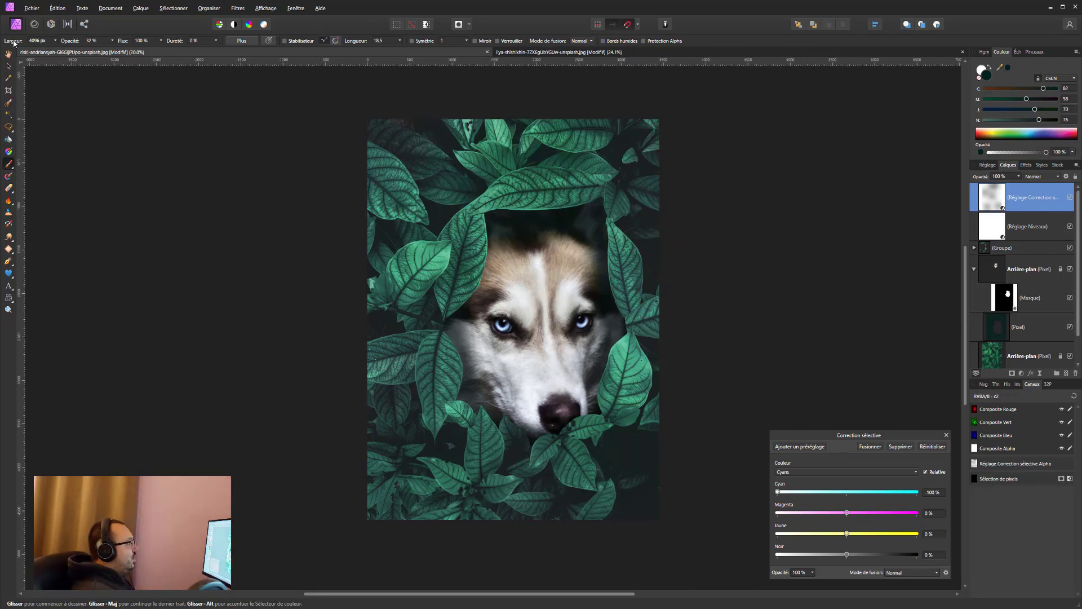
{"action": "left_click", "coordinate": [8, 66]}
{"action": "key", "text": "ctrl+minus"}
{"action": "key", "text": "ctrl+minus"}
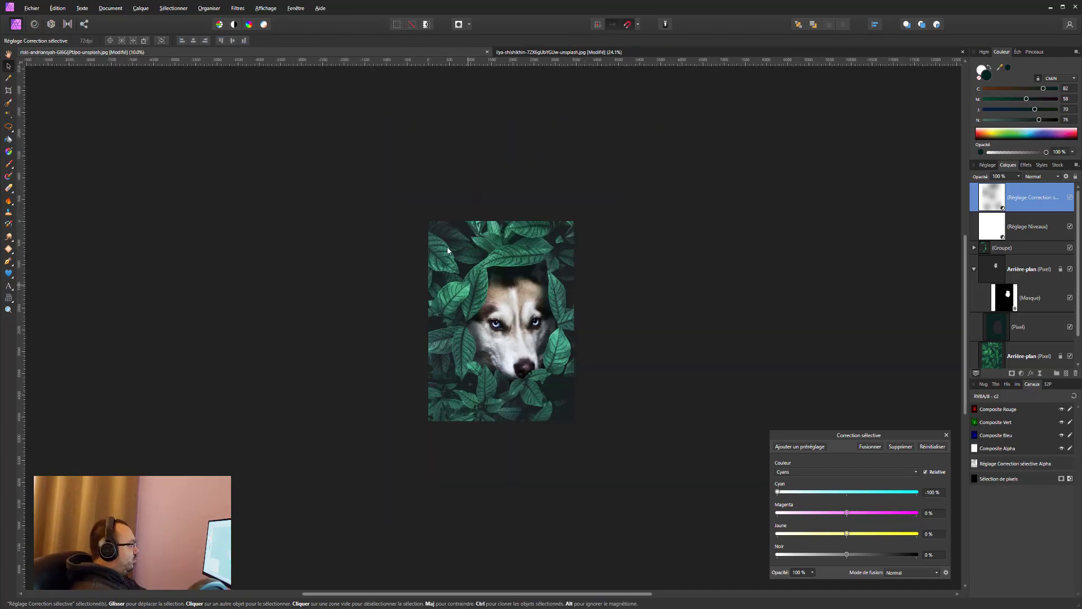